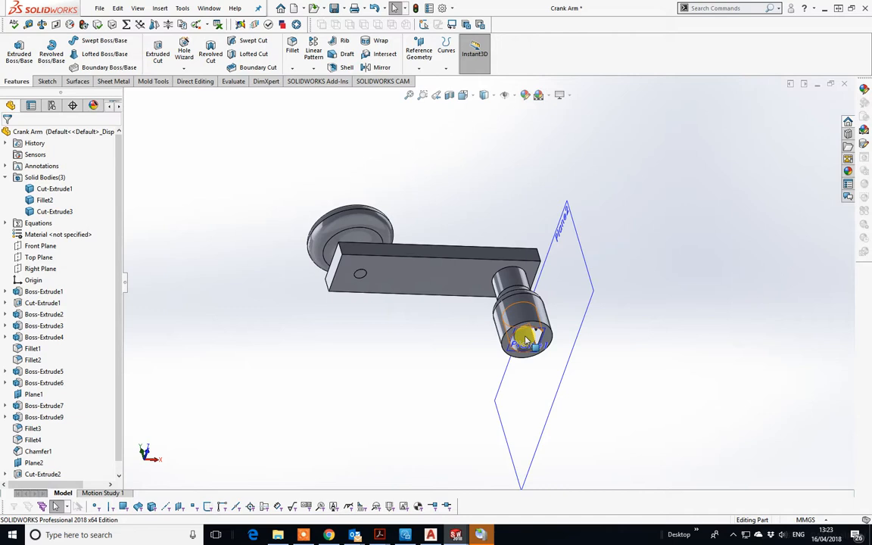
Step: Measure the circular edge around the hole in the open end of the crank arm's shaft
scroll(544, 327, down, 4)
middle_drag(539, 318, 535, 238)
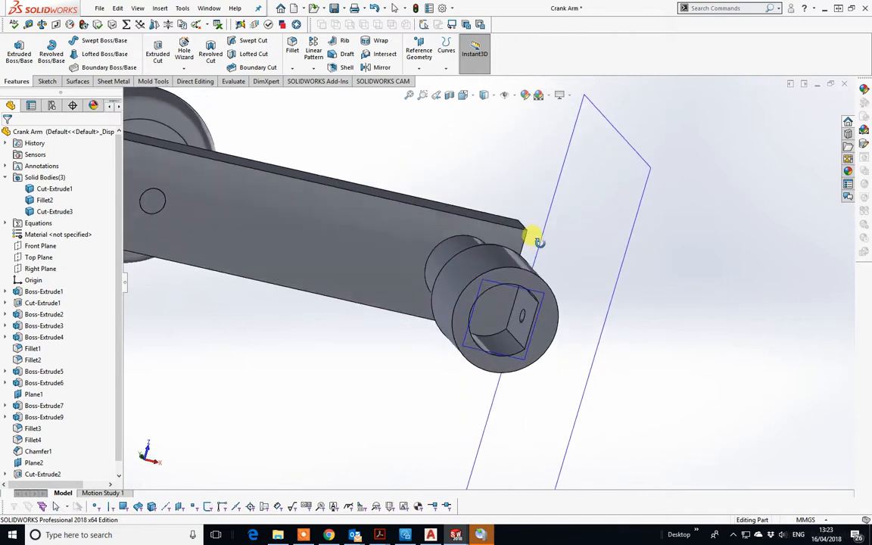
scroll(536, 241, up, 4)
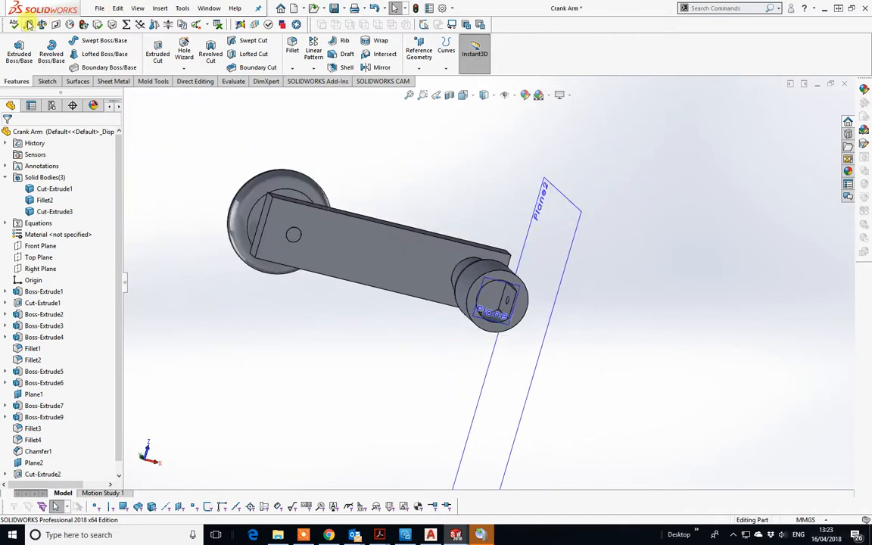
click(28, 24)
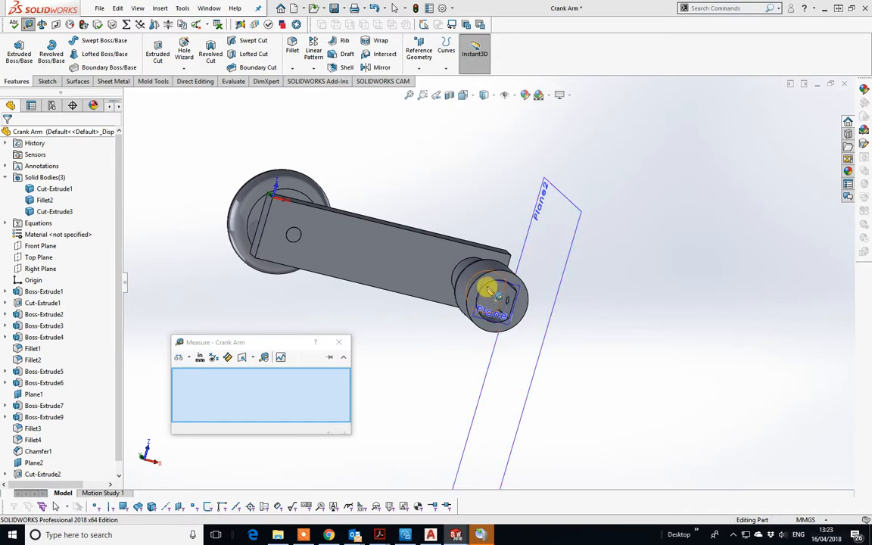
click(489, 288)
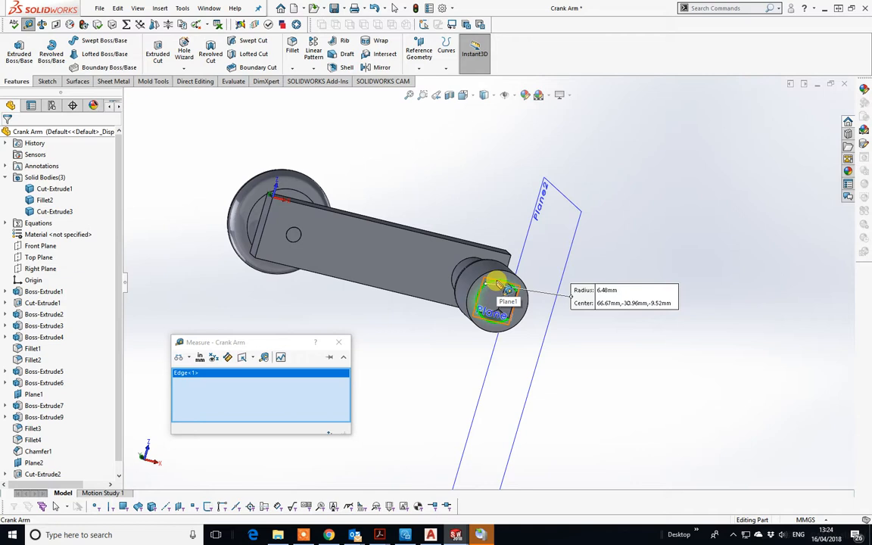
middle_drag(500, 284, 396, 414)
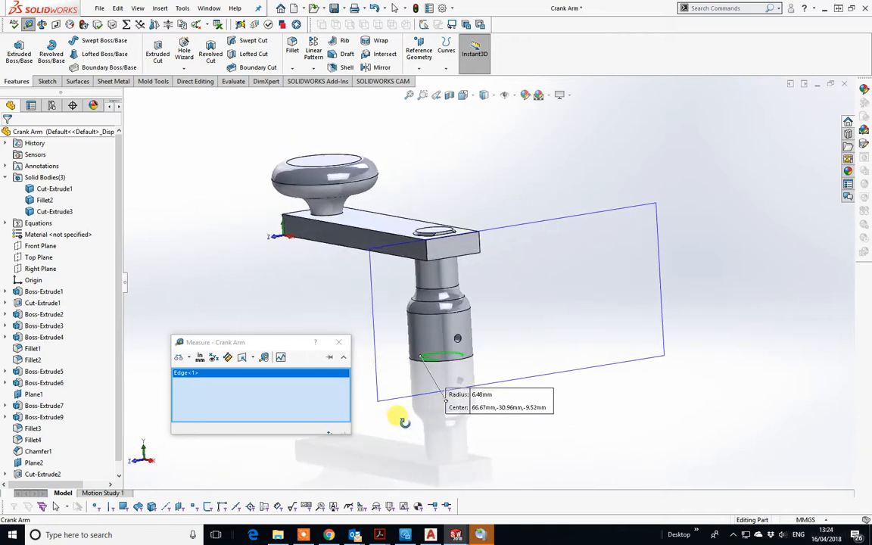
scroll(430, 360, up, 2)
scroll(431, 360, down, 2)
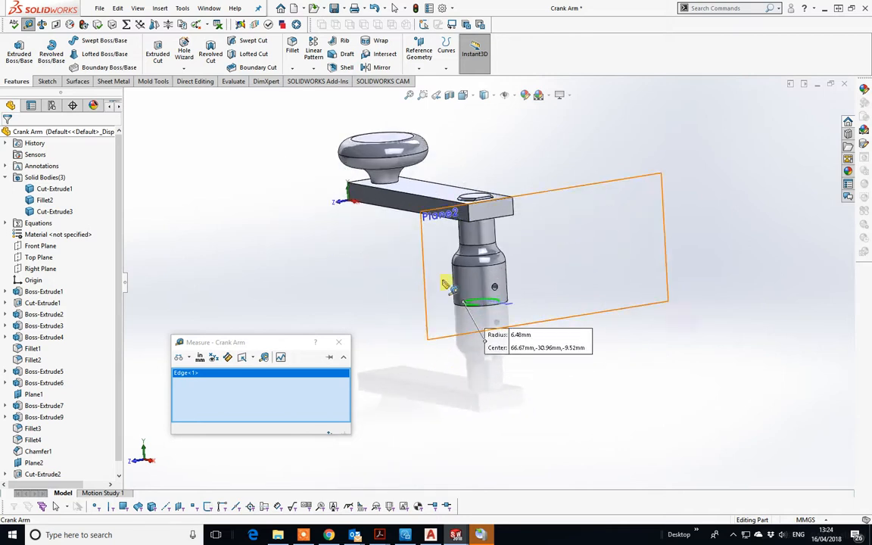
scroll(488, 128, down, 1)
key(Escape)
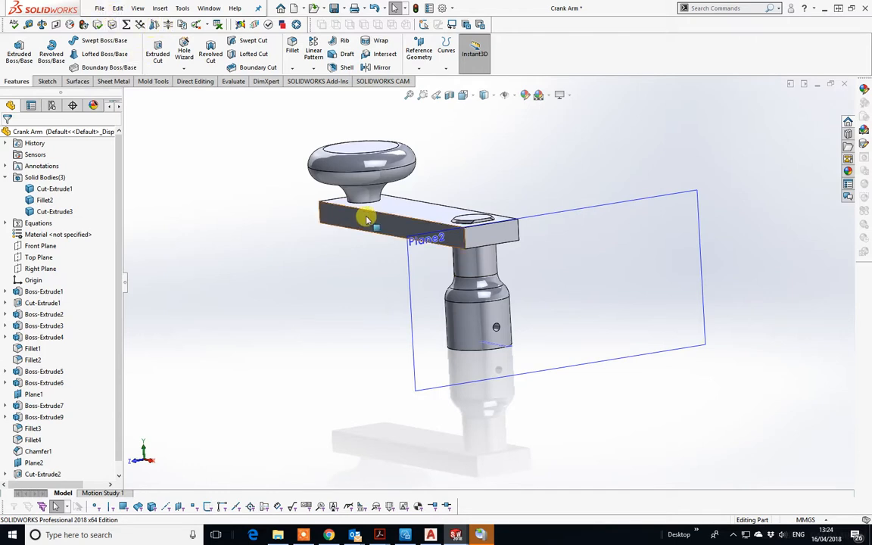
Step: Create a new part document from the Part template
click(104, 9)
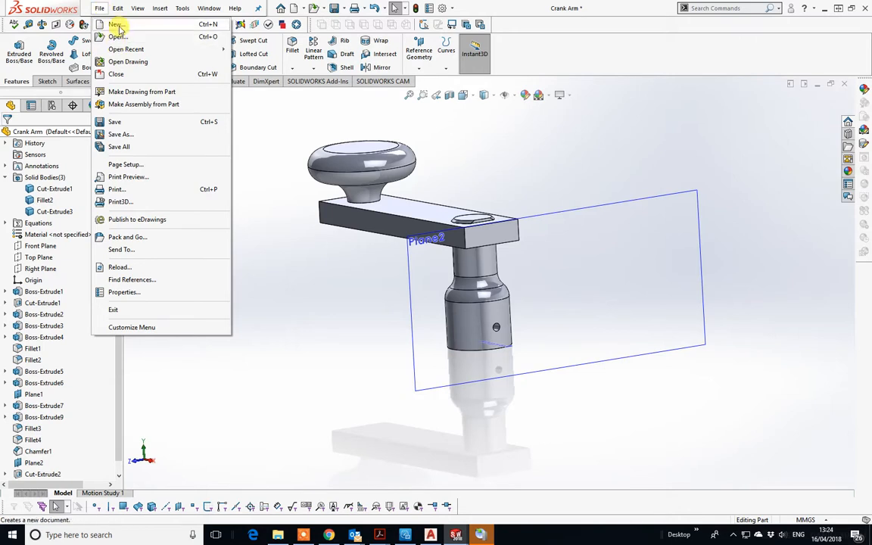
click(118, 25)
click(206, 194)
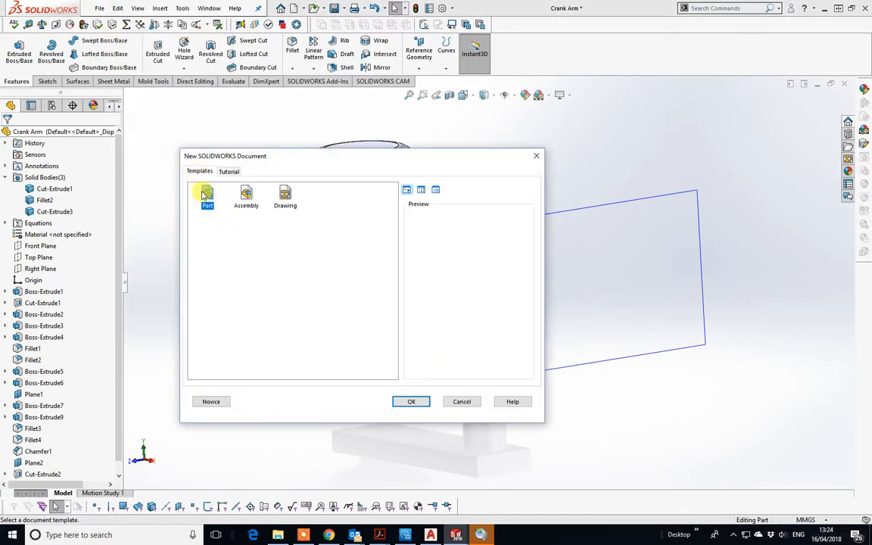
click(414, 402)
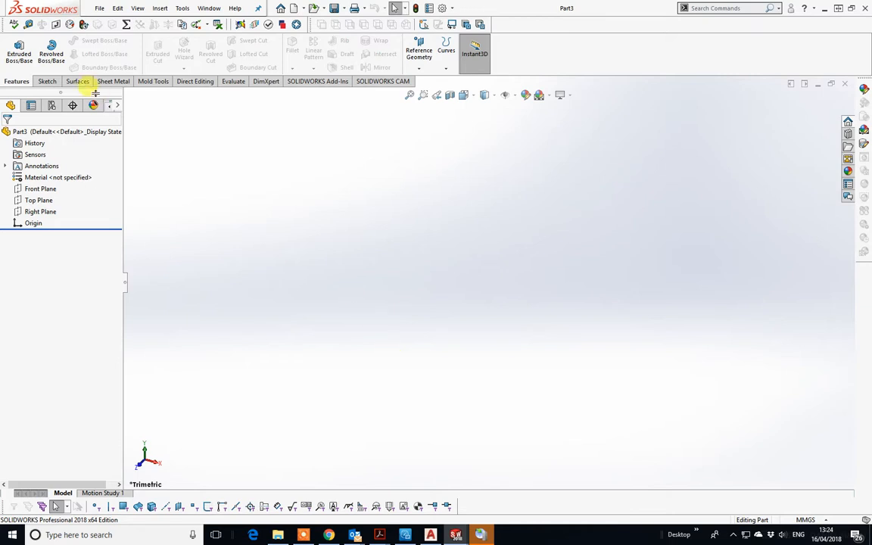
click(40, 81)
click(14, 49)
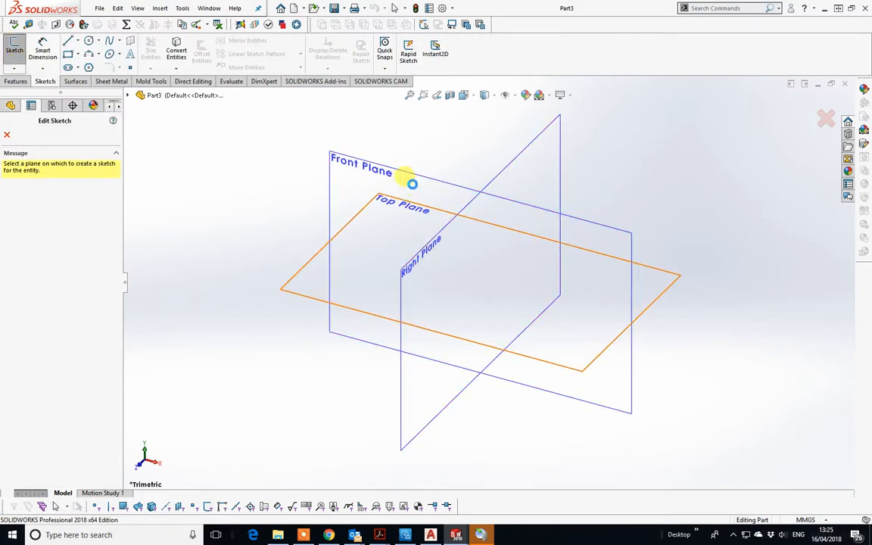
click(440, 255)
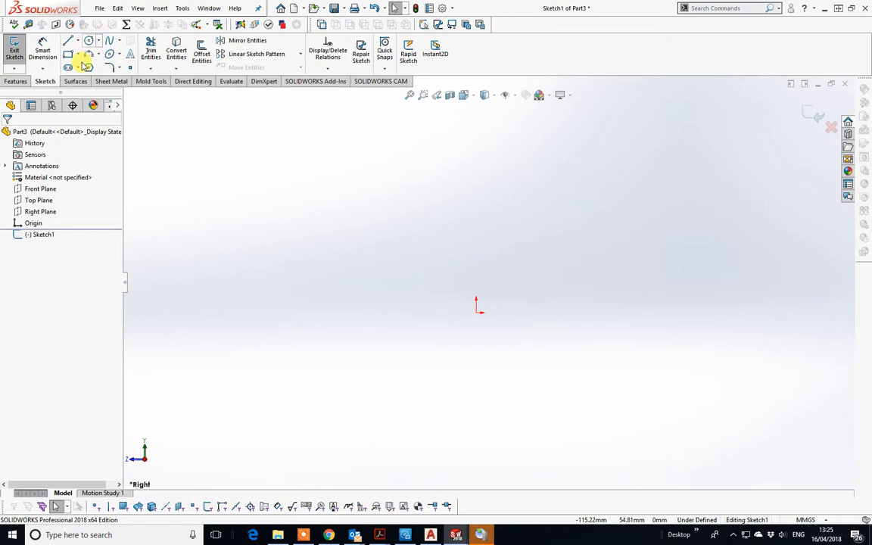
click(830, 127)
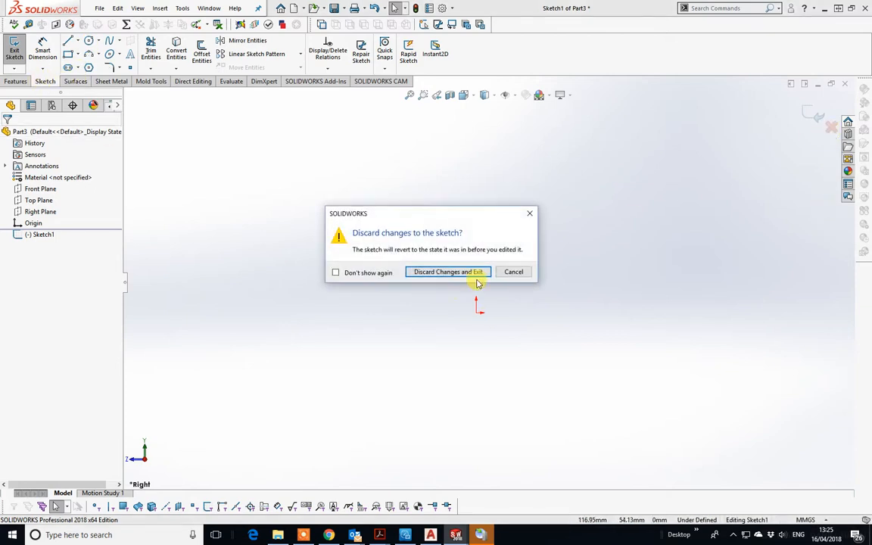
click(447, 273)
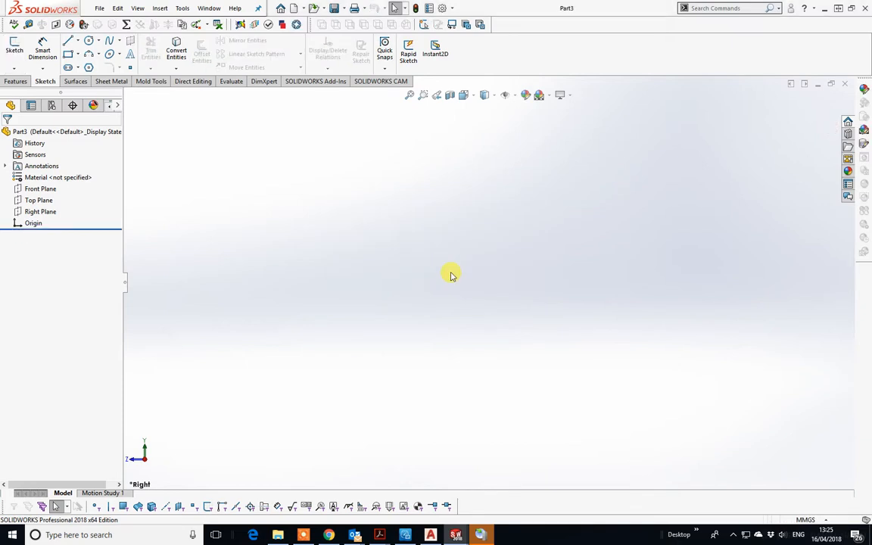
Step: Start a sketch on the Top Plane and draw a circle about 74 mm in diameter centred on the origin
click(12, 47)
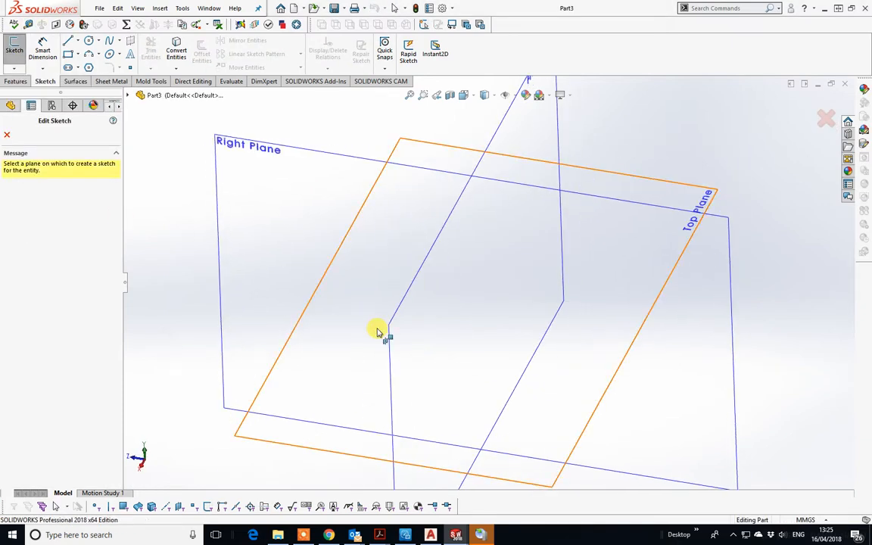
click(395, 186)
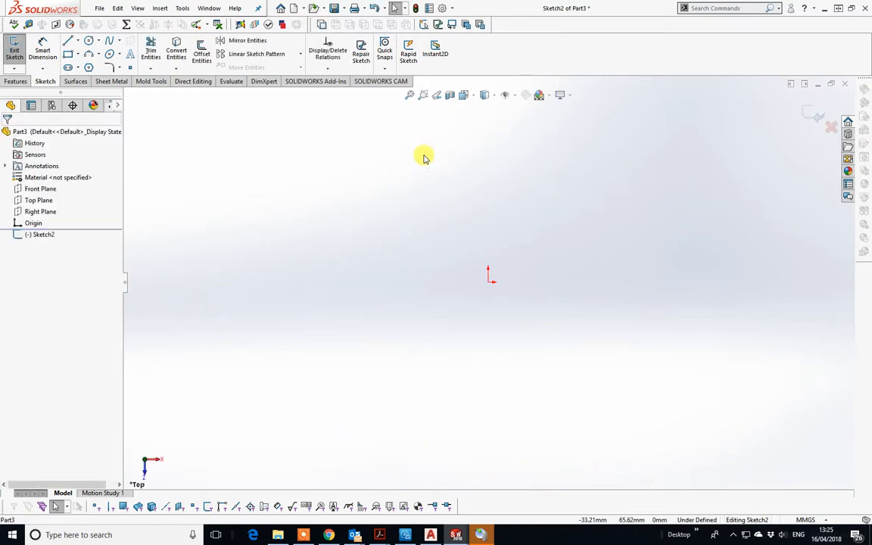
click(89, 40)
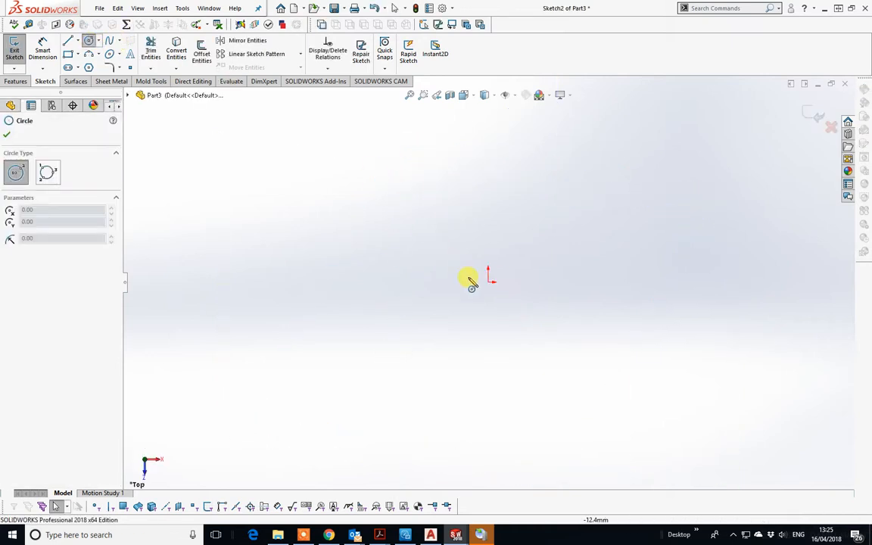
click(489, 281)
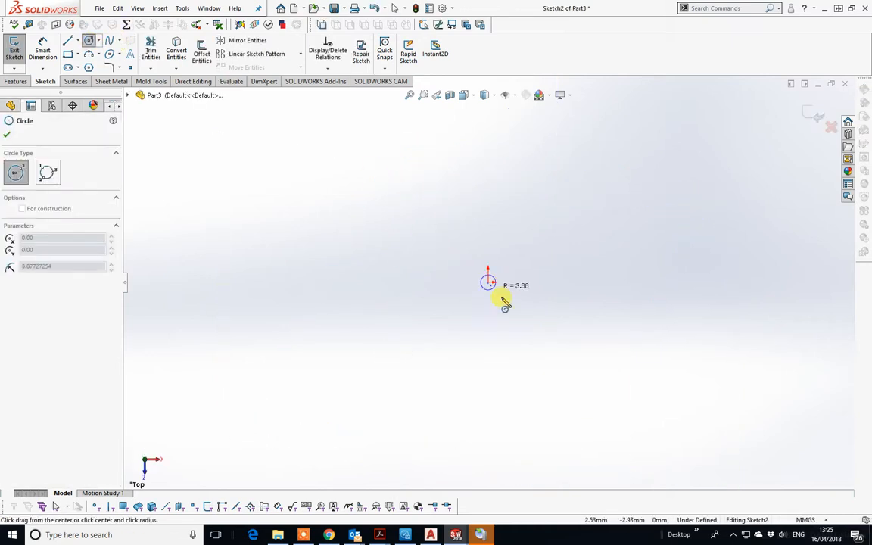
click(544, 327)
right_click(546, 328)
click(586, 335)
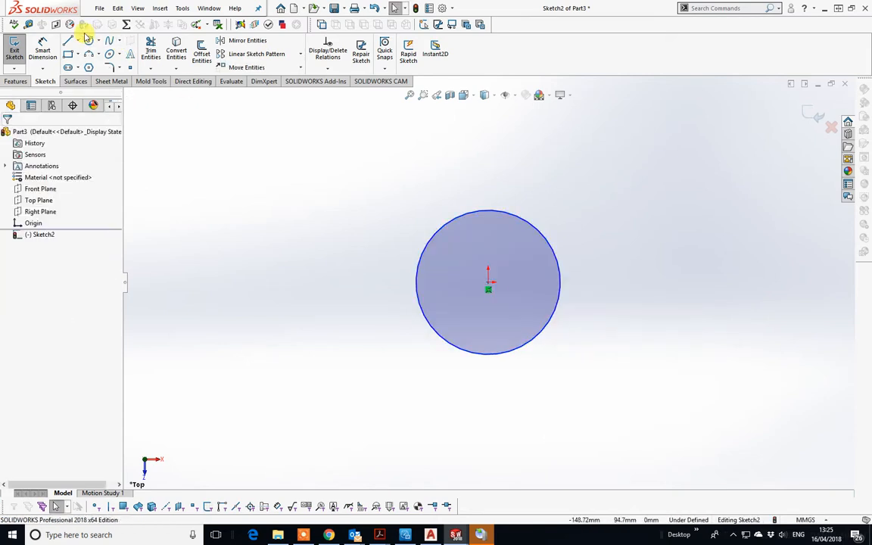
Step: Dimension the circle's diameter to 38.10 mm
click(42, 50)
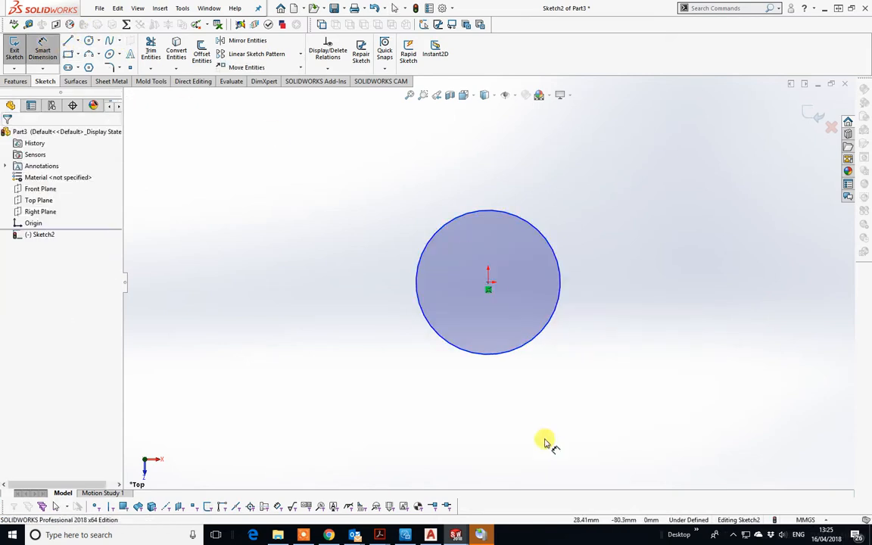
click(532, 346)
click(605, 363)
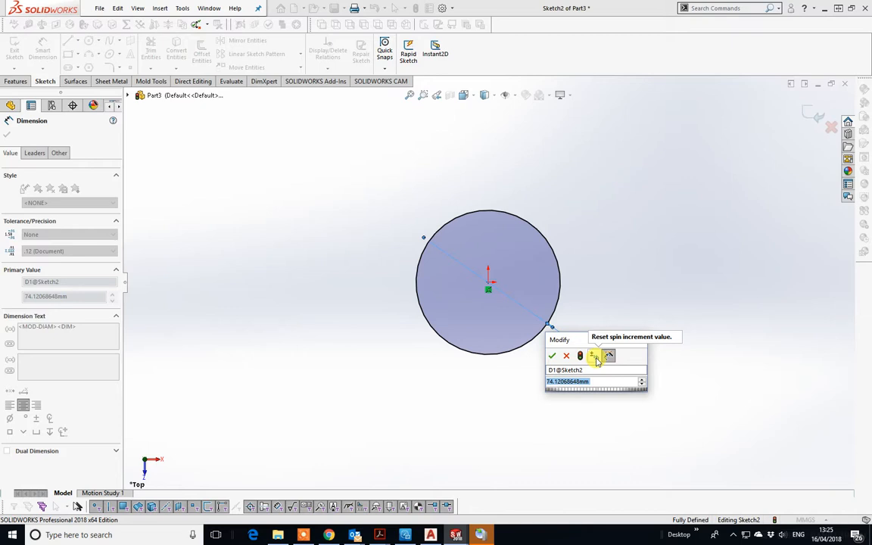
text(144.14)
key(Return)
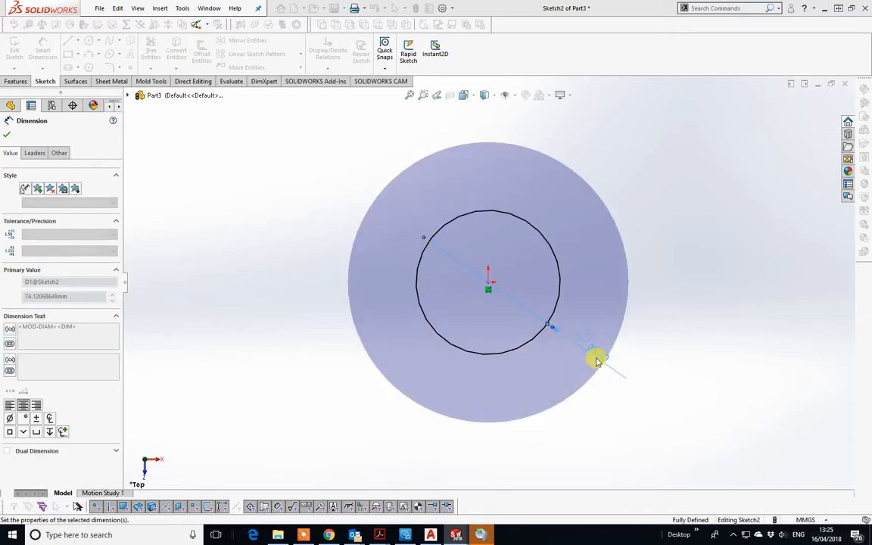
middle_drag(518, 309, 462, 219)
key(Escape)
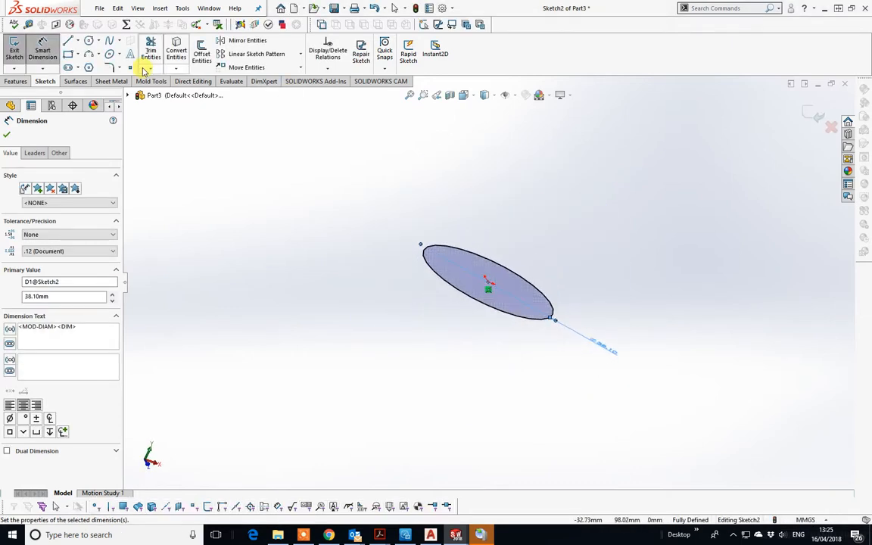
Step: Extrude the circle upward from the sketch plane with a blind depth of 66.68-19.05 mm, giving a 47.63 mm tall cylinder
click(18, 81)
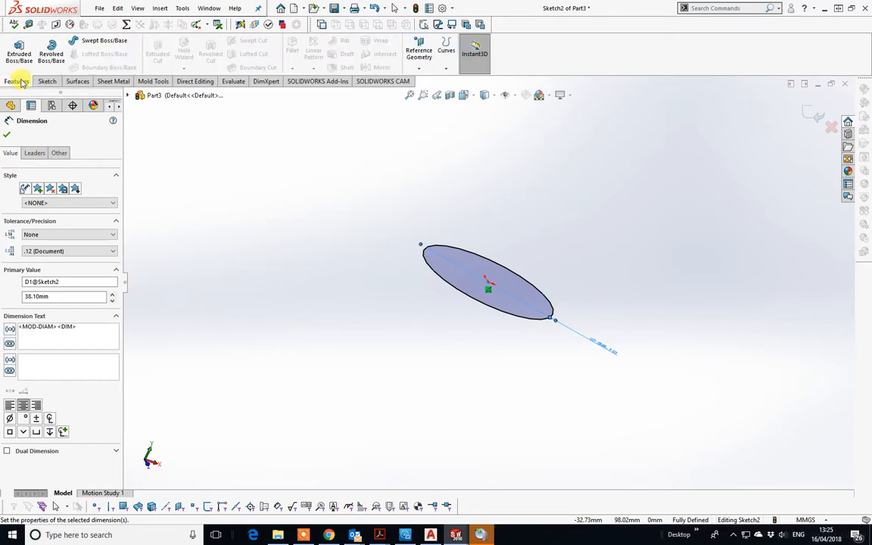
click(10, 44)
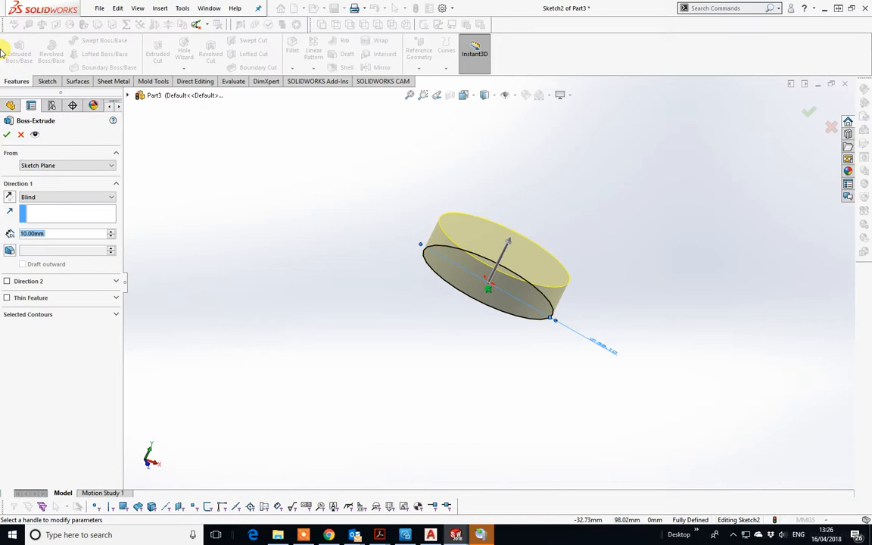
text(6)
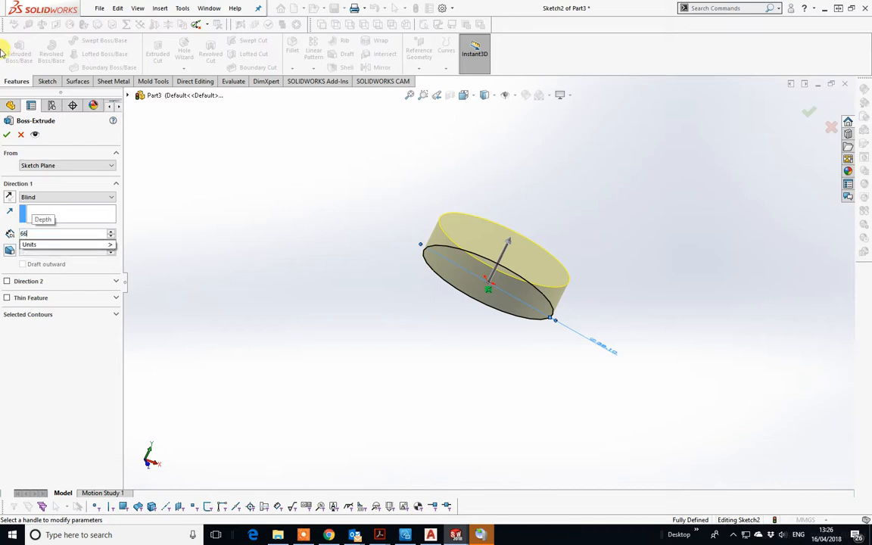
text(0.68)
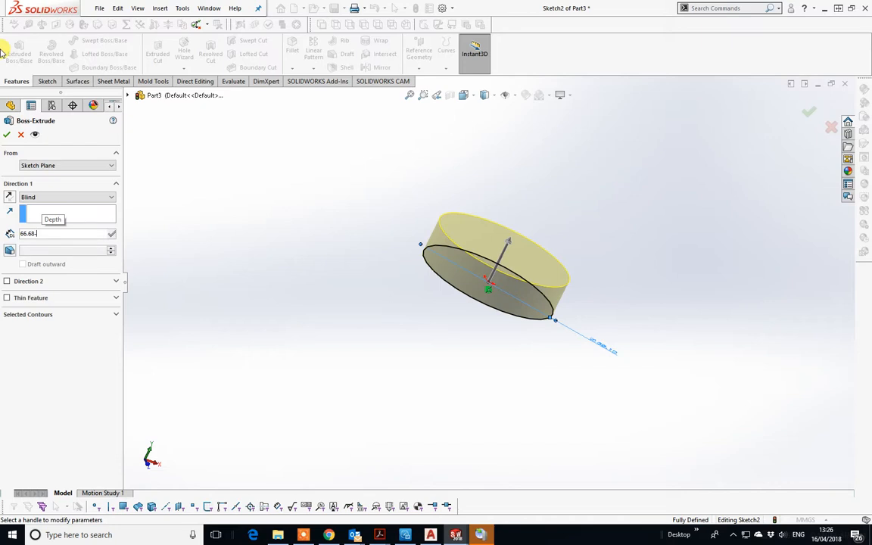
text(-19)
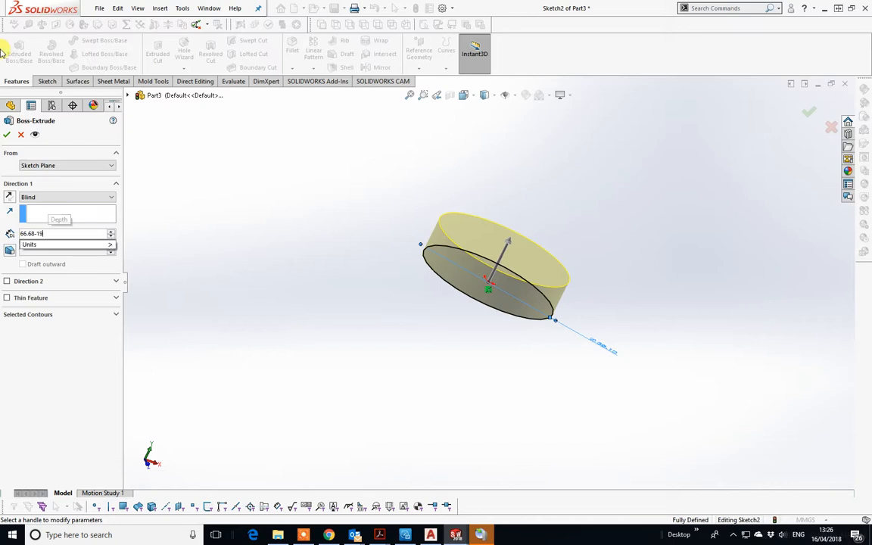
text(.05)
key(Return)
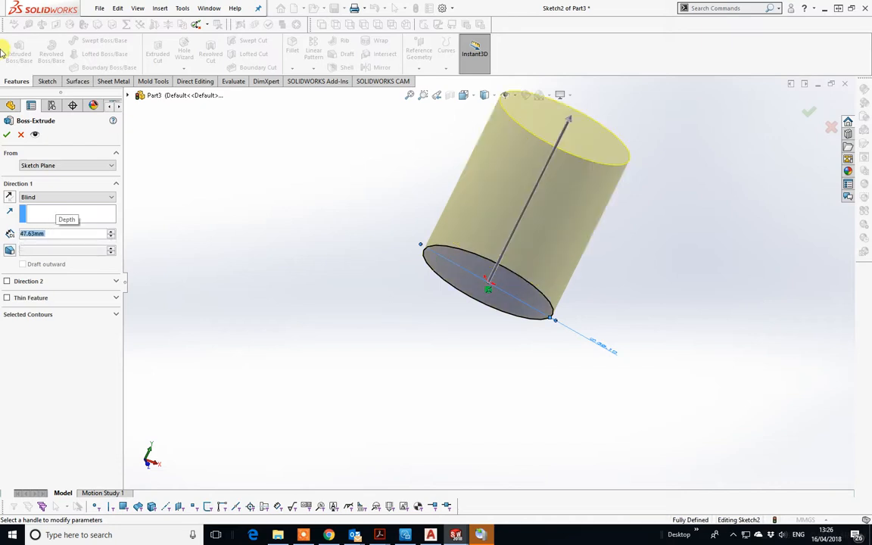
middle_drag(399, 219, 508, 243)
click(811, 111)
Step: Sketch a circle about 16 mm in diameter on the cylinder's top face, centred on the origin
middle_drag(665, 174, 466, 200)
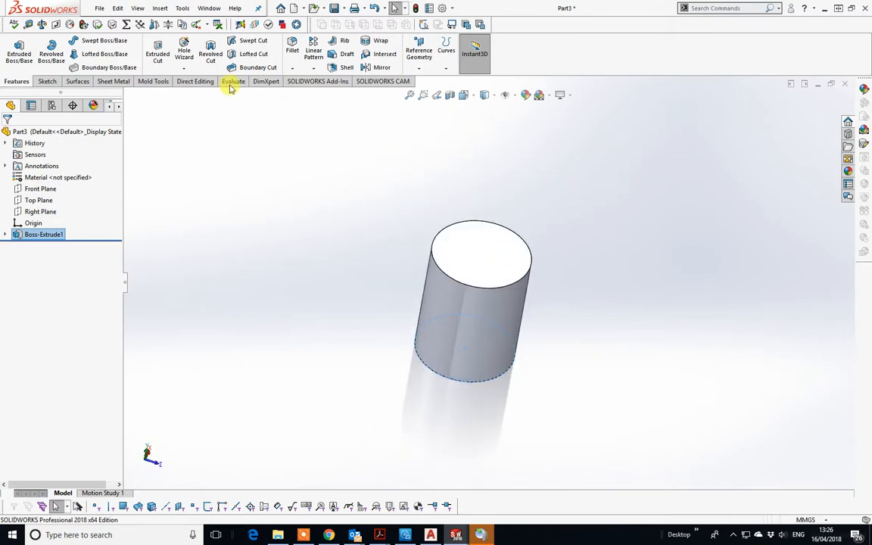
click(44, 81)
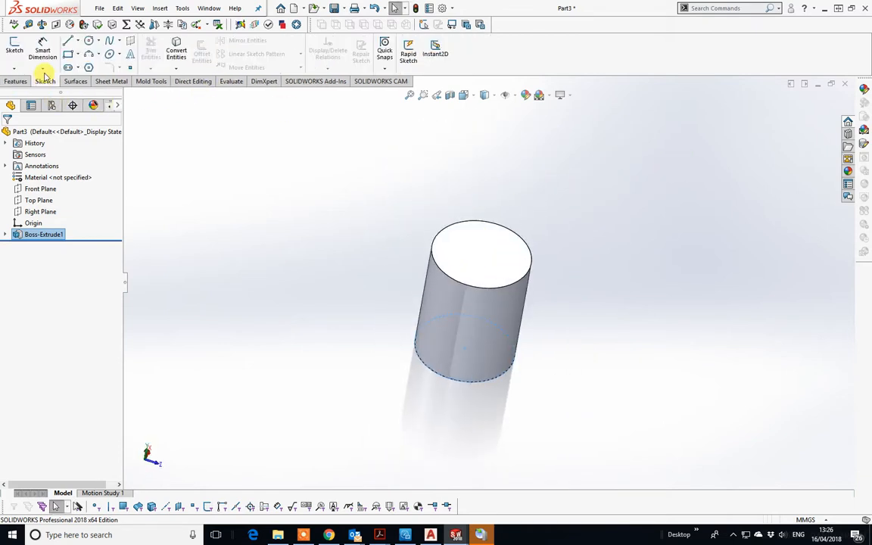
click(88, 40)
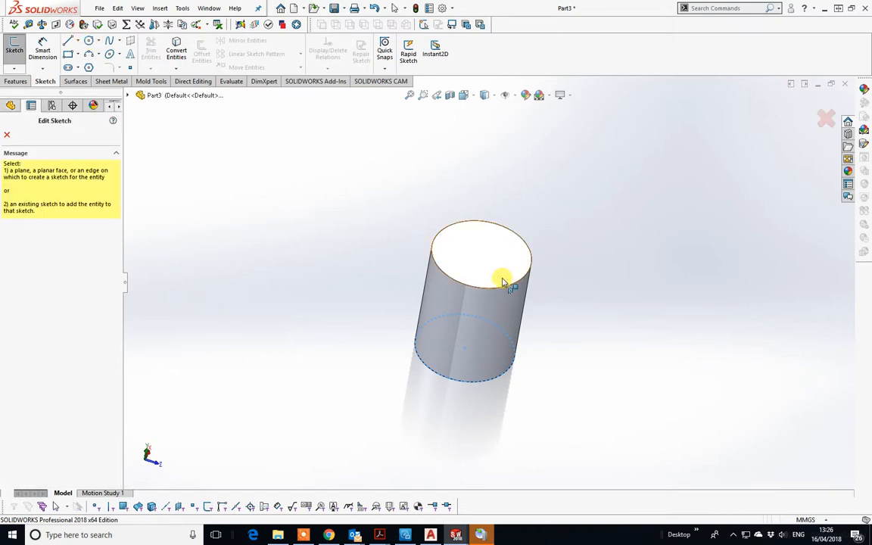
click(500, 271)
click(481, 255)
click(502, 259)
right_click(502, 259)
click(544, 272)
Step: Dimension the diameter of the circle on the cylinder's top face to 6.35*2, giving 12.70 mm
middle_drag(545, 275, 528, 182)
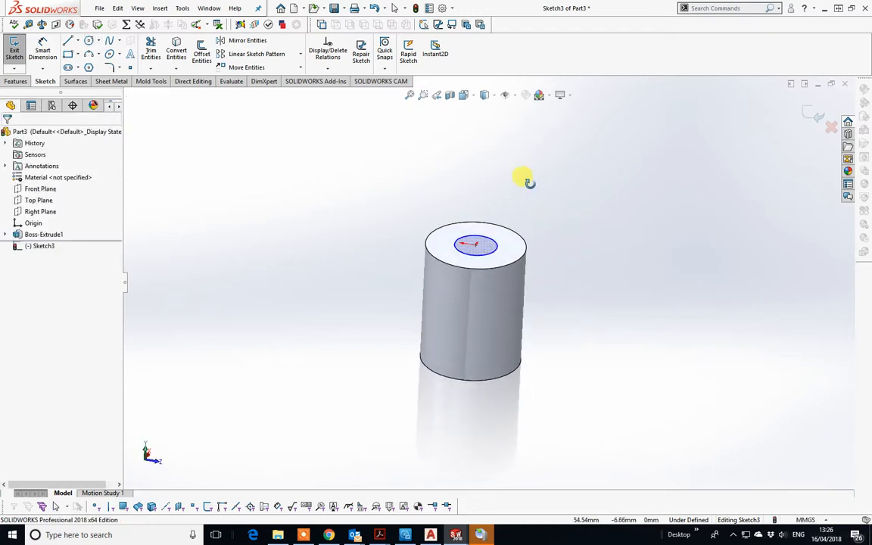
click(42, 50)
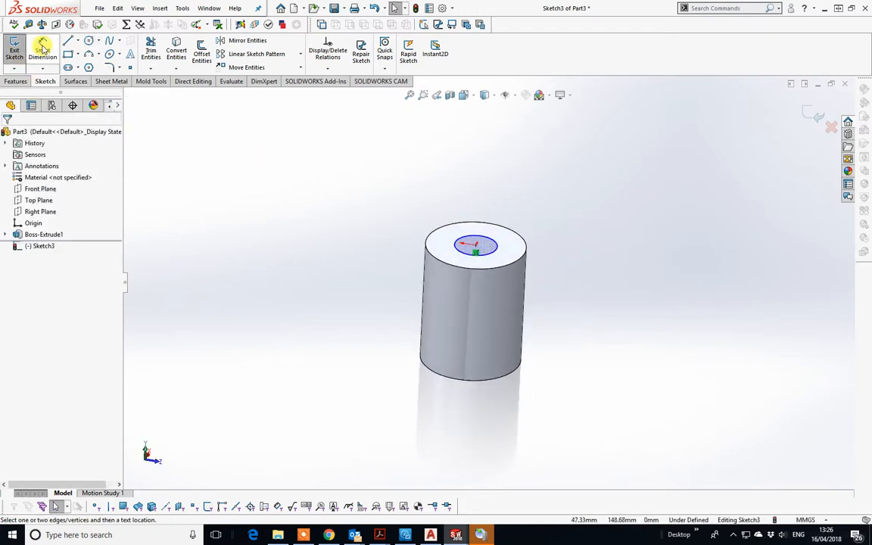
click(493, 258)
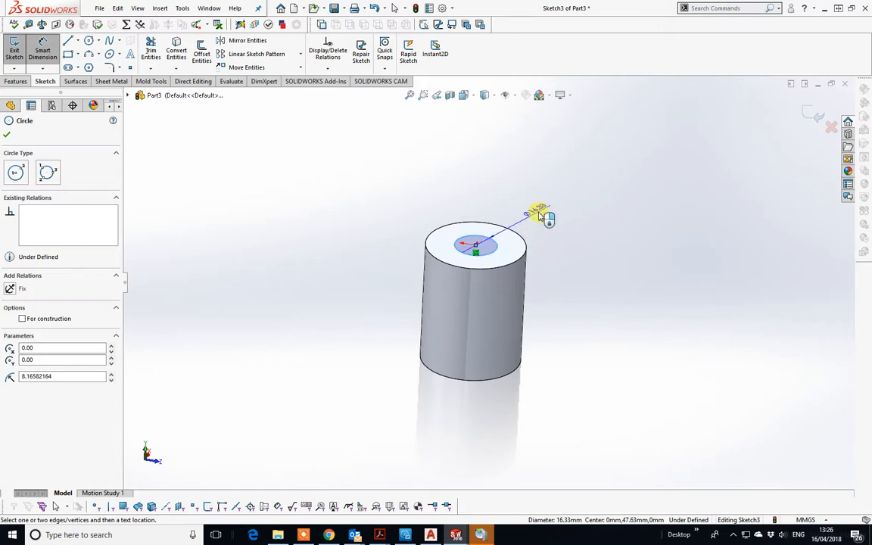
click(539, 215)
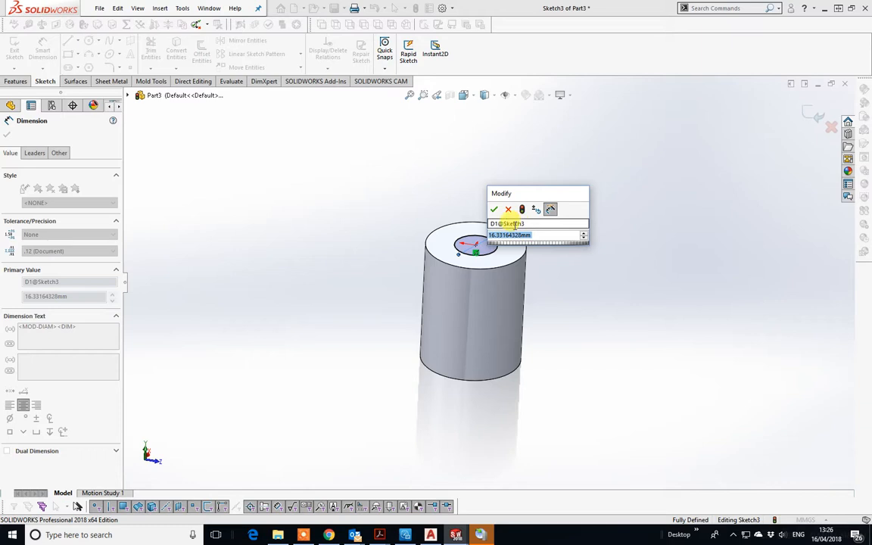
text(.3)
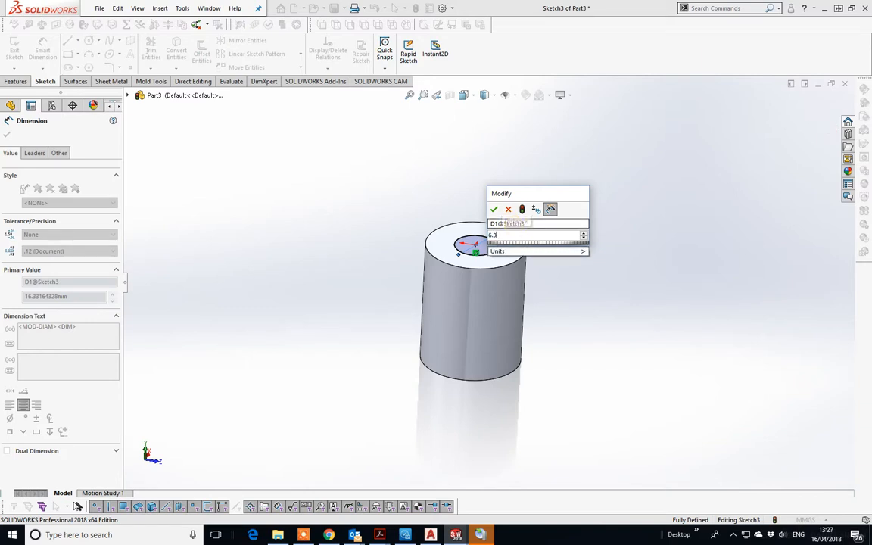
text(5*2)
key(Return)
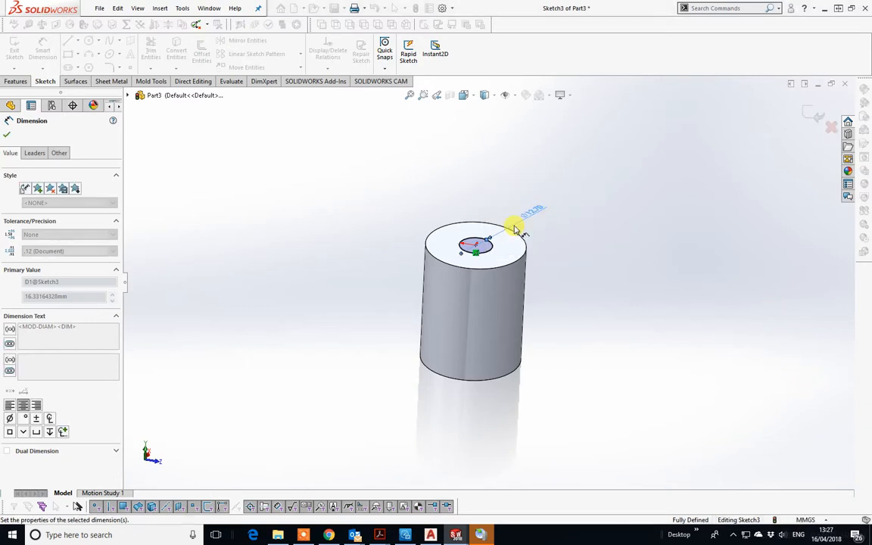
Step: Extrude the 12.70 mm circle as a boss upward from the cylinder's top face with a blind depth of 19.05 mm, merging the result
middle_drag(530, 235, 528, 299)
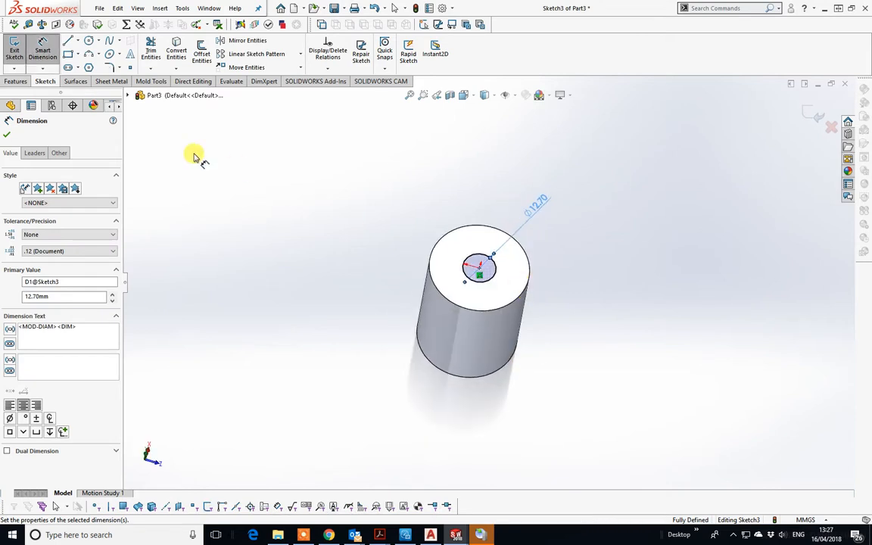
click(20, 85)
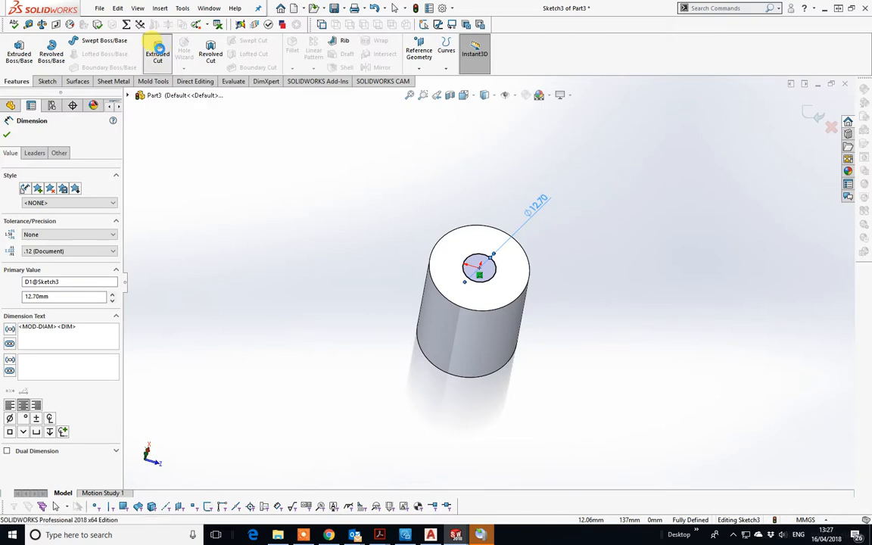
click(157, 52)
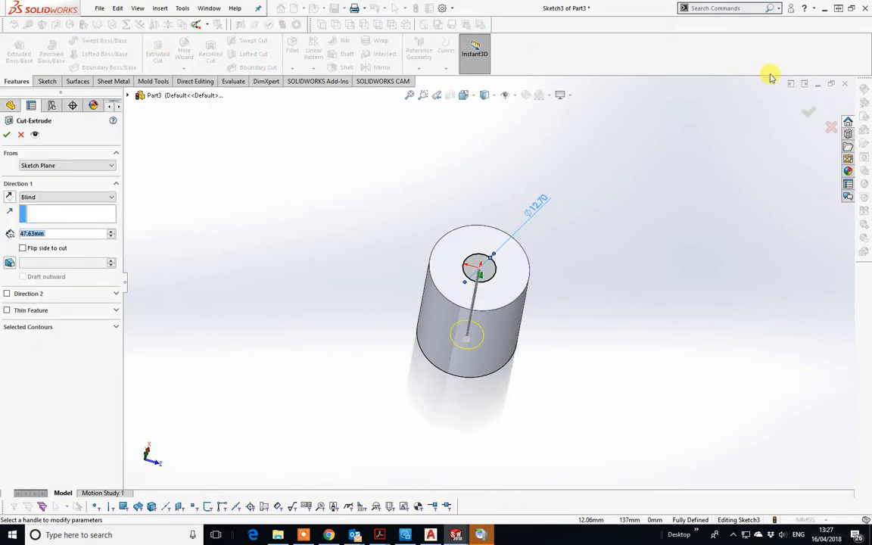
click(23, 135)
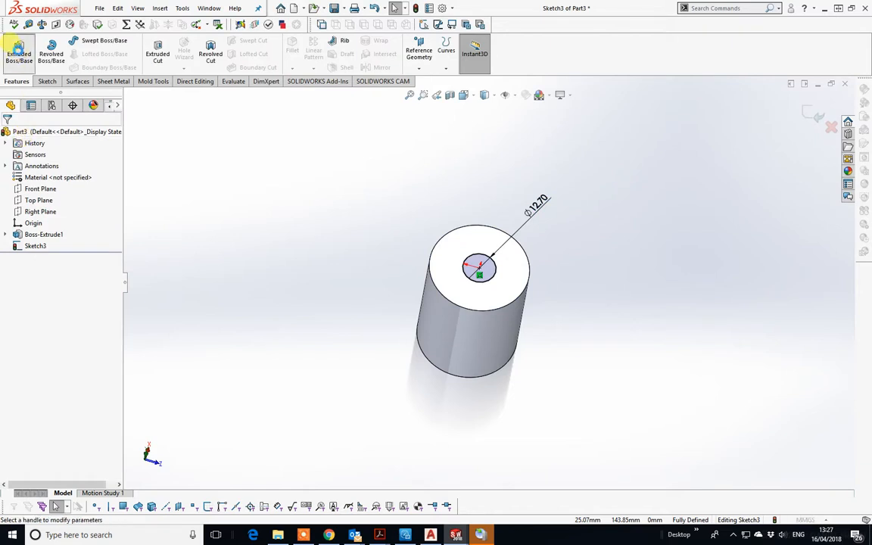
click(18, 50)
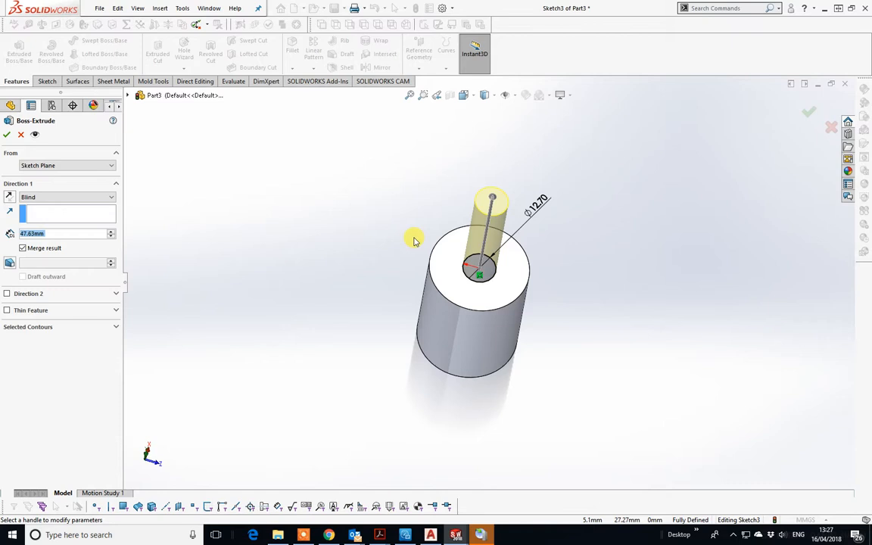
text(19.)
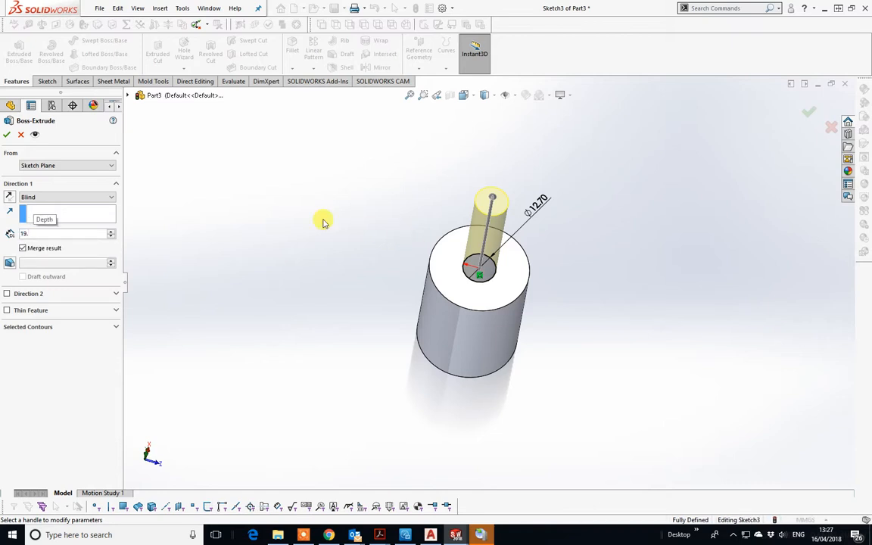
text(0)
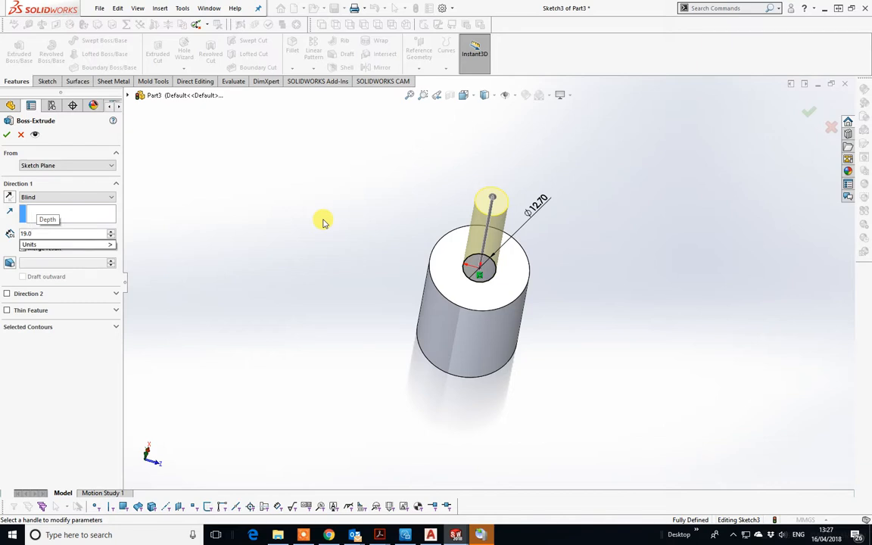
text(5)
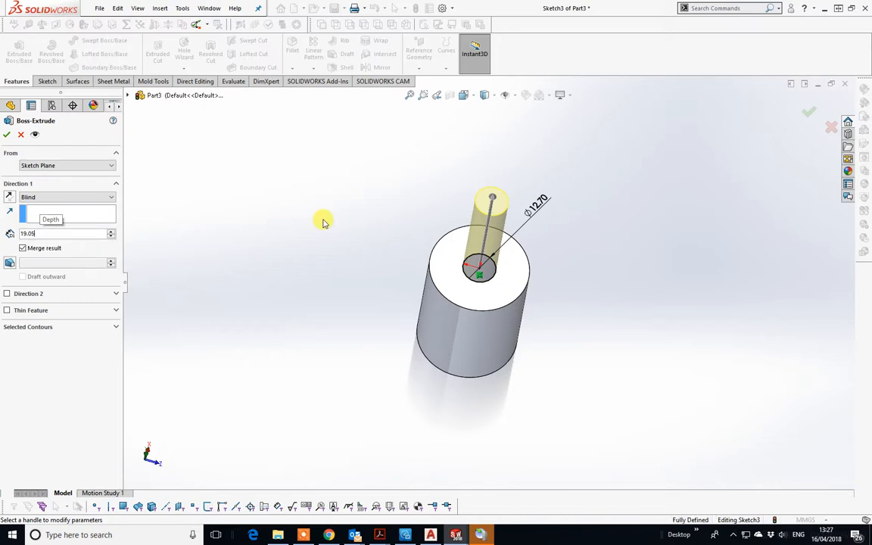
key(Return)
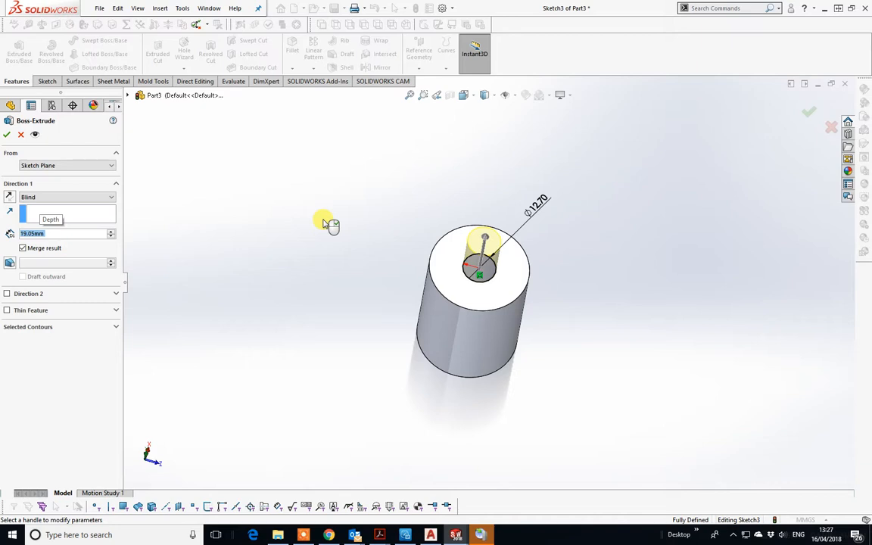
click(7, 134)
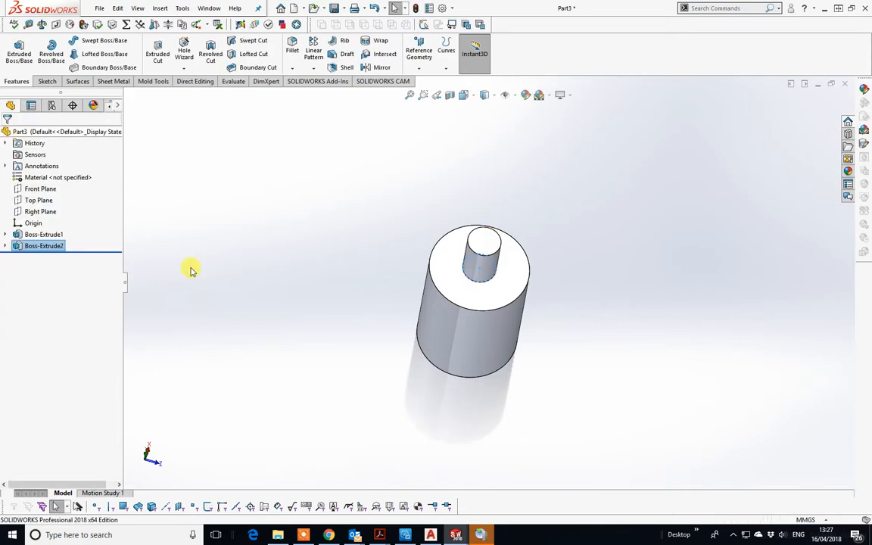
Step: Make the Front Plane visible in the model
middle_drag(620, 327, 512, 259)
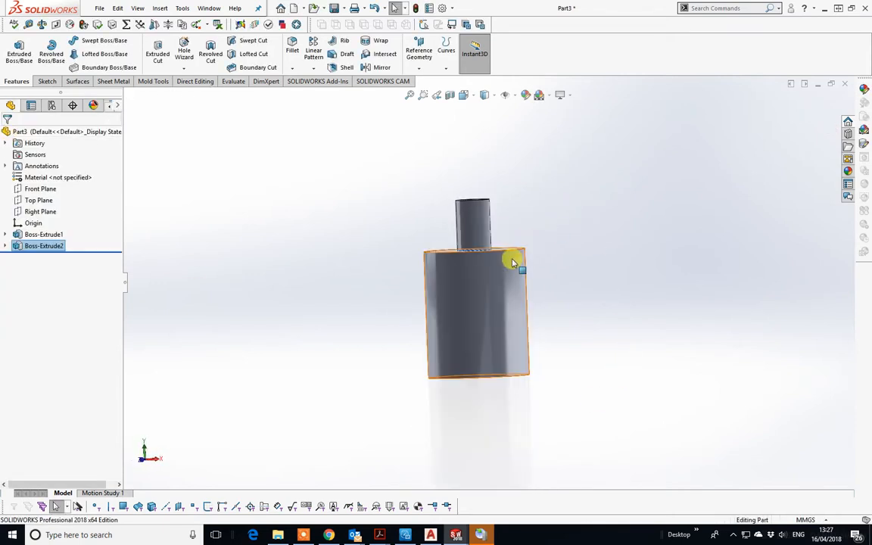
key(space)
click(368, 380)
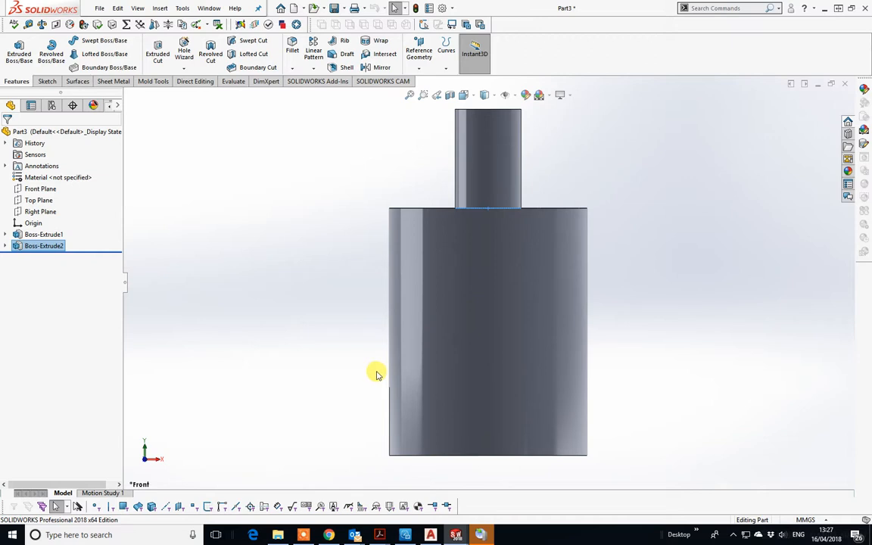
key(z)
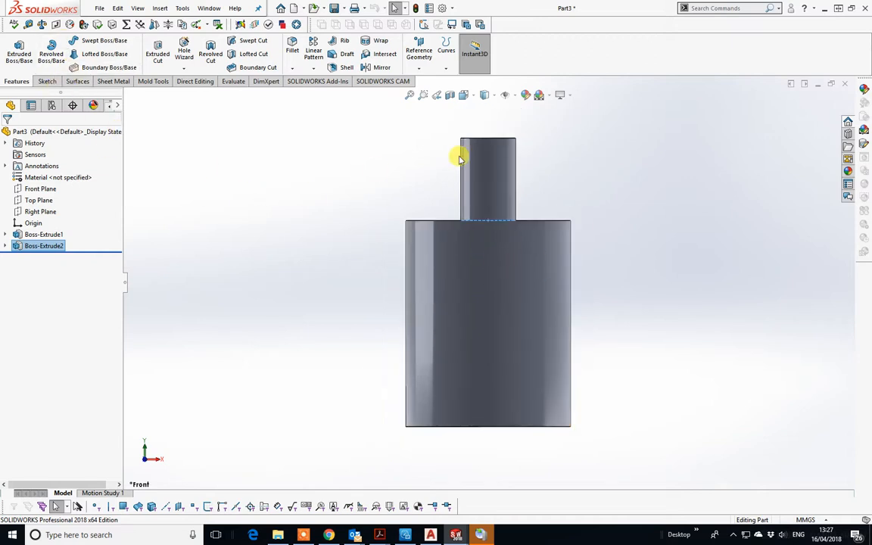
click(45, 189)
middle_drag(360, 259, 390, 302)
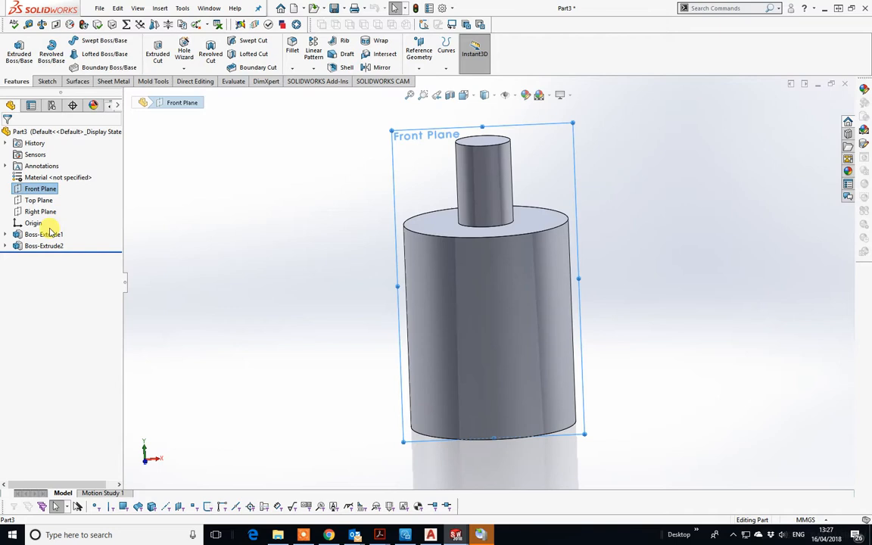
right_click(41, 190)
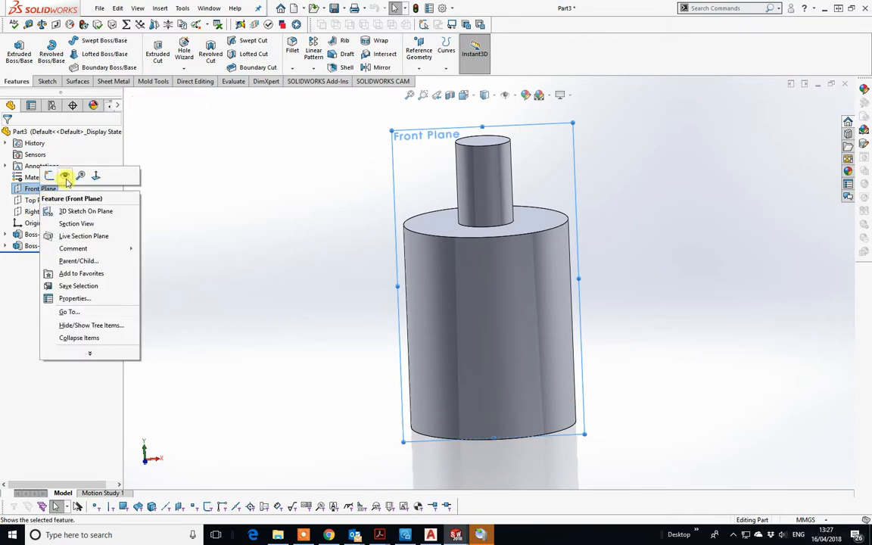
click(66, 177)
click(262, 250)
Step: Start a sketch on the Front Plane and draw a vertical centerline from the midpoint of the small boss's top edge down to the origin
middle_drag(333, 258, 316, 242)
key(space)
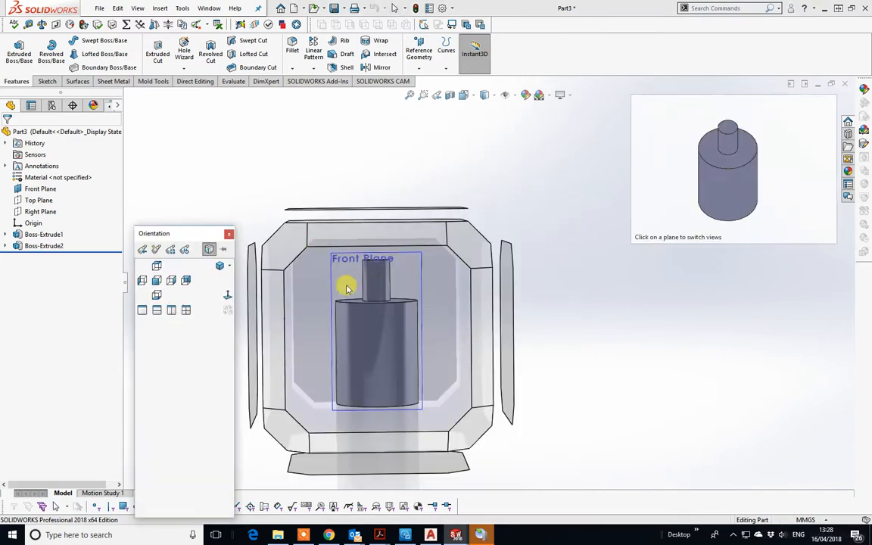
click(393, 335)
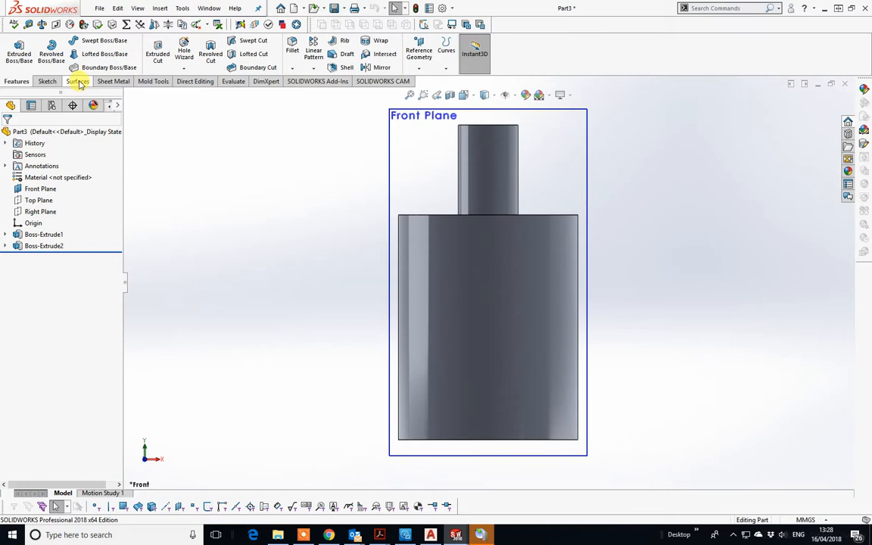
click(47, 81)
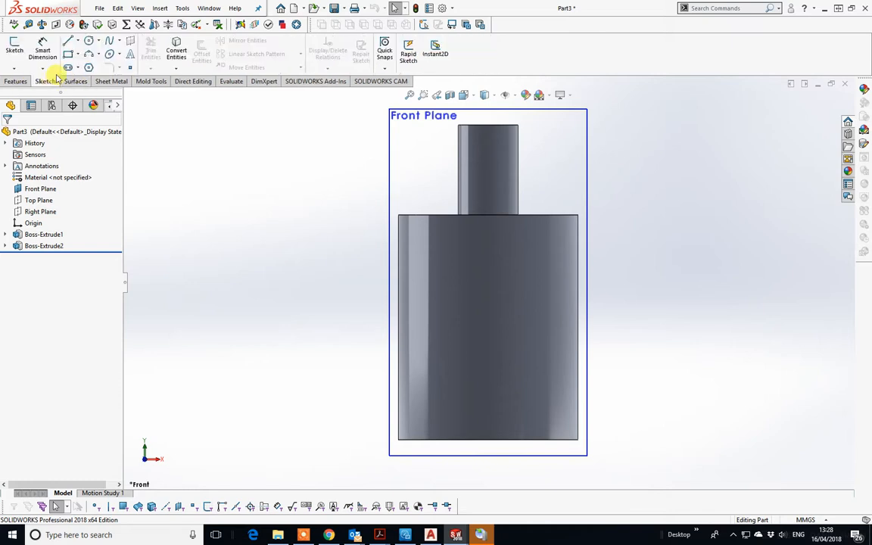
click(75, 40)
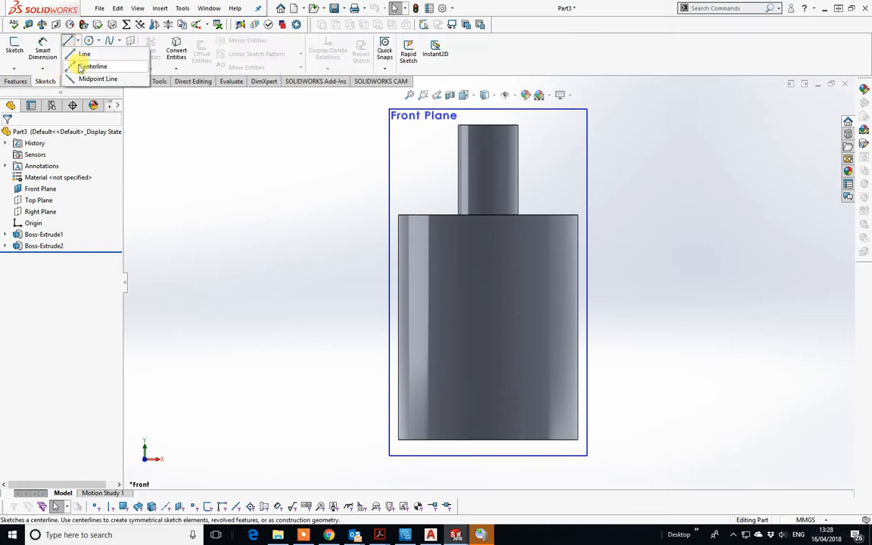
click(80, 66)
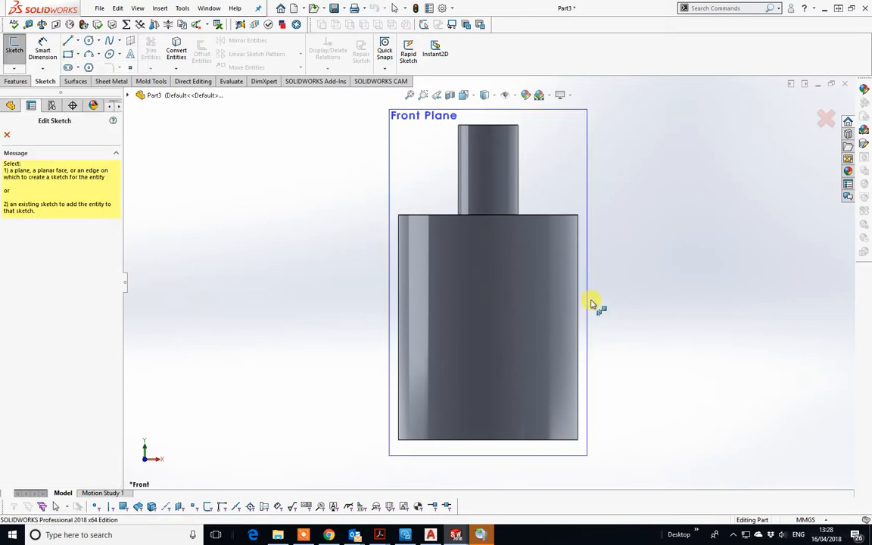
click(589, 244)
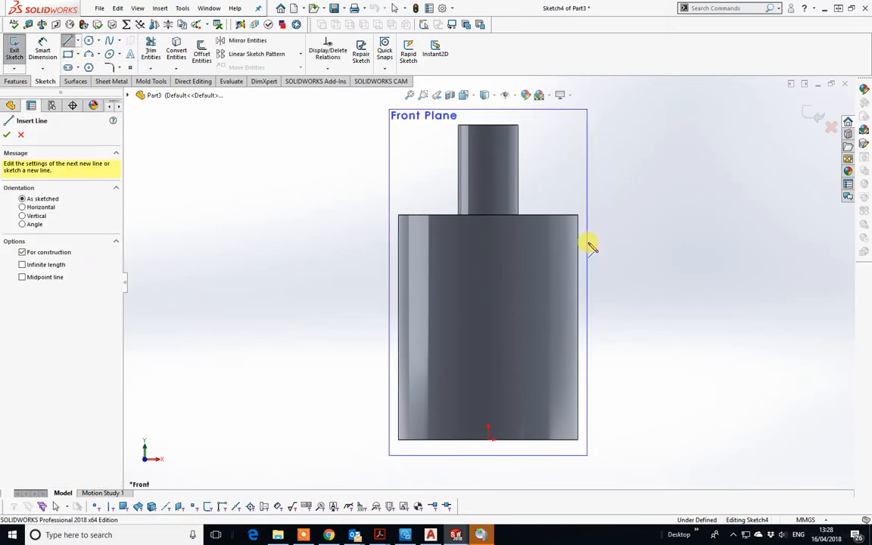
click(489, 125)
click(489, 444)
right_click(490, 444)
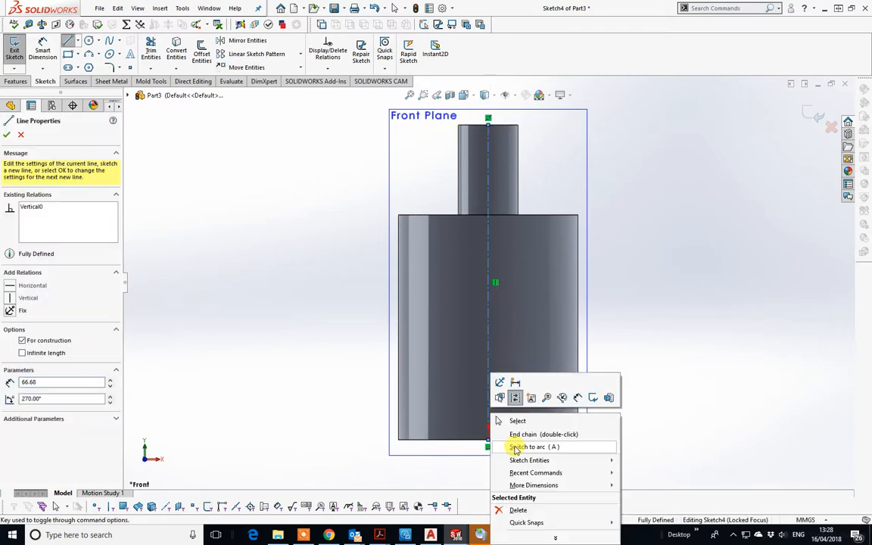
click(506, 421)
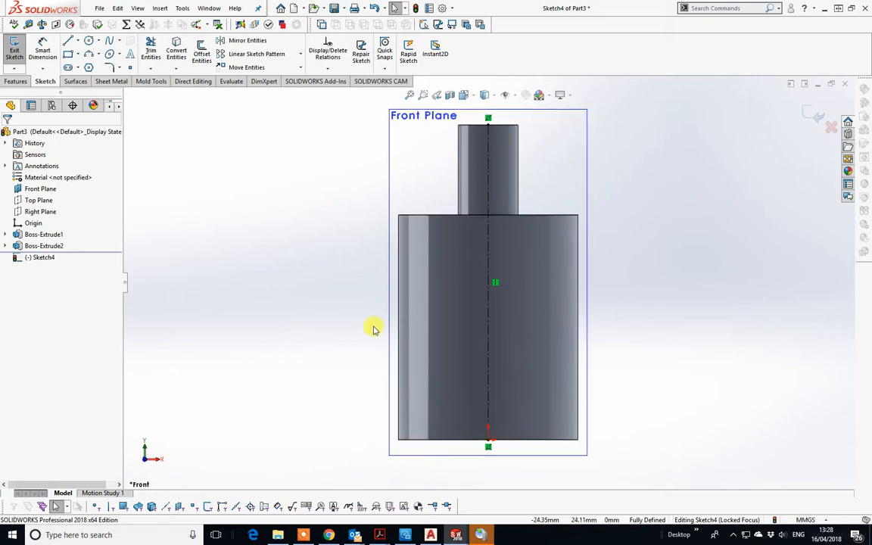
Step: Sketch a circle about 5 mm in diameter centred on the centerline, about 8.5 mm above the base
click(89, 40)
click(488, 401)
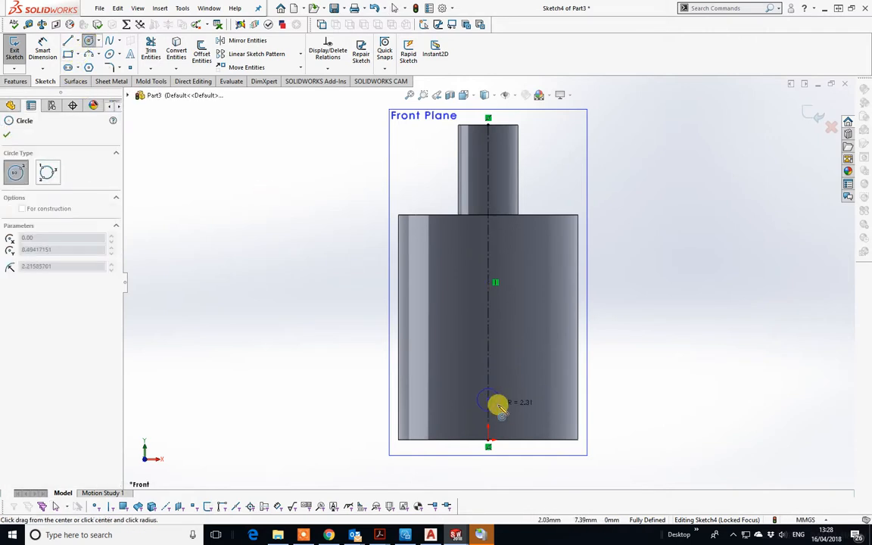
click(499, 406)
right_click(499, 405)
click(522, 411)
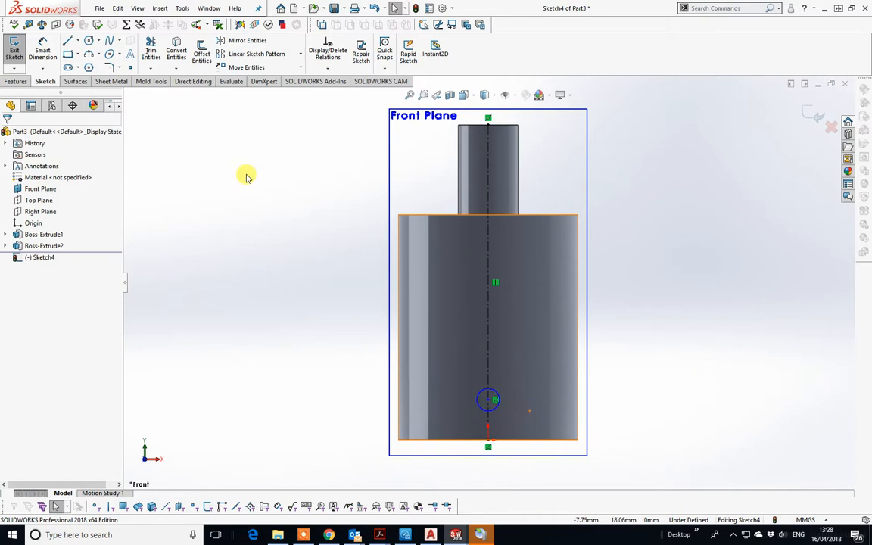
Step: Dimension the vertical distance from the large cylinder's top edge to the circle's centre to 38.1 mm
click(43, 53)
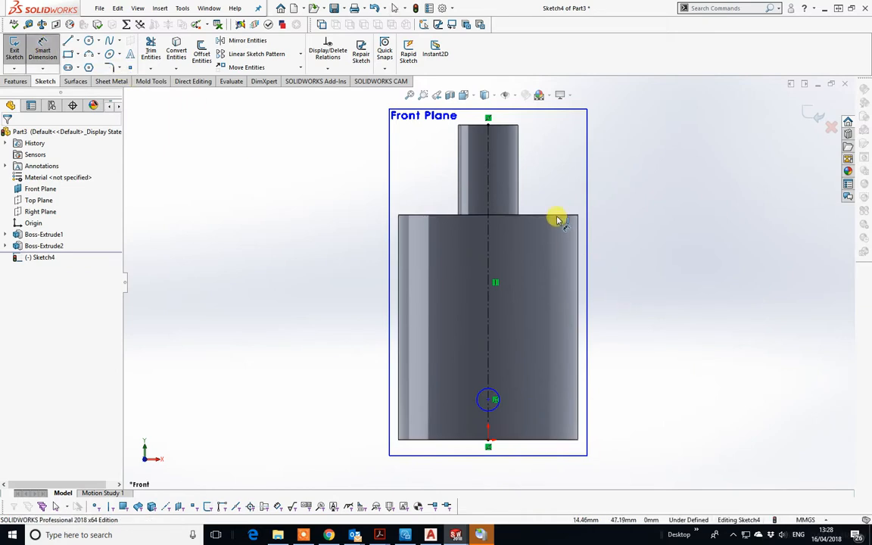
click(490, 402)
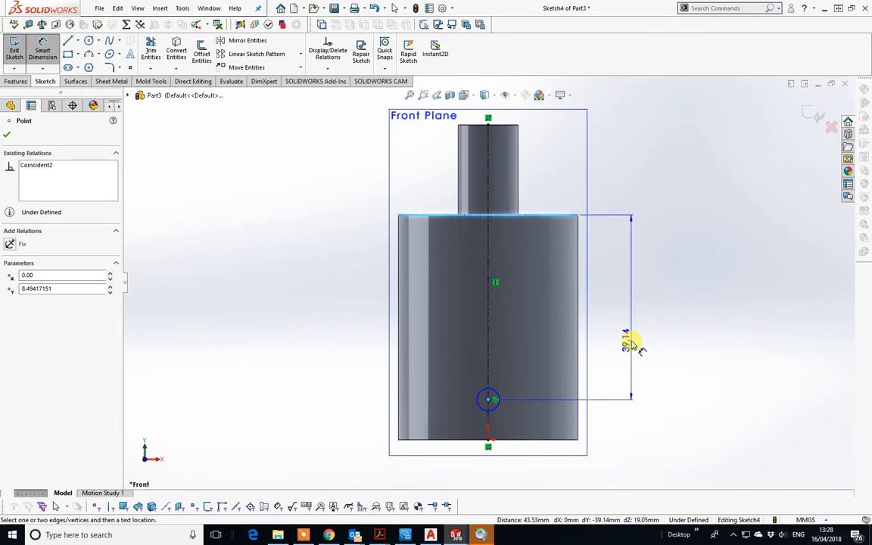
click(632, 342)
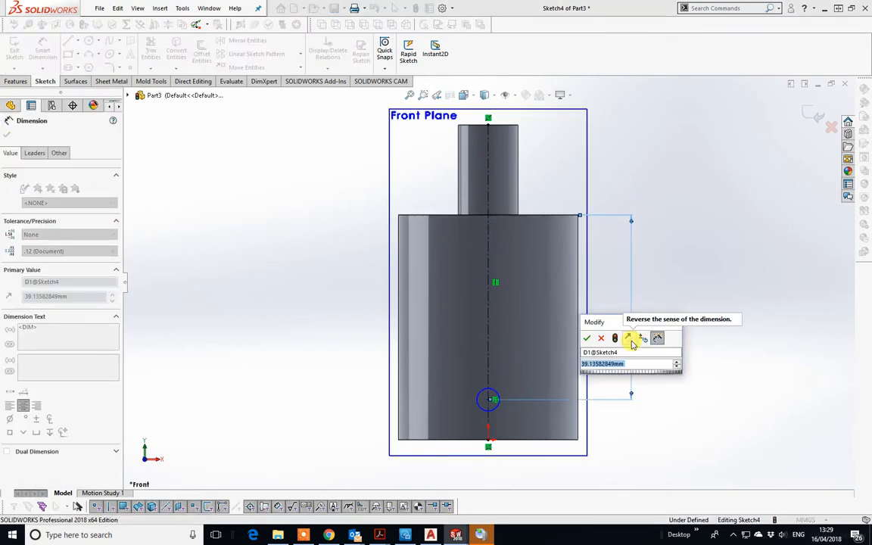
text(38.1)
key(Return)
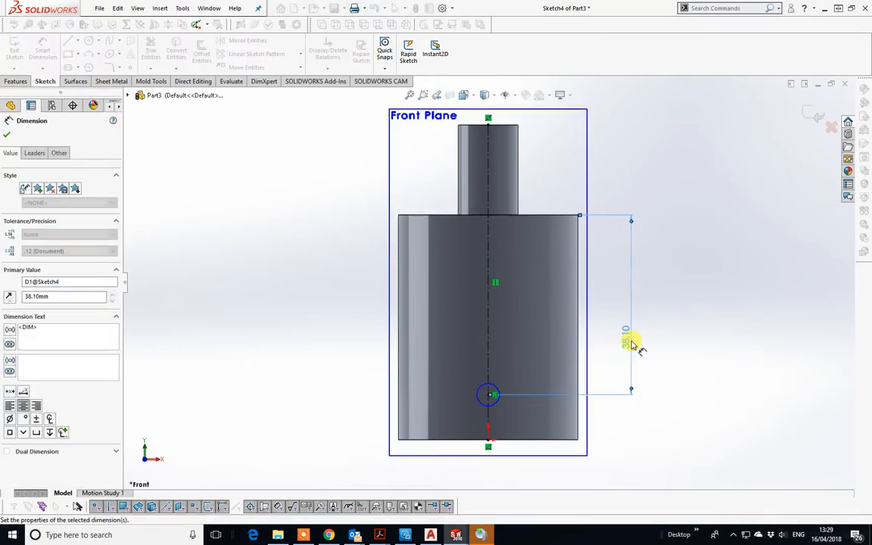
Step: Dimension the diameter of the circle on the centerline to 9.53 mm
click(493, 405)
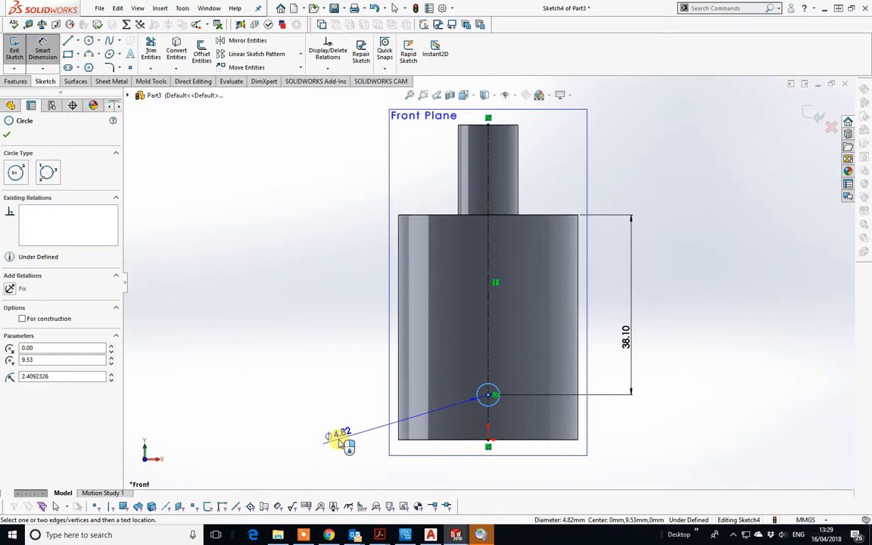
click(340, 442)
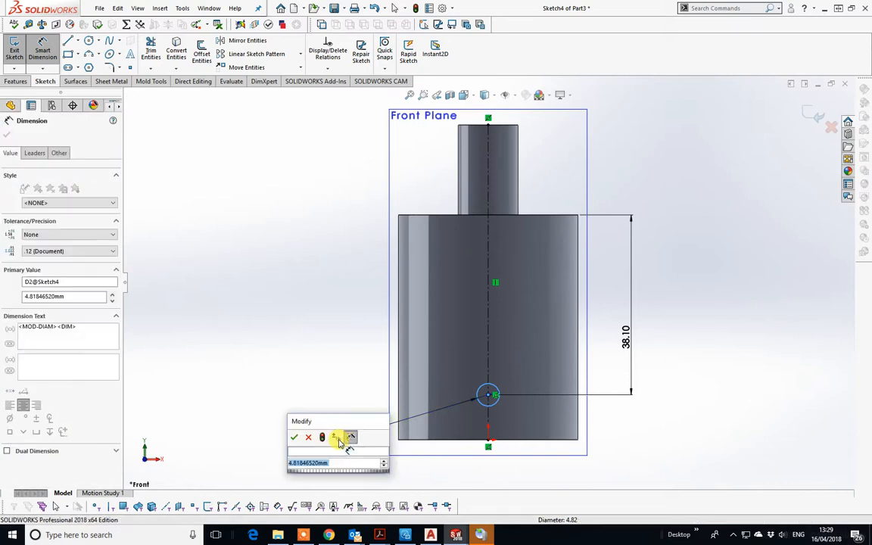
text(9.53)
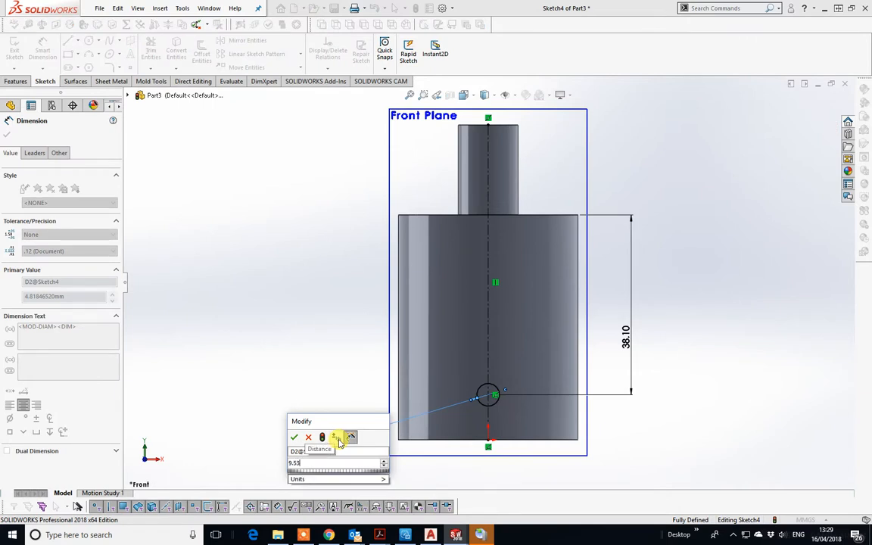
key(Escape)
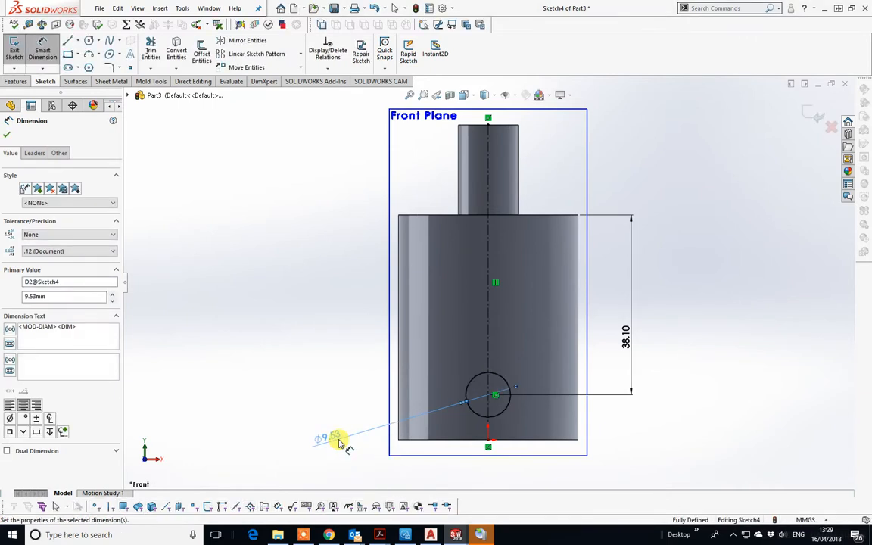
click(8, 134)
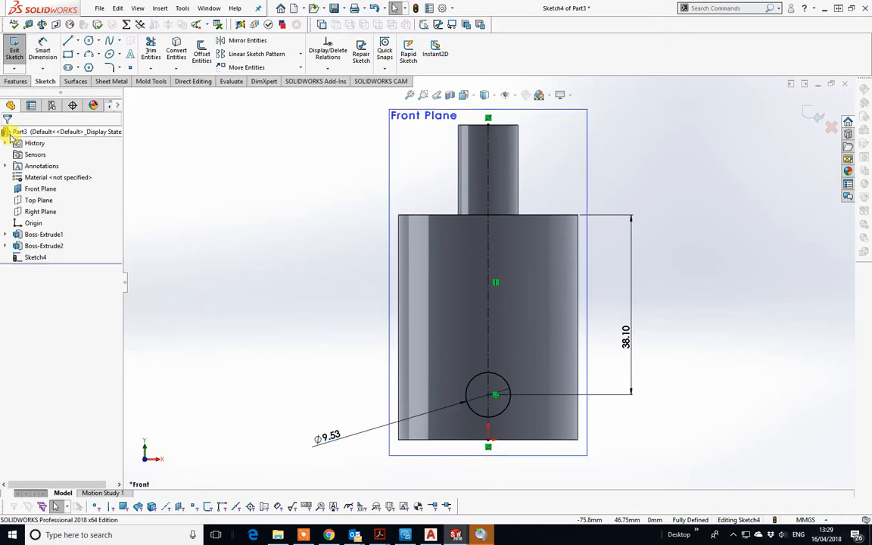
Step: Sketch a larger circle concentric with the 9.53 mm circle, with its edge passing through the origin on the base edge
click(89, 43)
click(494, 394)
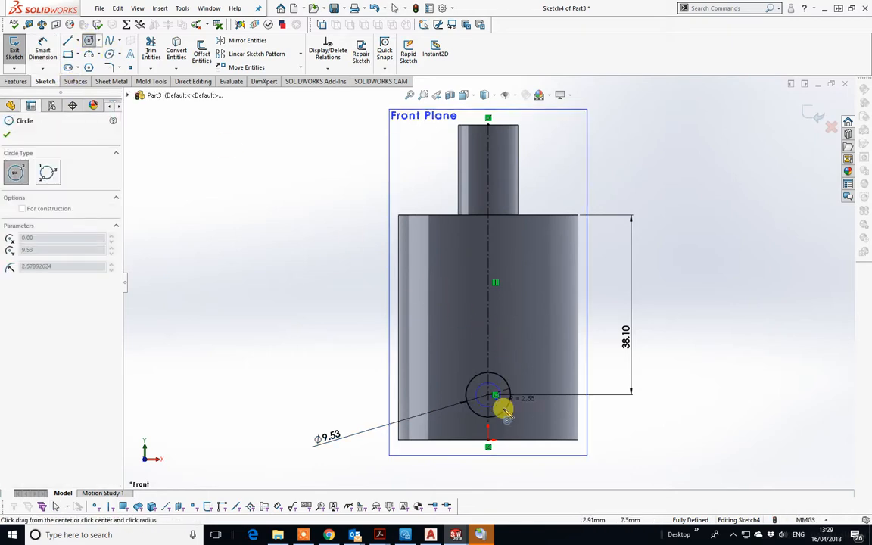
click(494, 441)
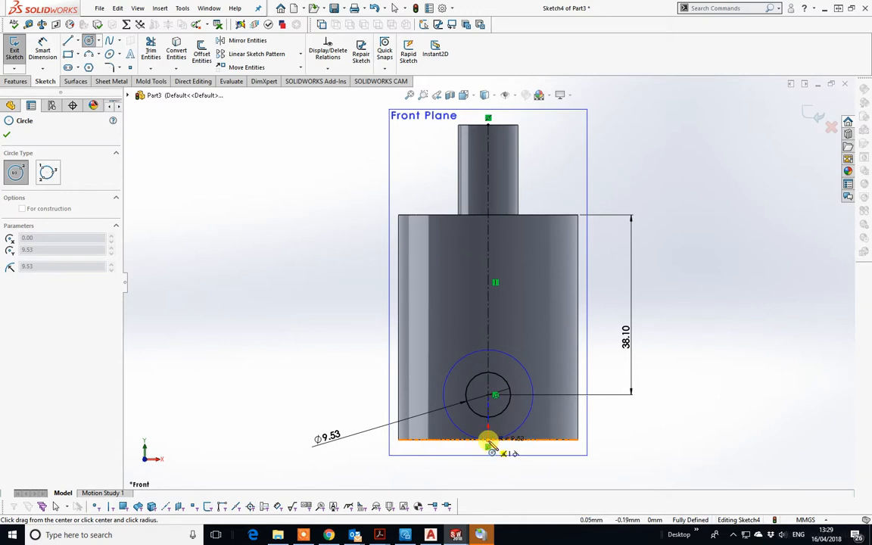
right_click(489, 443)
click(513, 445)
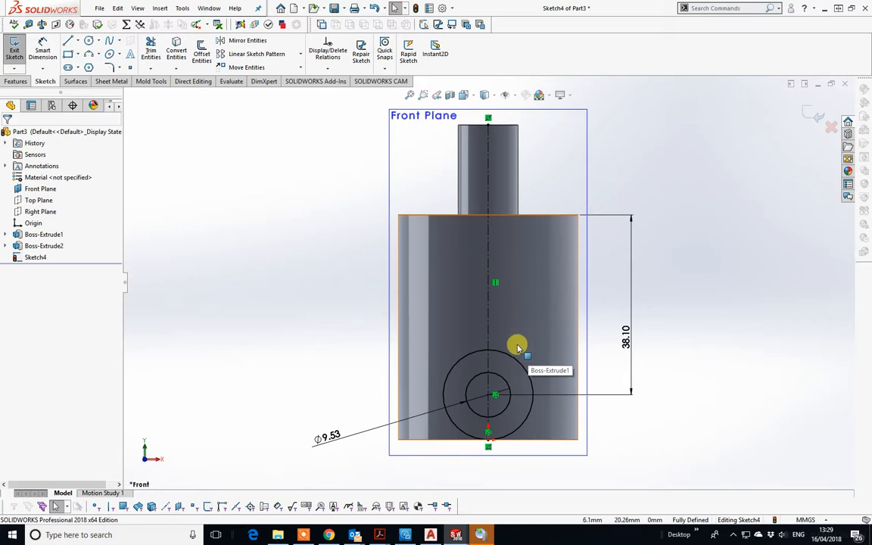
Step: Draw a vertical line about 18.4 mm long upward from the left quadrant of the larger circle, tangent to it
click(68, 41)
click(446, 395)
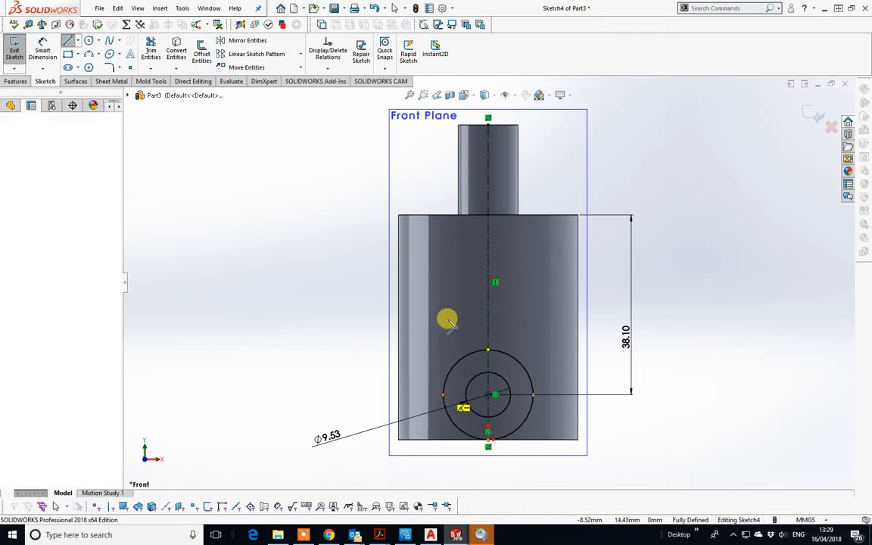
click(446, 307)
right_click(446, 307)
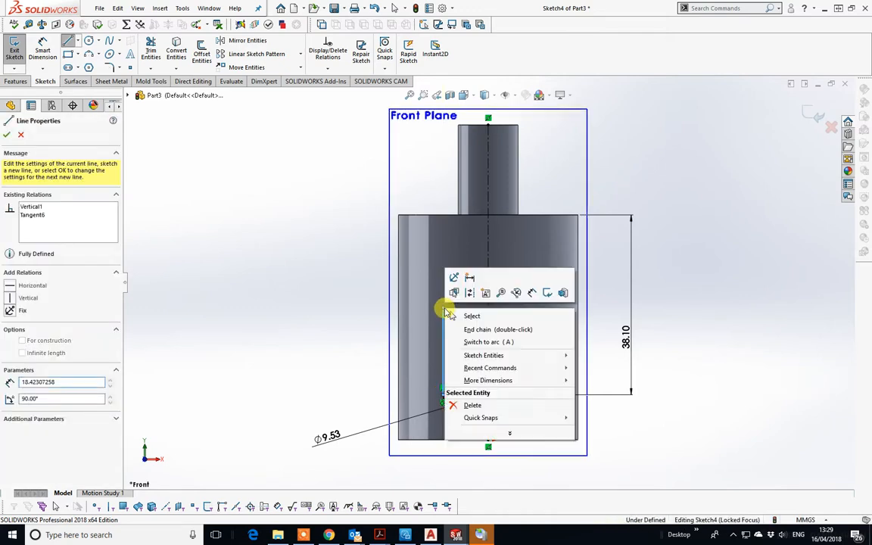
click(471, 315)
right_click(340, 279)
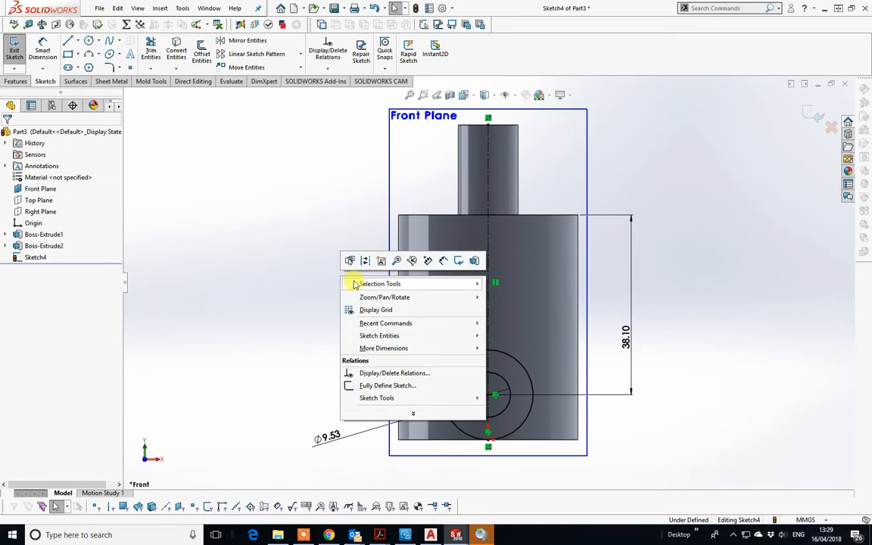
Step: Draw a matching vertical line upward from the right quadrant of the larger circle, ending level with the left line
click(68, 44)
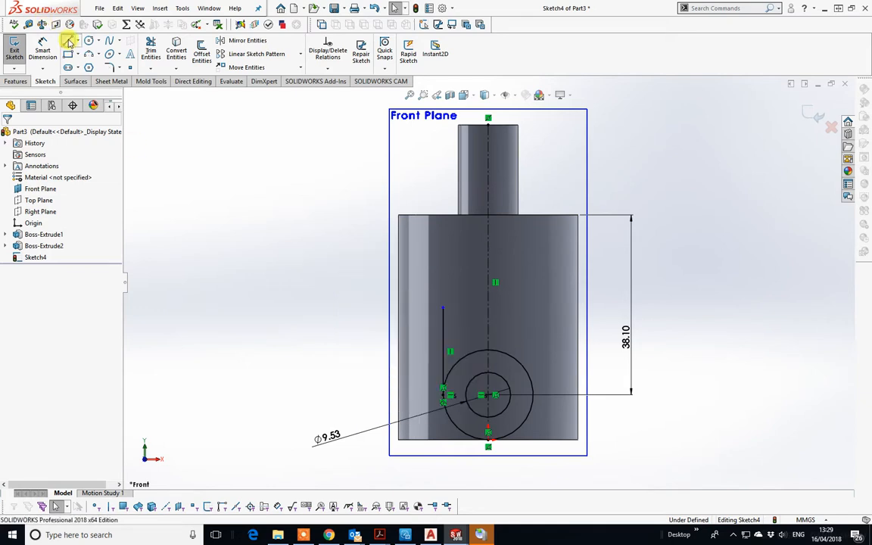
click(534, 394)
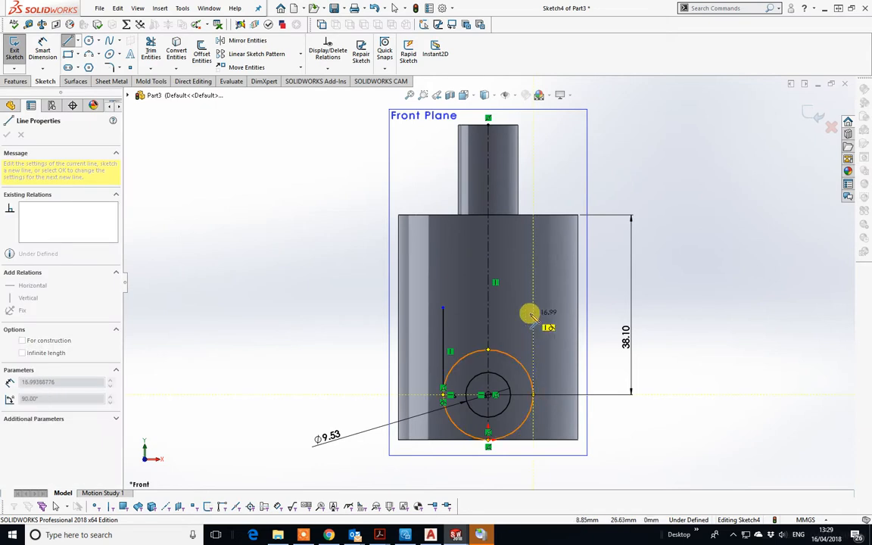
click(533, 311)
right_click(543, 306)
click(559, 312)
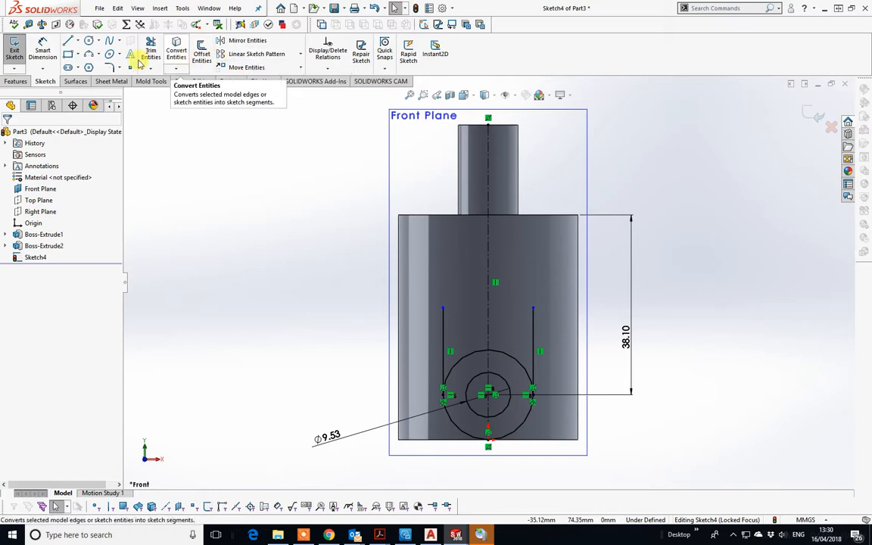
Step: Draw a horizontal centerline about 55.5 mm long across the large cylinder, about 25.4 mm below its top edge
click(77, 41)
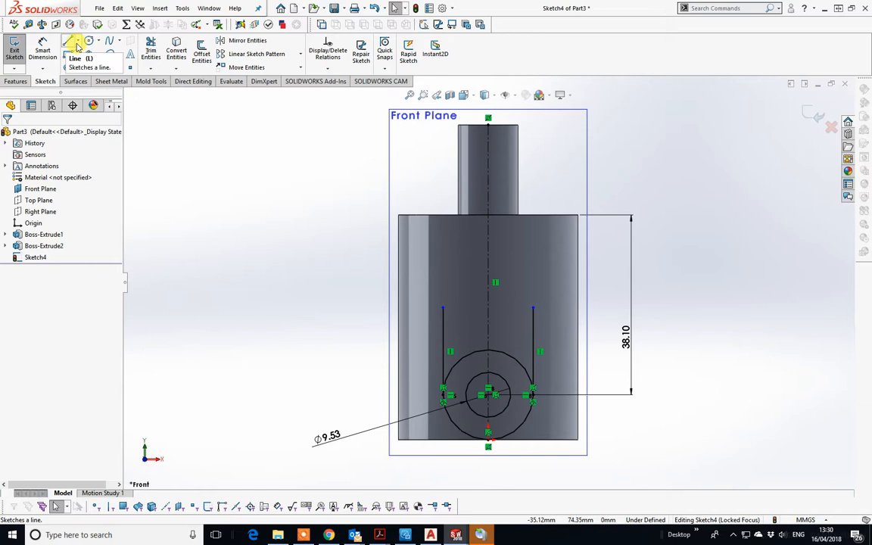
click(80, 66)
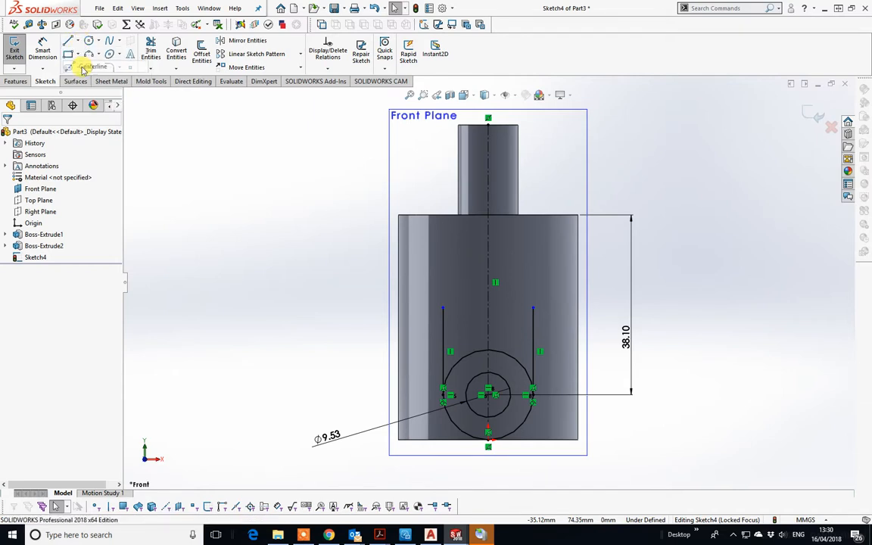
click(345, 335)
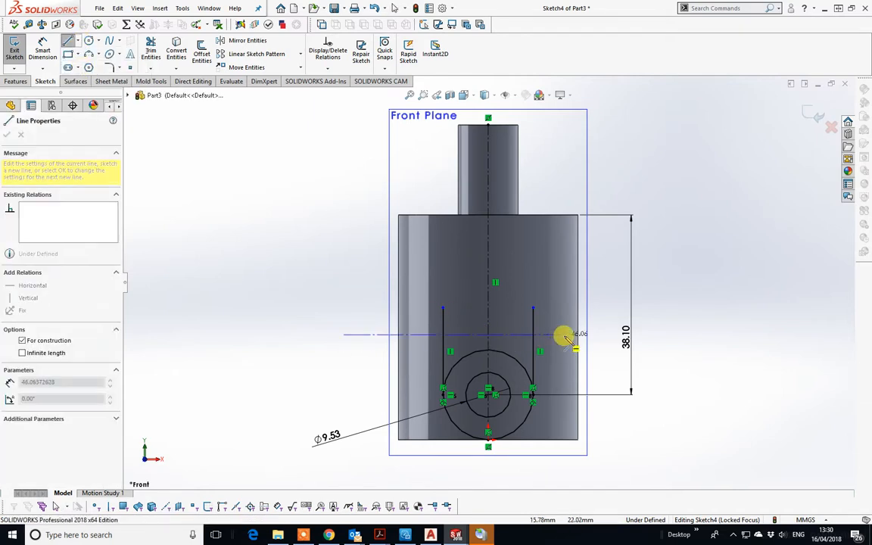
click(606, 334)
right_click(609, 335)
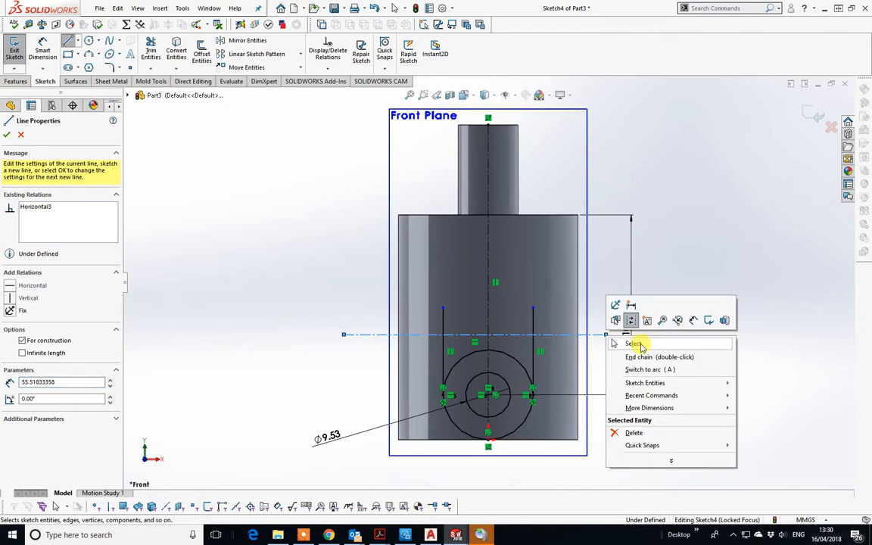
click(630, 343)
Step: Dimension the distance from the large cylinder's top edge to the horizontal centerline to 27.94 mm
click(42, 50)
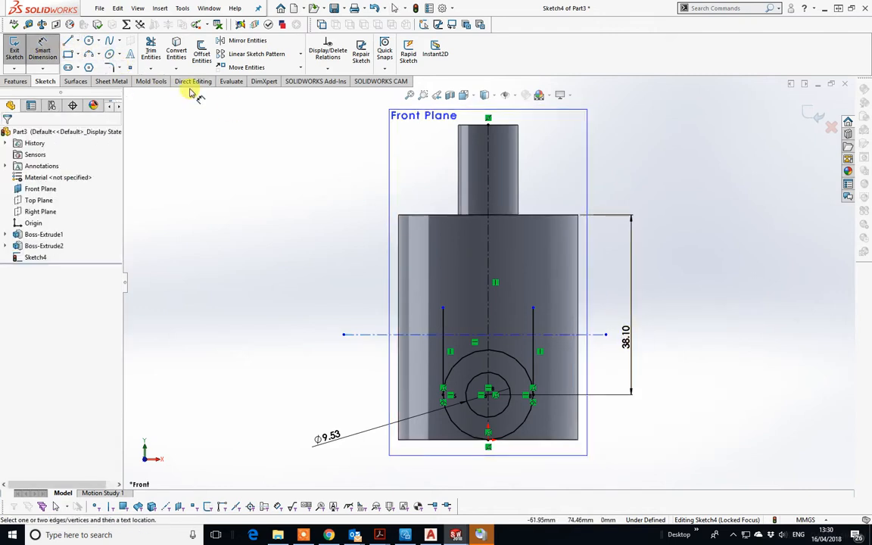
click(424, 219)
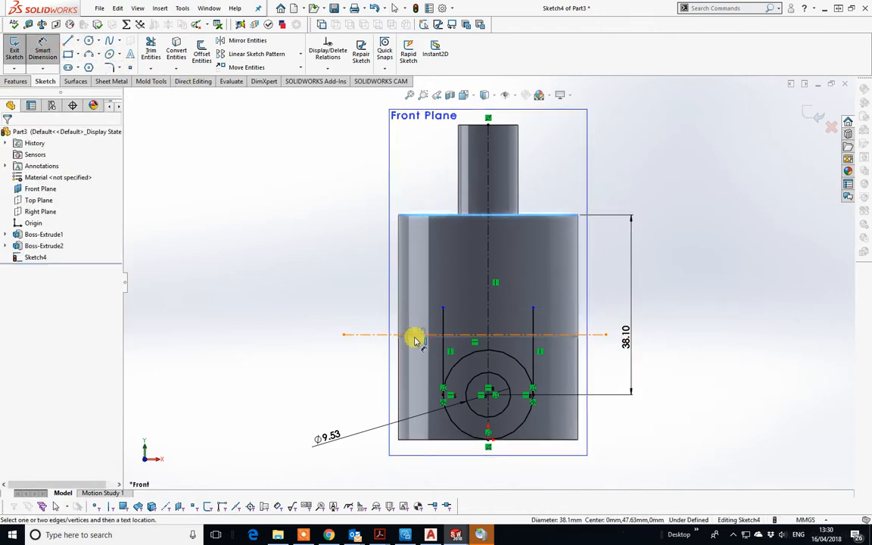
click(415, 335)
click(298, 290)
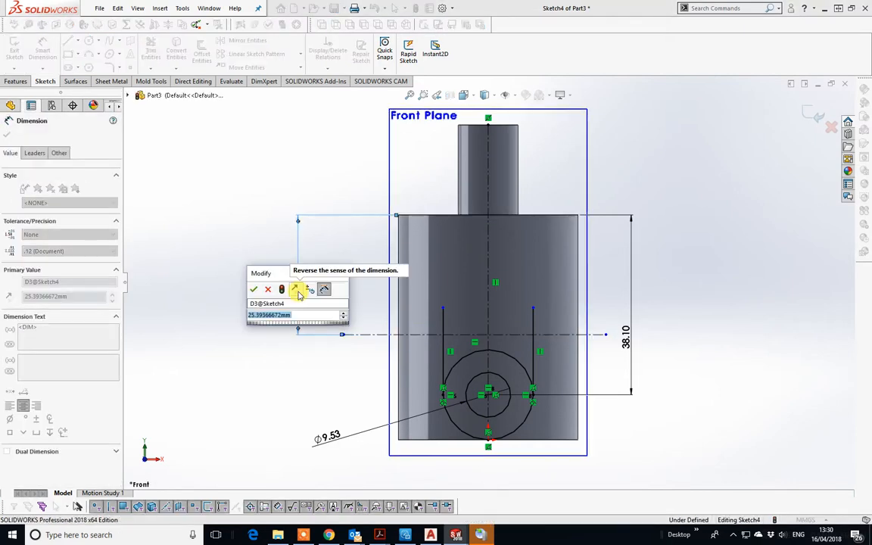
text(2)
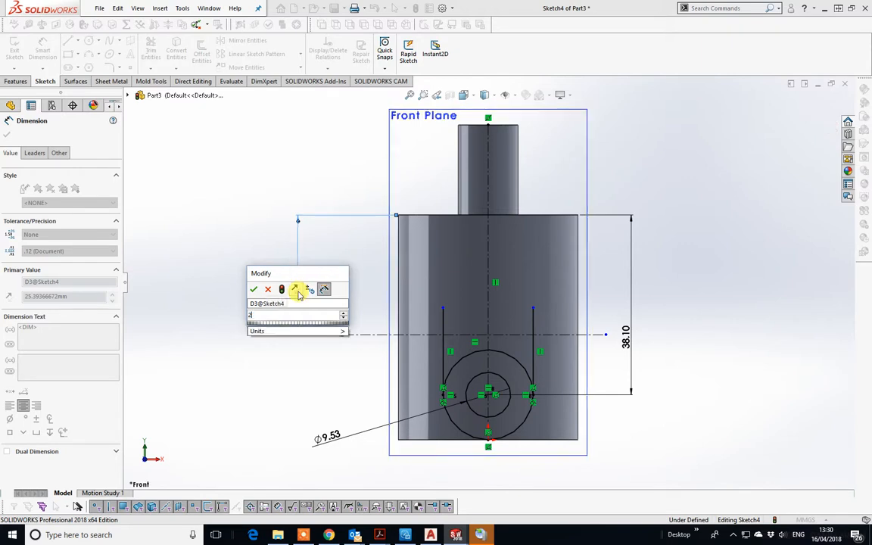
text(7.94)
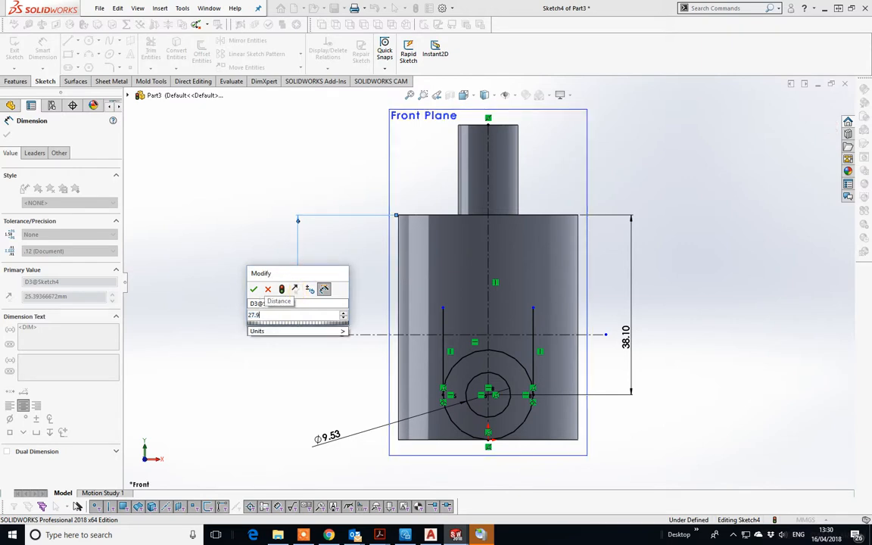
key(Return)
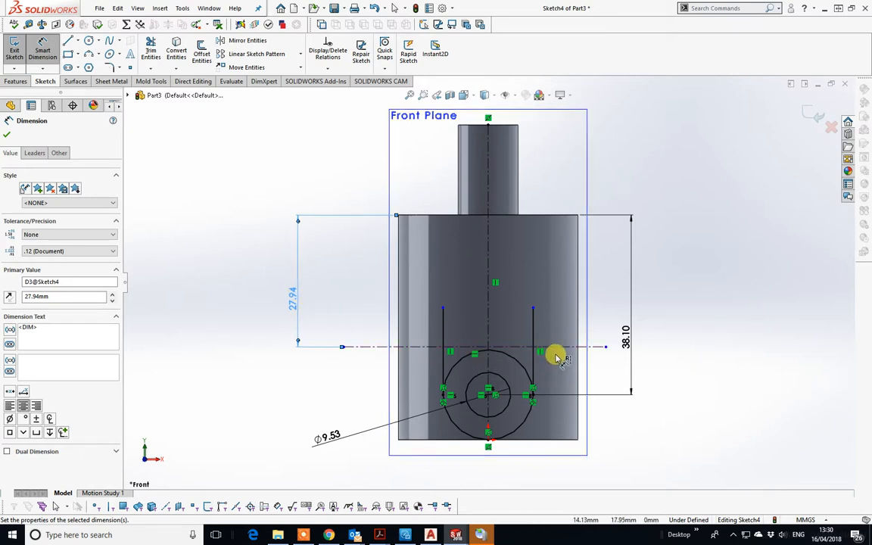
Step: Sketch a circle about 13.8 mm in diameter centred on the horizontal centerline, tangent to the outer side of the right vertical line
click(89, 40)
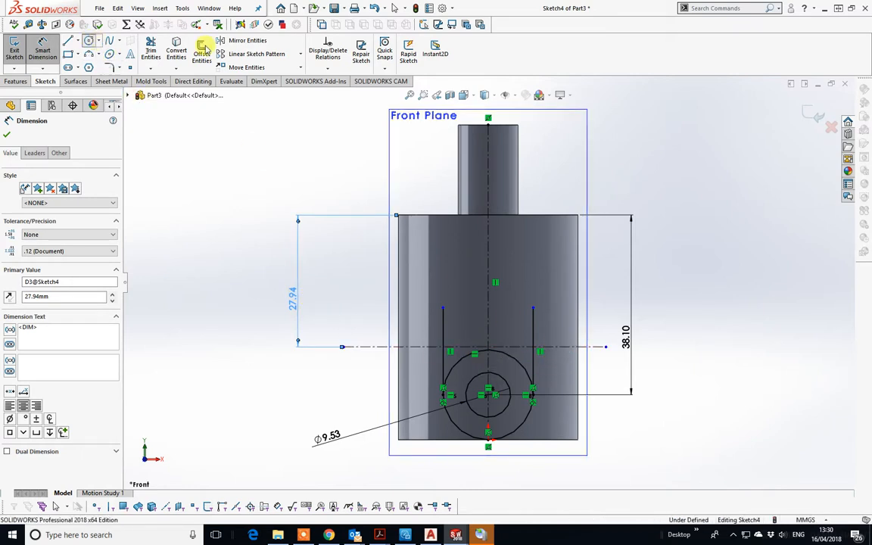
click(567, 348)
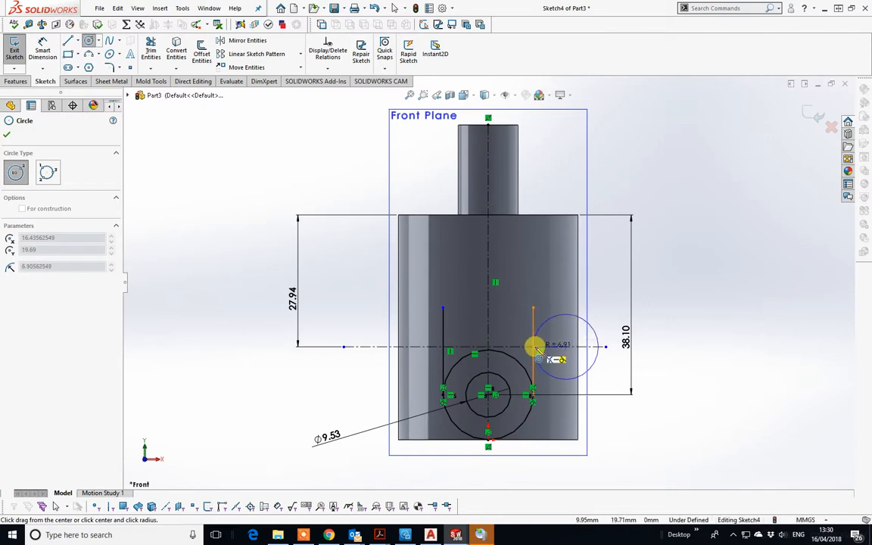
click(534, 348)
right_click(536, 347)
click(564, 356)
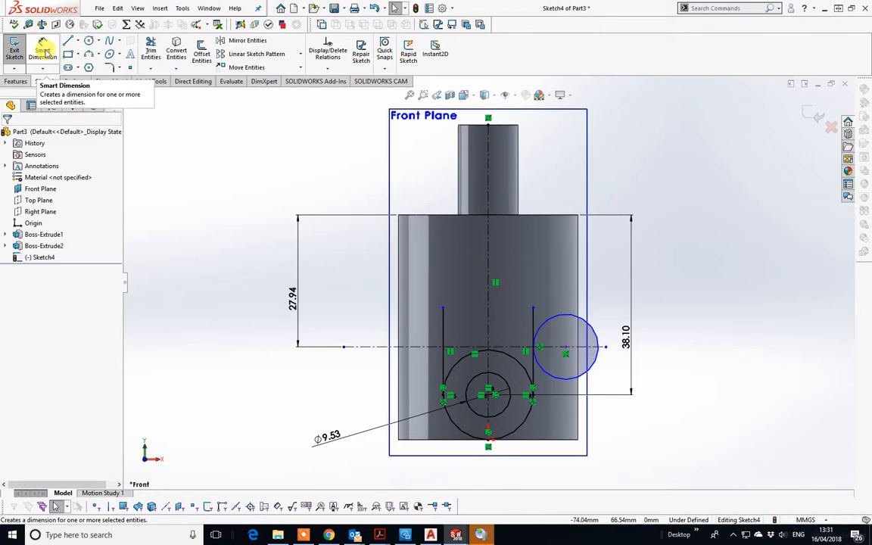
Step: Dimension the diameter of the circle tangent to the right vertical line to 9.53*2 mm
click(43, 52)
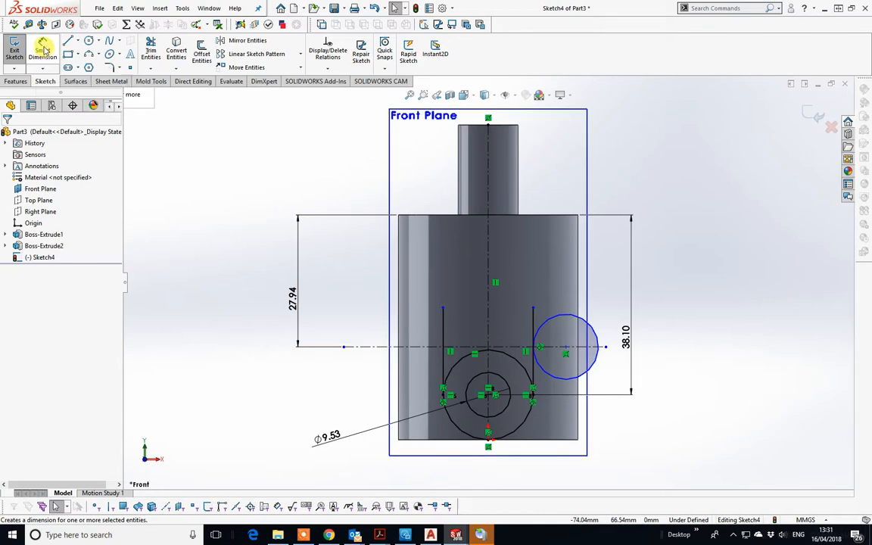
click(597, 370)
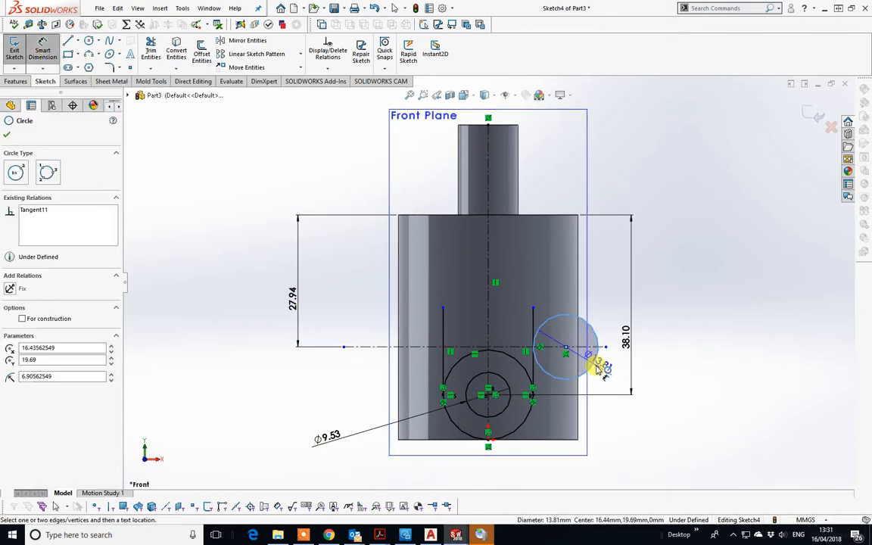
click(670, 407)
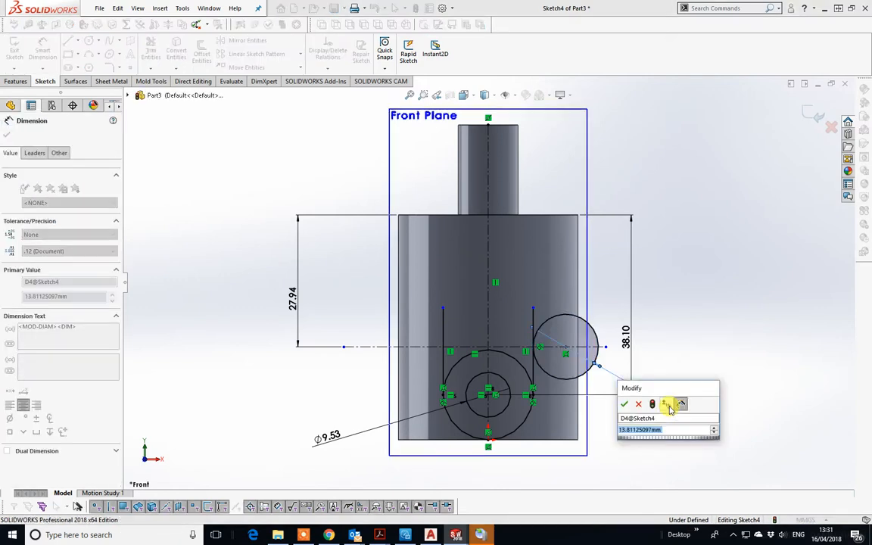
text(9.53*2)
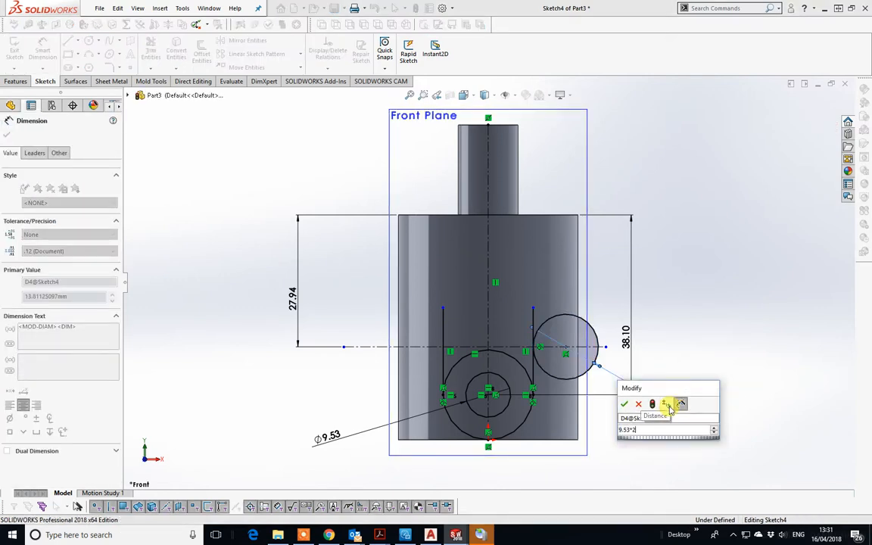
key(Return)
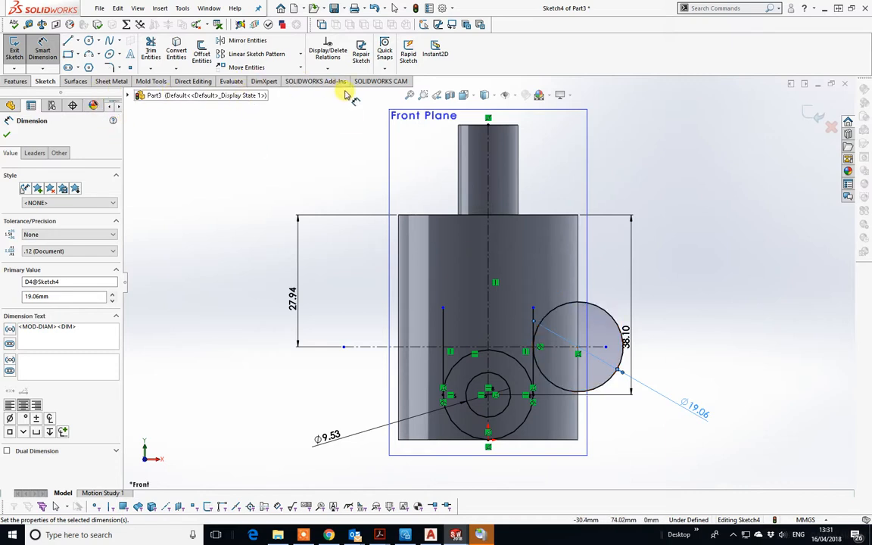
Step: Mirror the 19.06 mm circle about the vertical centerline
click(261, 41)
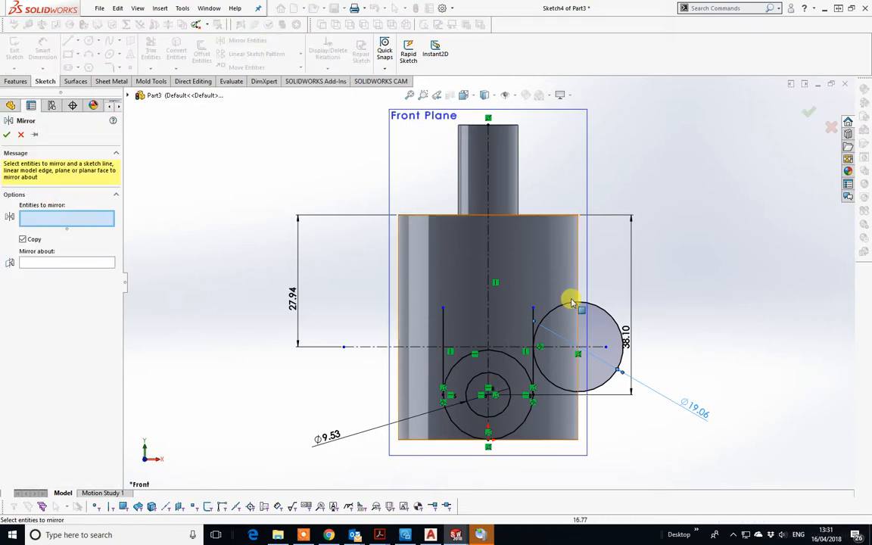
click(604, 314)
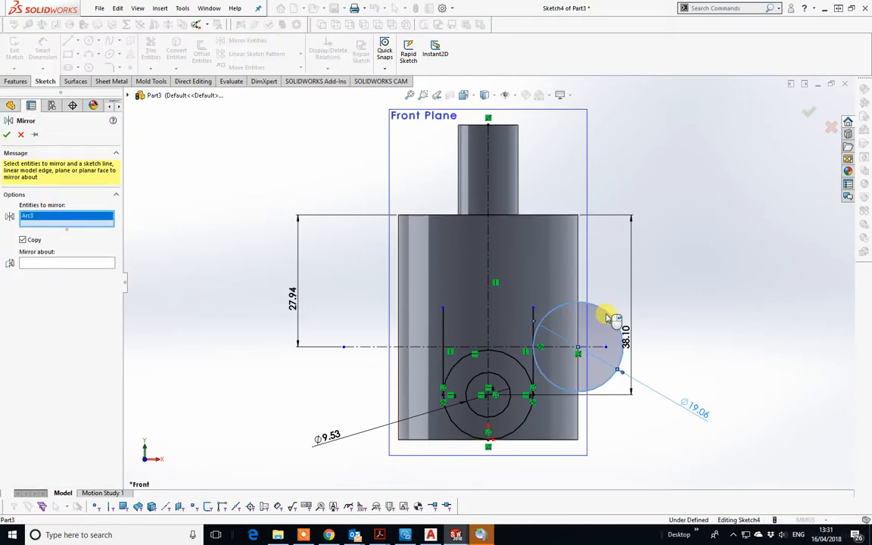
click(70, 262)
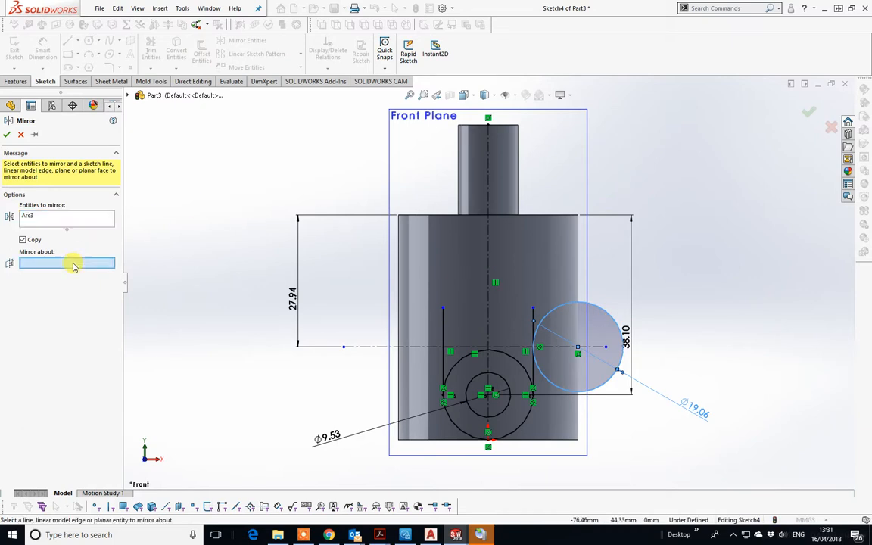
click(490, 258)
right_click(490, 258)
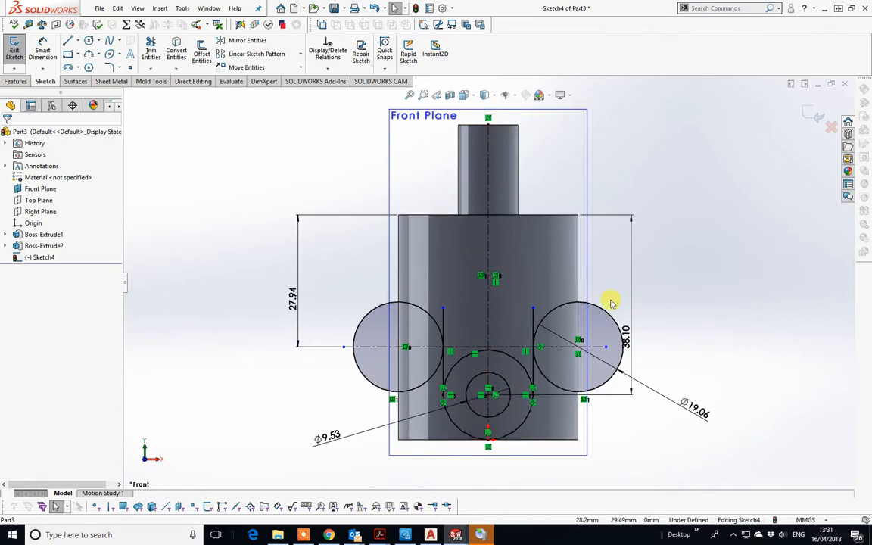
Step: Trim both vertical lines above the horizontal centerline and the upper half of the larger concentric circle
click(151, 47)
drag(423, 301, 447, 321)
drag(545, 299, 526, 316)
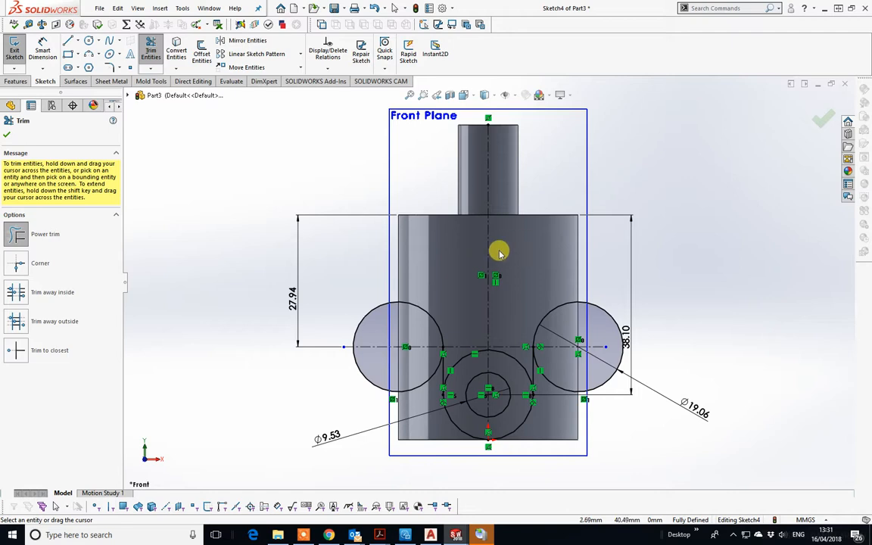
mouse_move(510, 368)
mouse_down()
mouse_move(522, 361)
mouse_move(460, 362)
mouse_up()
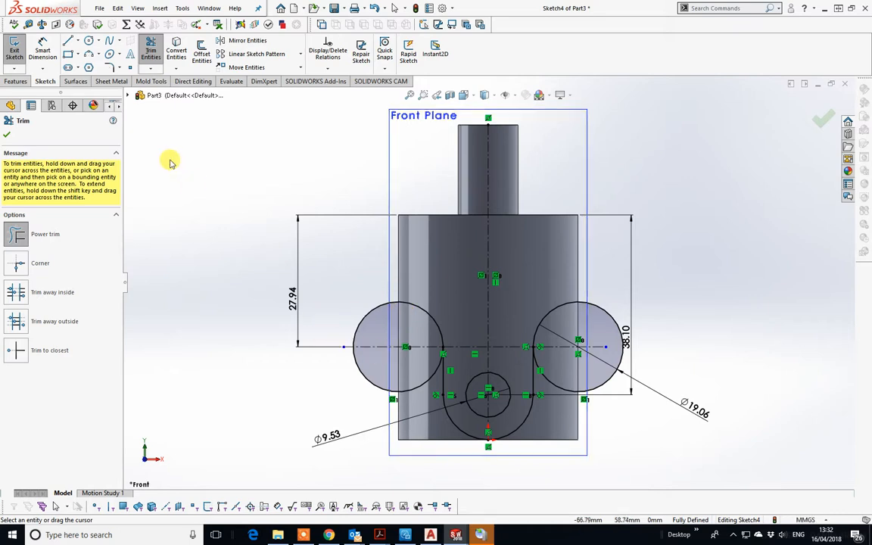
Step: Draw a vertical line about 29 mm long downward from the outermost point of the left side circle
click(67, 42)
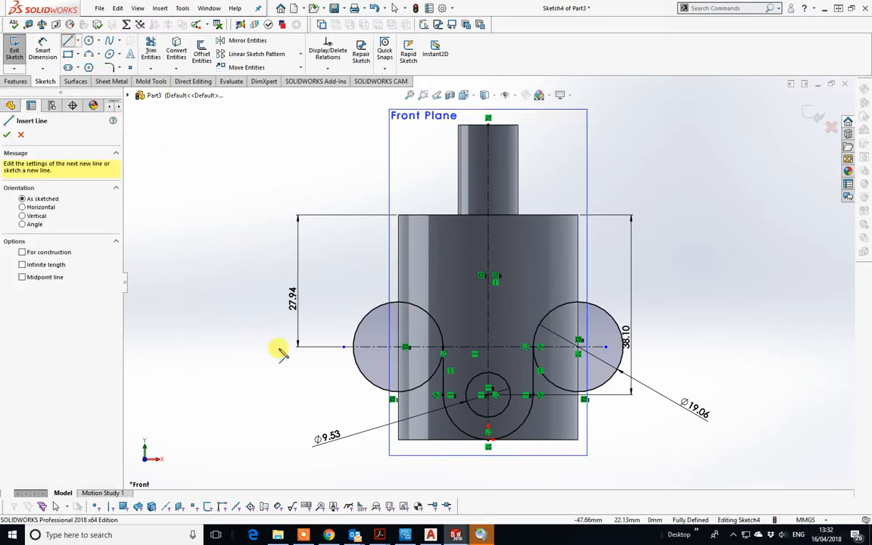
click(354, 348)
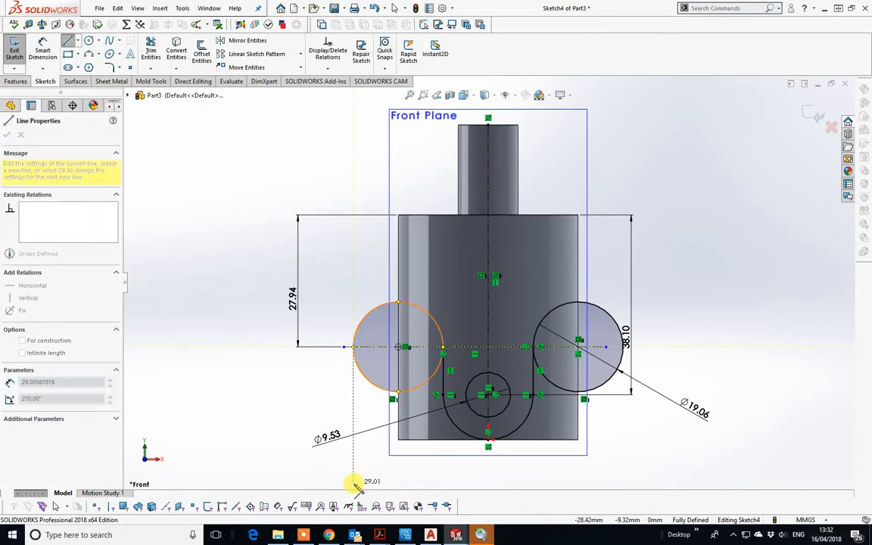
click(353, 483)
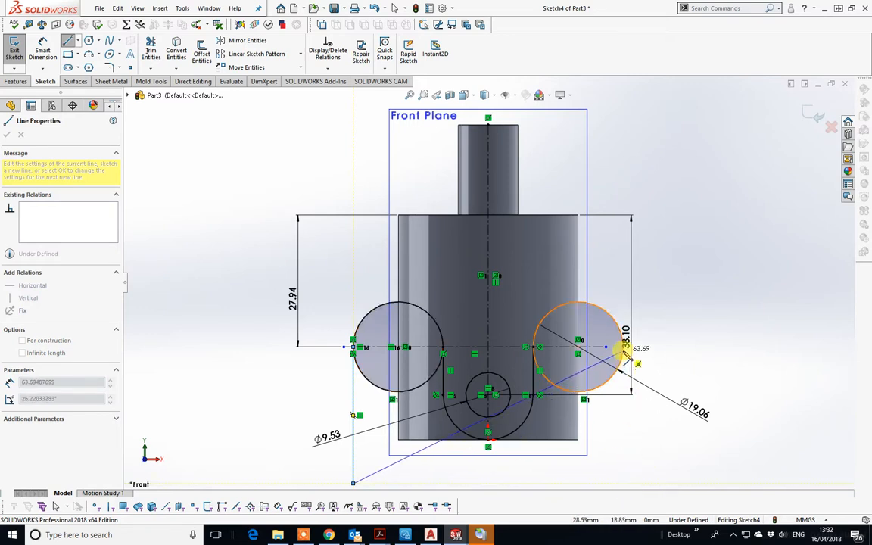
Step: Try a horizontal line about 57.2 mm long from the left vertical line's lower end, tangent to the side circle, and undo it
click(623, 483)
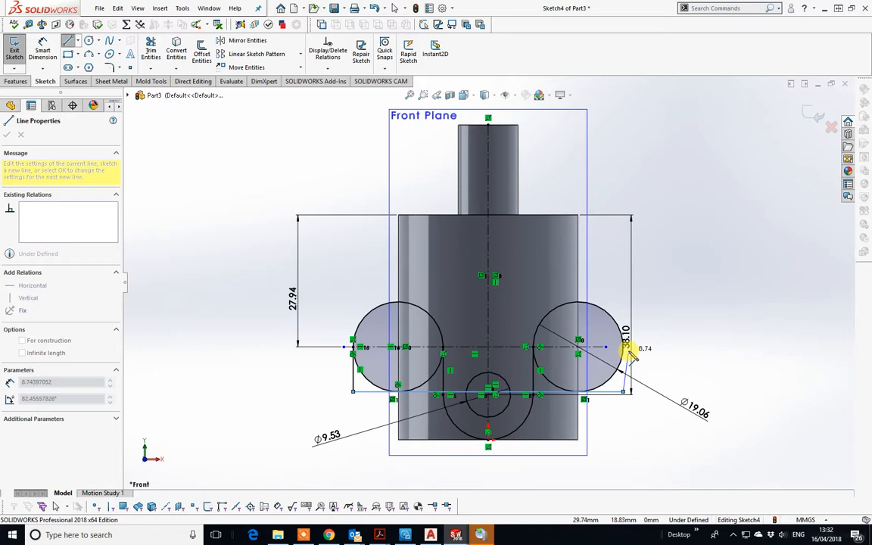
key(Escape)
click(522, 391)
drag(353, 391, 356, 451)
click(356, 276)
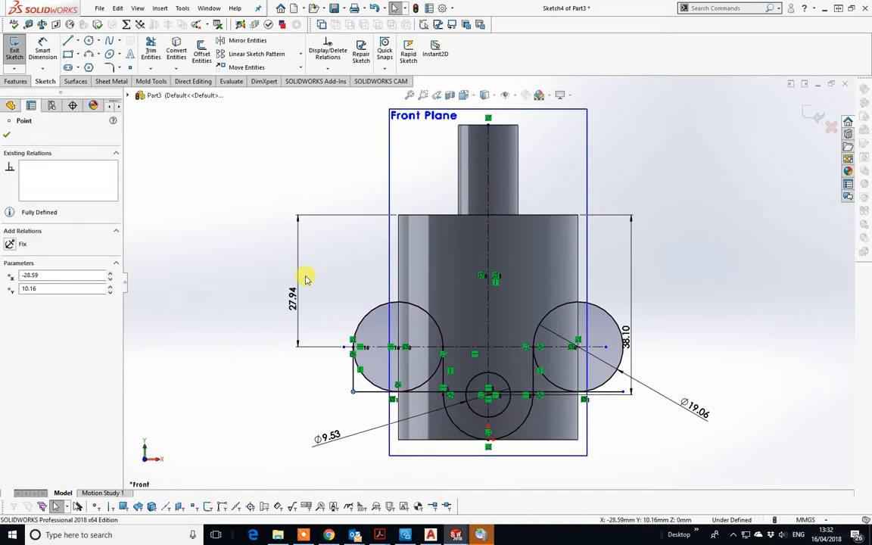
click(189, 311)
key(ctrl+z)
key(ctrl+z)
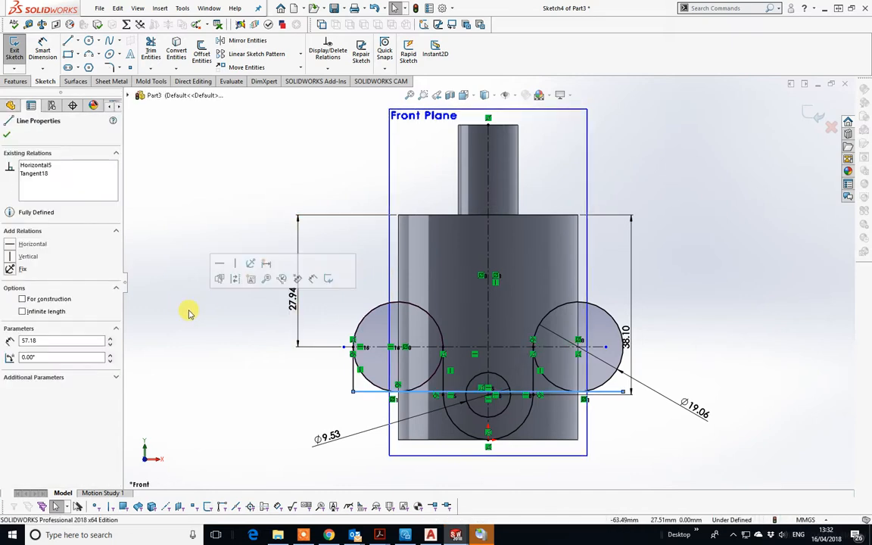
Step: Draw a horizontal line about 56.6 mm long to the right from the lower end of the left outer vertical line
click(148, 142)
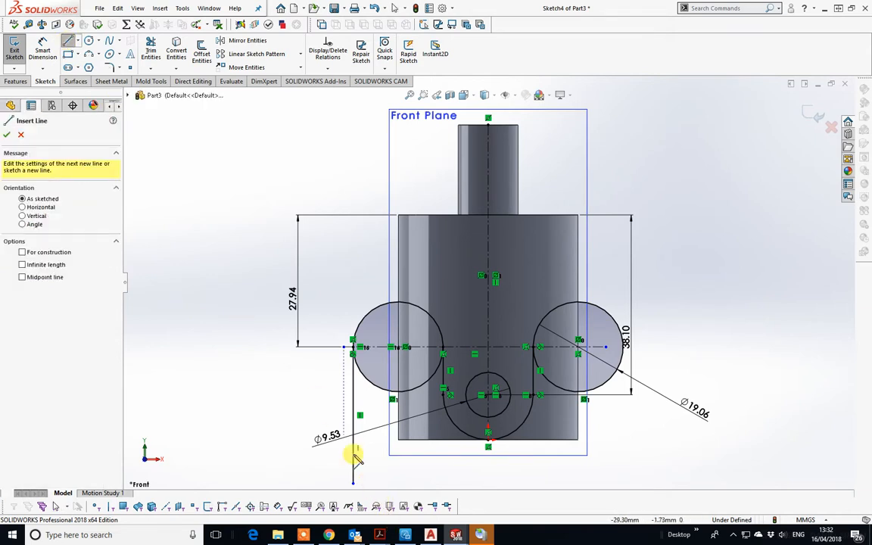
click(353, 483)
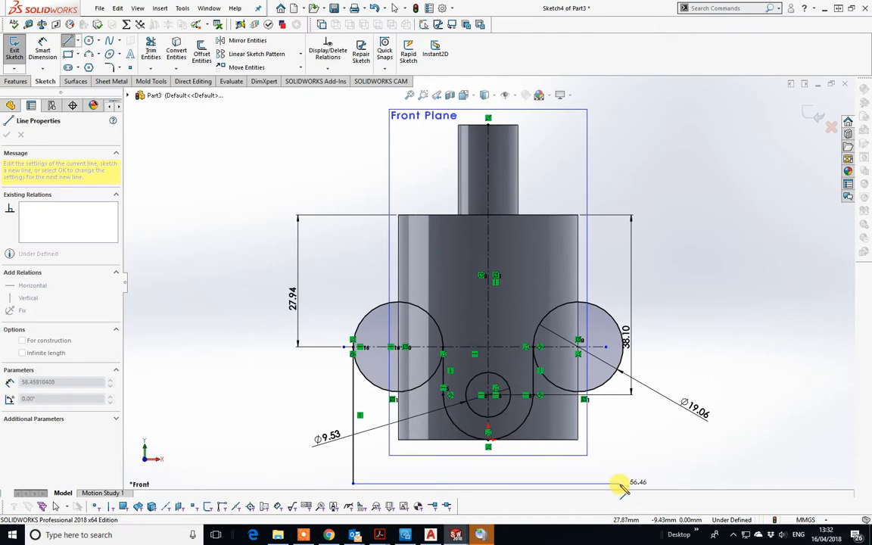
click(620, 484)
right_click(619, 485)
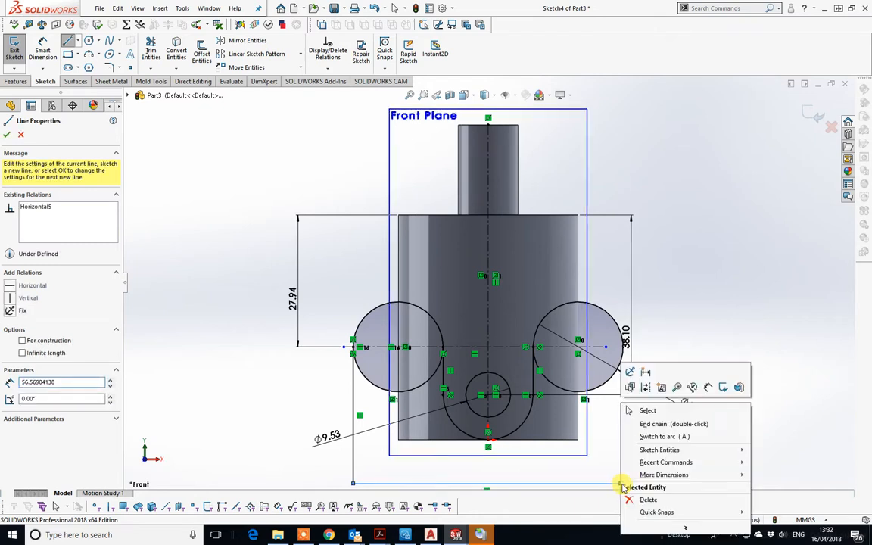
click(649, 411)
Step: Draw a vertical line about 31.1 mm long downward from the outermost point of the right side circle, past the horizontal base line
right_click(652, 436)
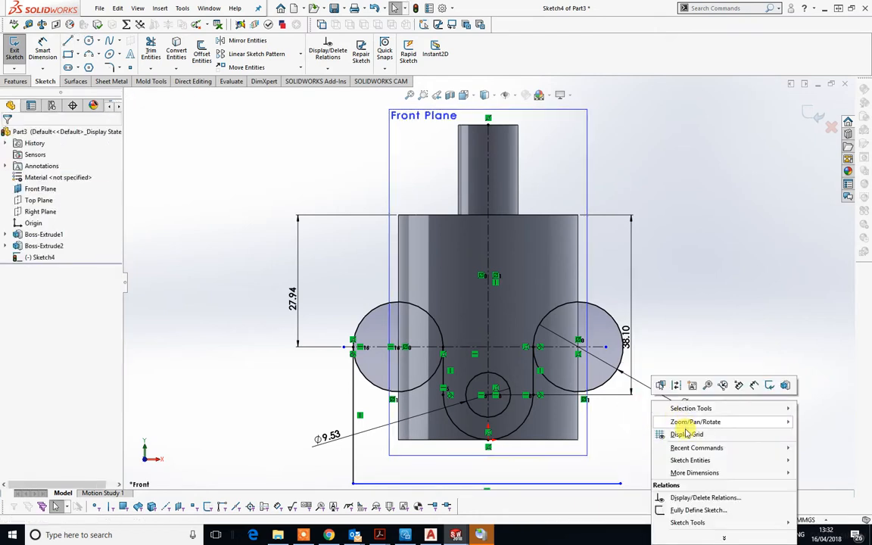
mouse_move(686, 447)
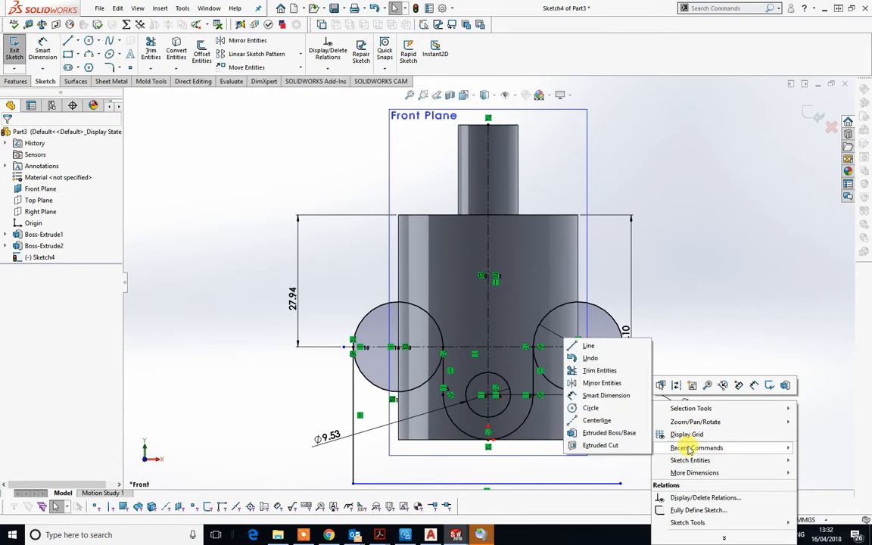
click(589, 346)
click(624, 348)
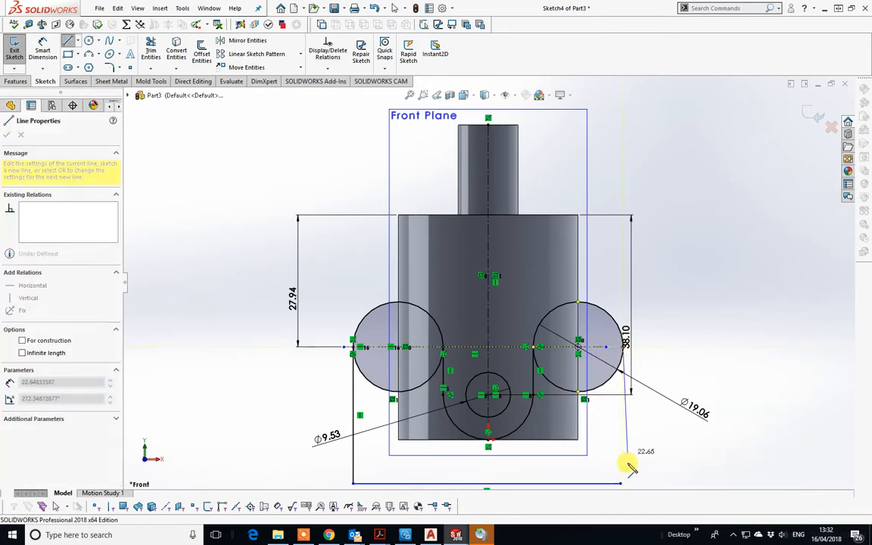
scroll(621, 478, down, 2)
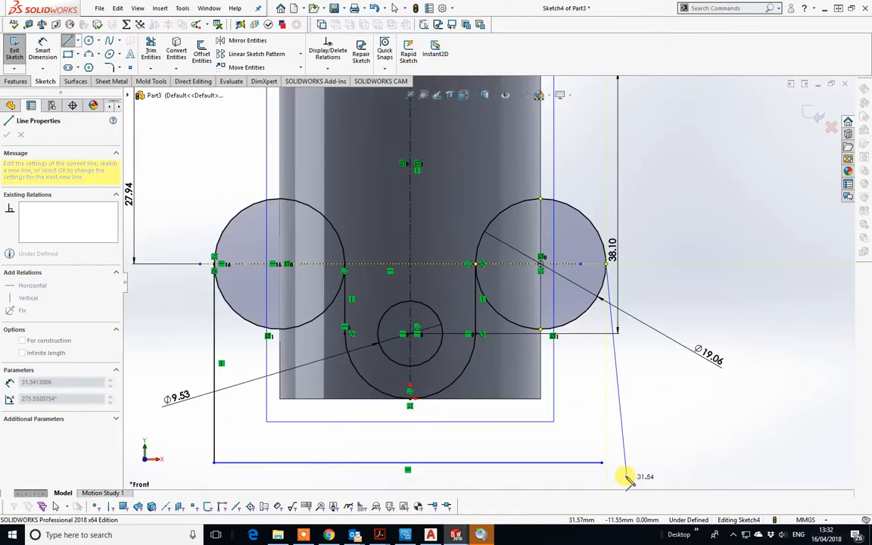
click(606, 472)
right_click(609, 479)
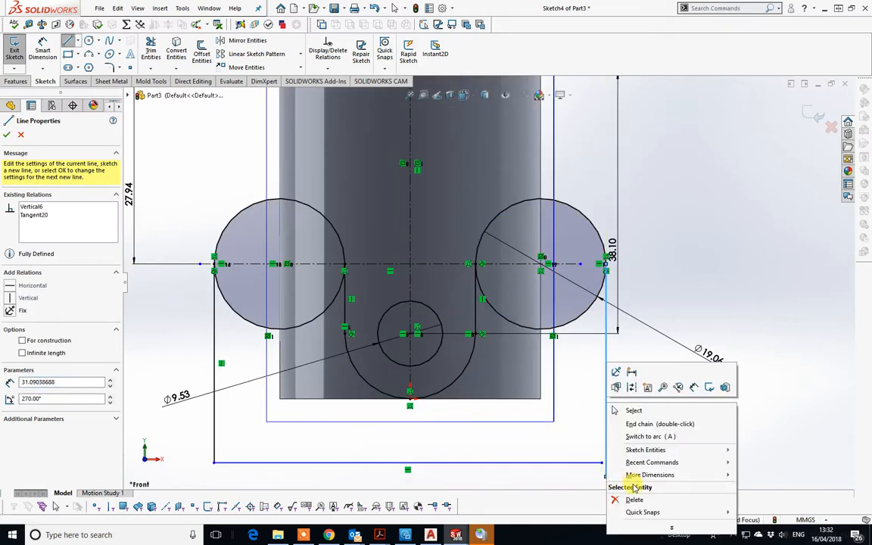
click(638, 415)
key(Escape)
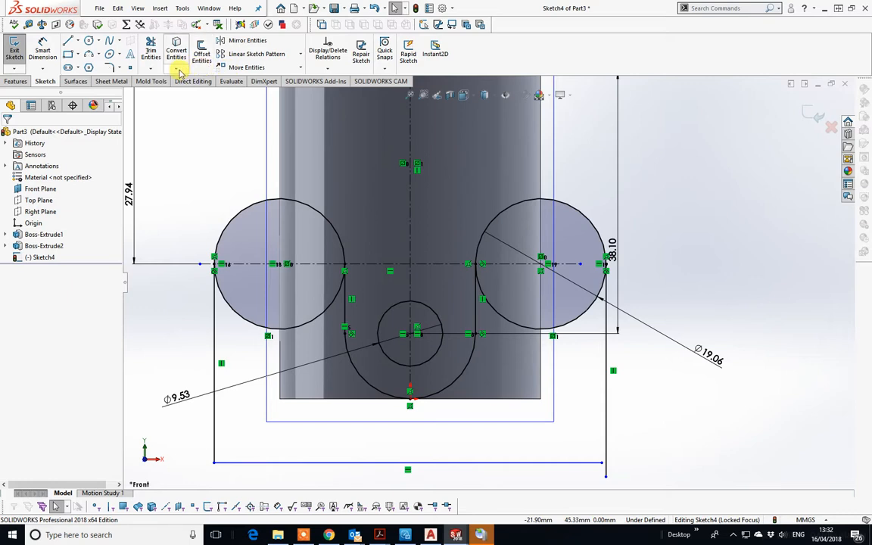
Step: Extend the horizontal base line to meet the right outer vertical line
click(150, 69)
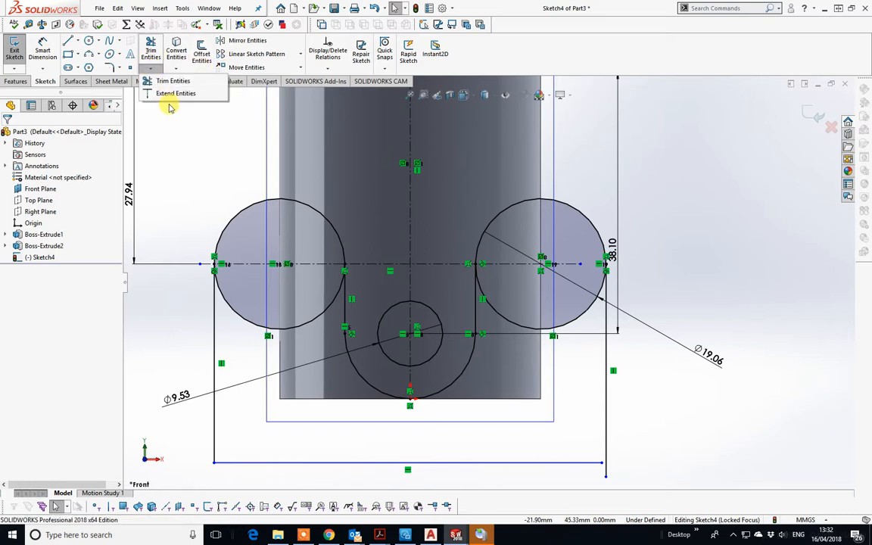
click(169, 82)
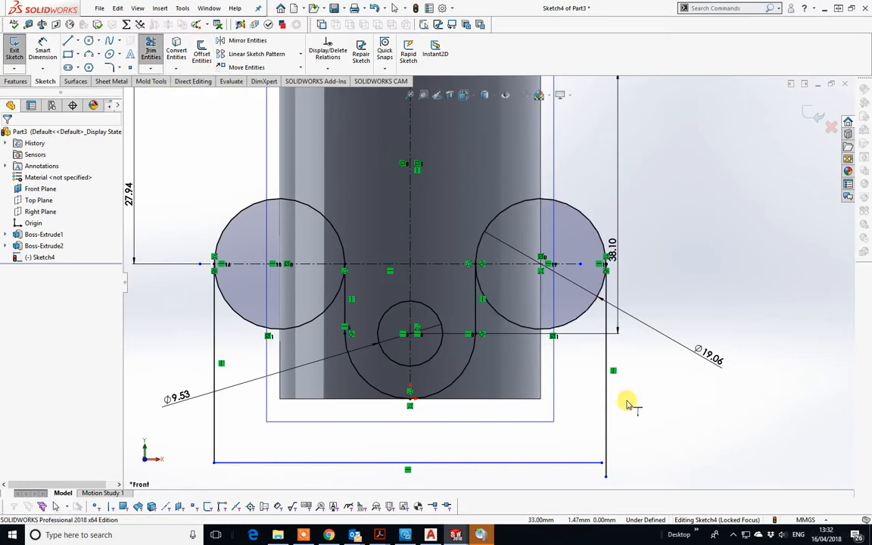
click(593, 463)
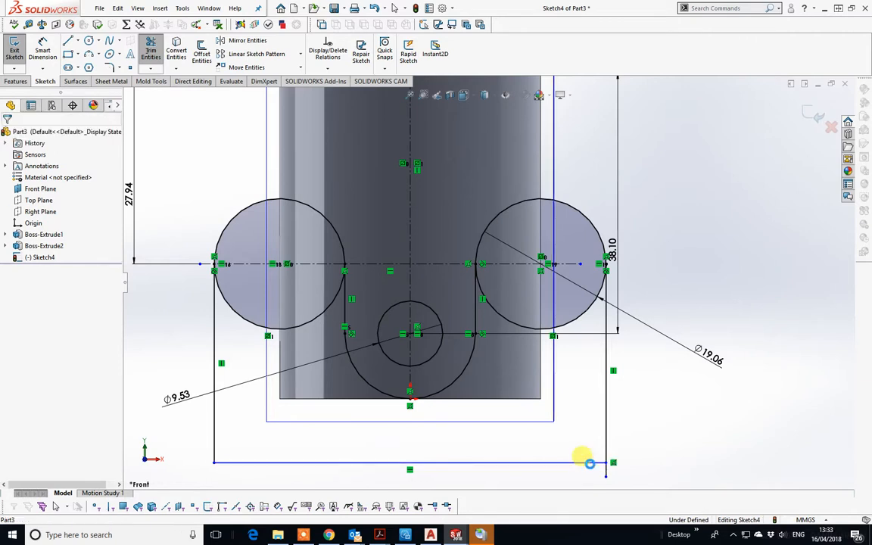
right_click(590, 463)
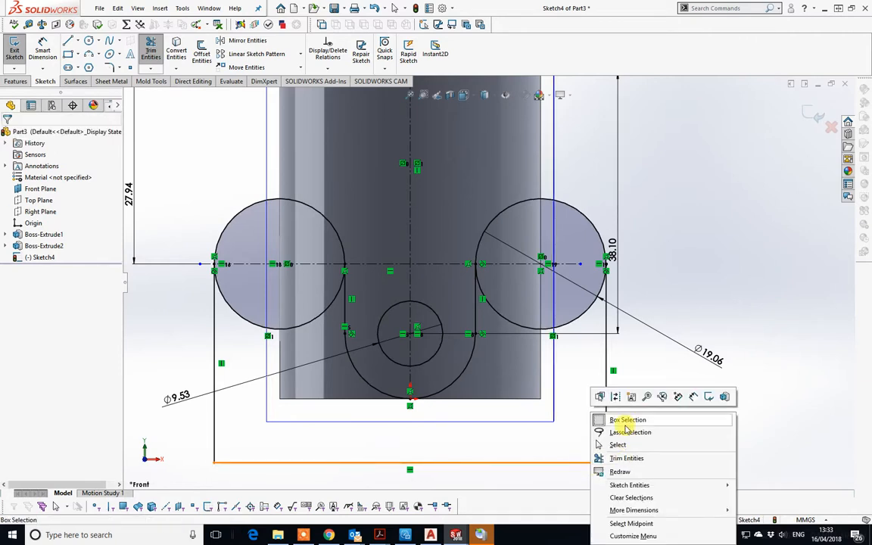
click(636, 445)
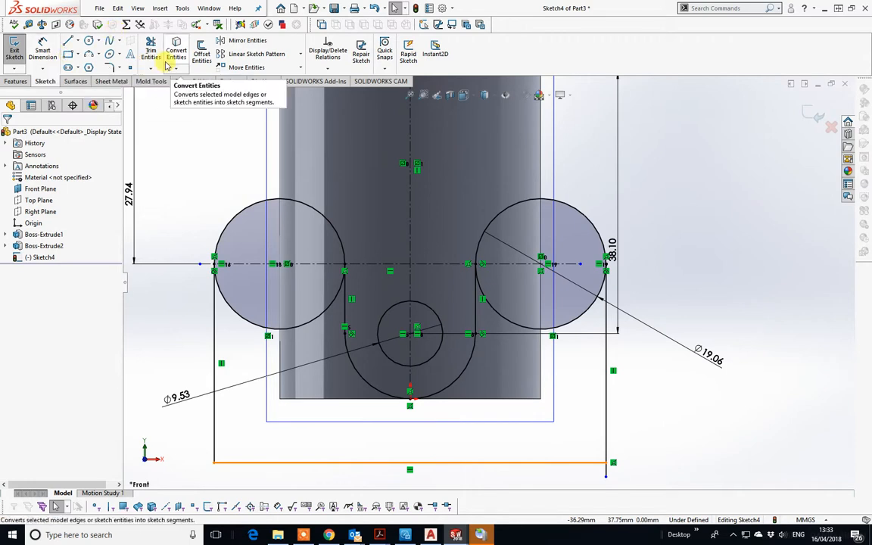
Step: Trim the right vertical line's overhang below the base line and the lower halves of both side circles
click(151, 49)
mouse_move(654, 477)
mouse_down()
mouse_move(497, 467)
mouse_move(415, 399)
mouse_move(487, 374)
mouse_move(474, 189)
mouse_move(469, 206)
mouse_move(594, 430)
mouse_move(467, 247)
mouse_move(438, 269)
mouse_move(496, 454)
mouse_move(490, 466)
mouse_up()
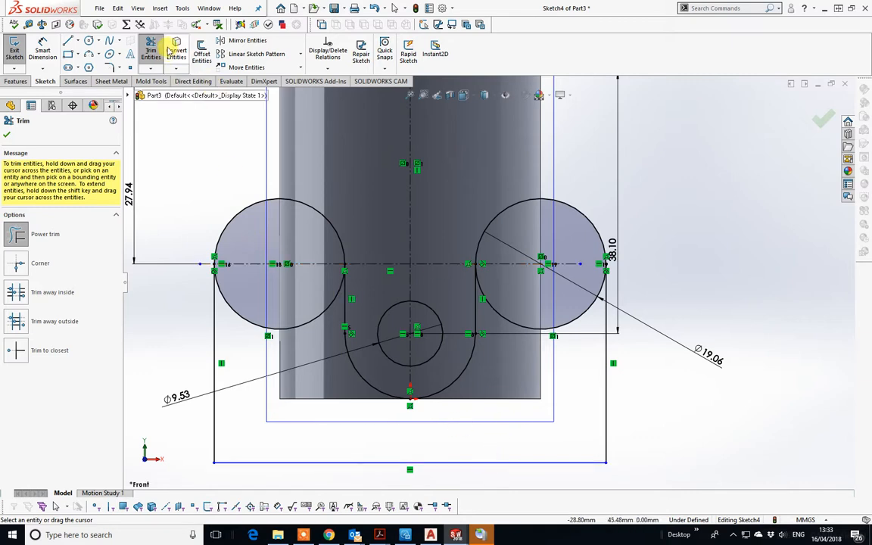
mouse_move(229, 336)
mouse_down()
mouse_move(243, 301)
mouse_move(415, 399)
mouse_move(483, 331)
mouse_move(581, 337)
mouse_move(578, 306)
mouse_up()
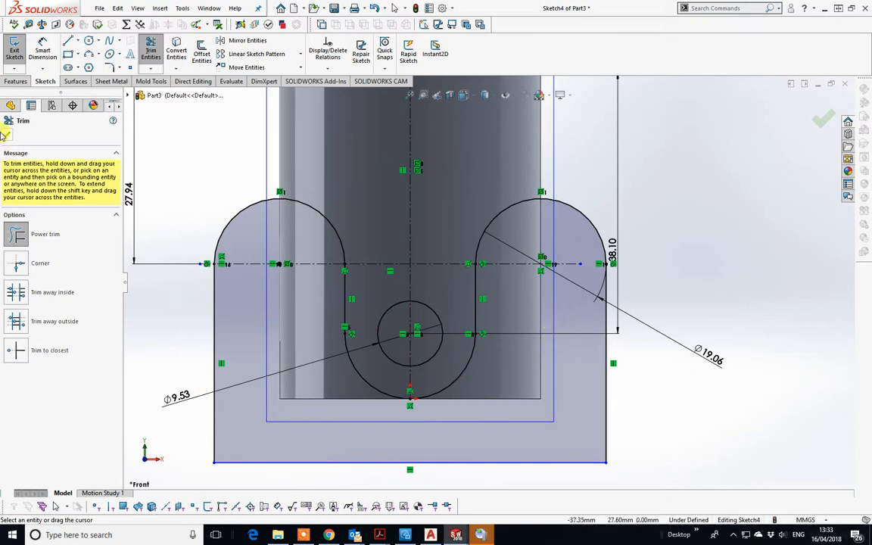
Step: Cut-extrude the closed profile and central hole blind 19.05 mm in both directions from the sketch plane
click(16, 81)
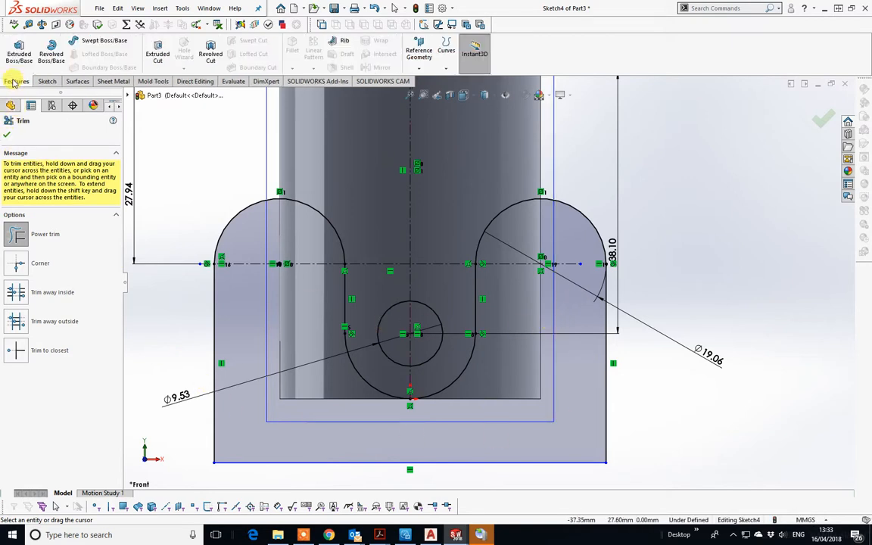
click(156, 53)
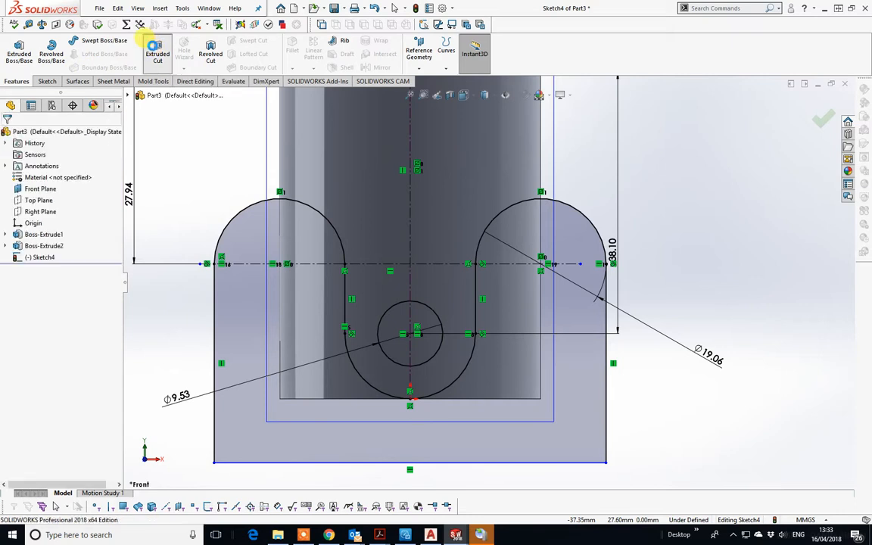
scroll(470, 284, up, 3)
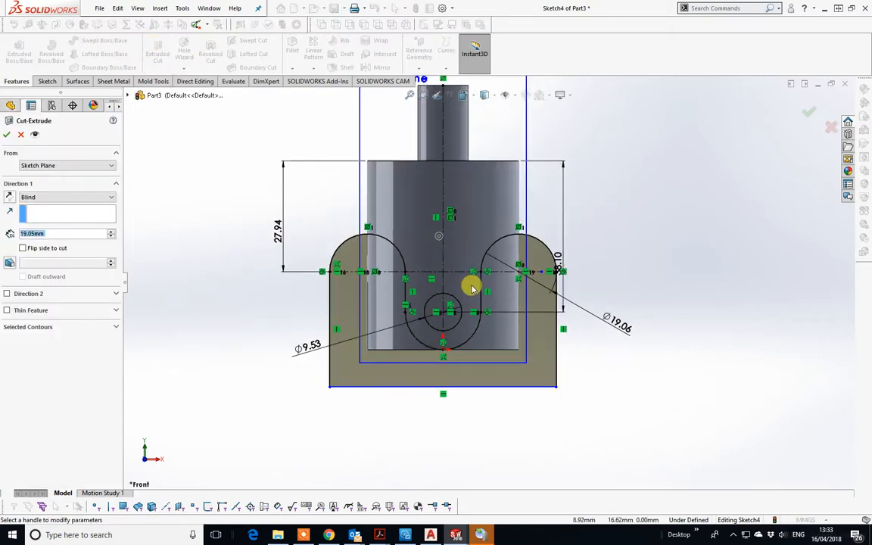
middle_drag(461, 281, 581, 325)
middle_drag(583, 345, 574, 371)
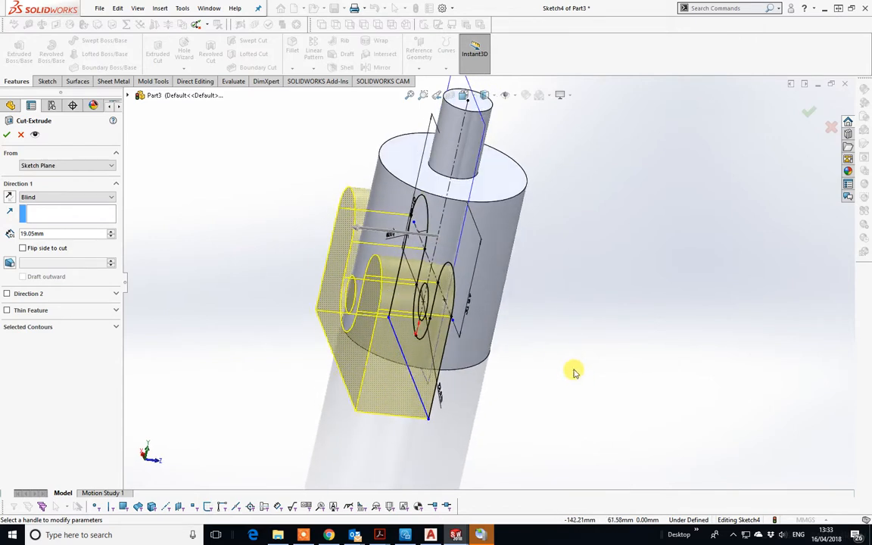
click(7, 293)
mouse_move(540, 352)
middle_down()
mouse_move(522, 334)
mouse_move(546, 331)
mouse_move(544, 319)
mouse_move(532, 328)
middle_up()
click(7, 134)
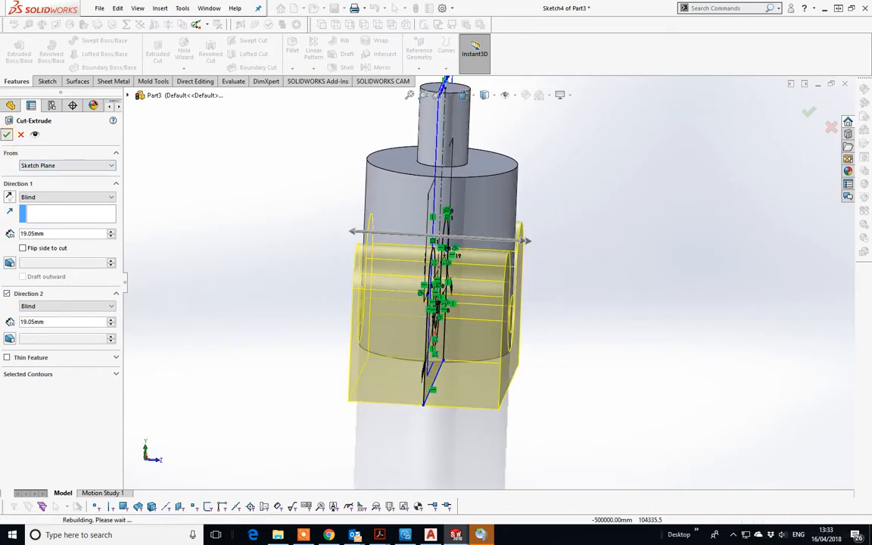
Step: Orbit the cut part and orient it to the Back view
mouse_move(356, 288)
middle_down()
mouse_move(499, 298)
mouse_move(481, 316)
middle_up()
key(space)
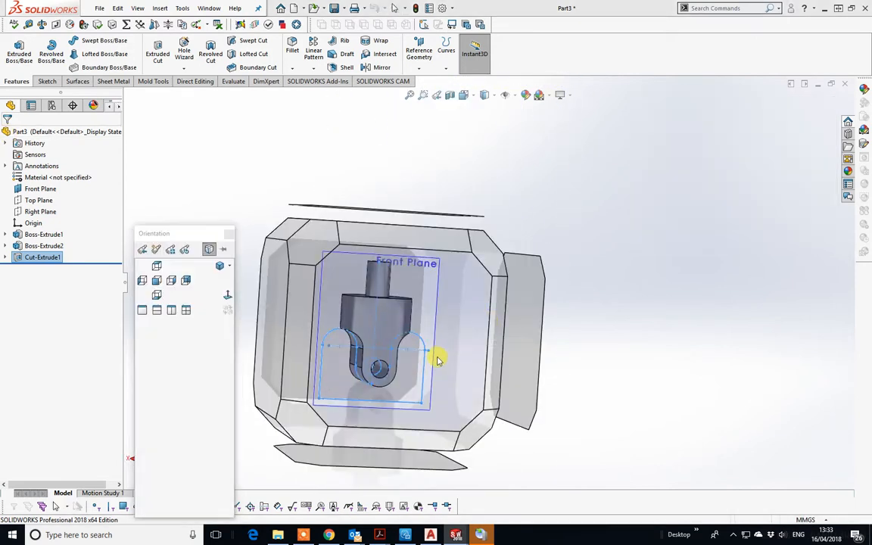
click(438, 356)
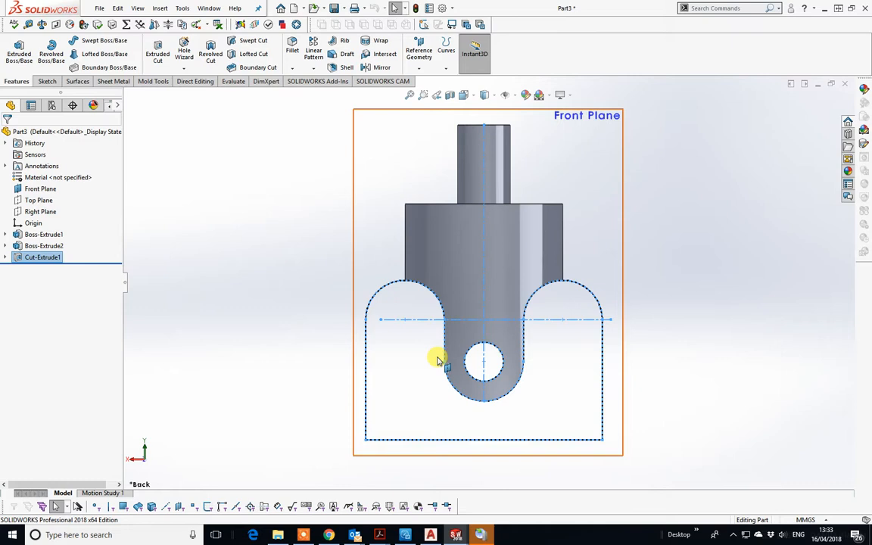
Step: Orient the part to the Left view and make the Right Plane visible
click(698, 294)
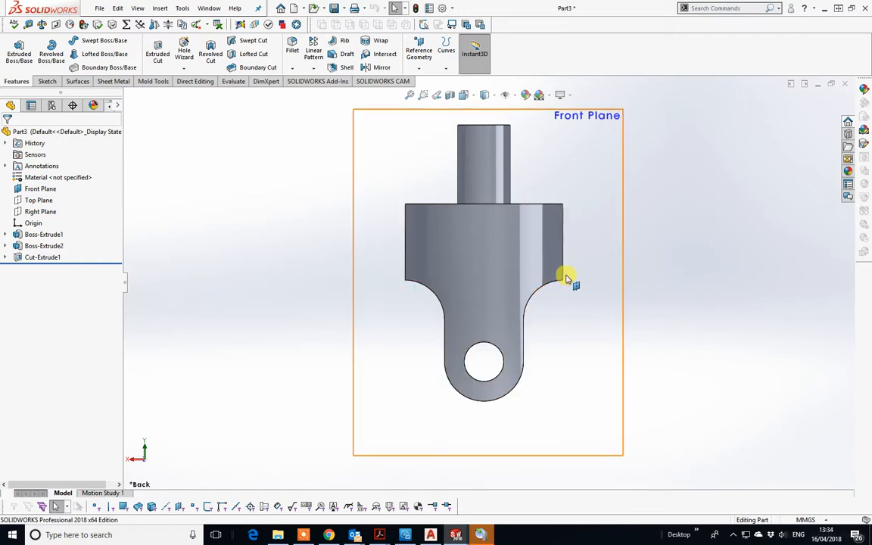
key(space)
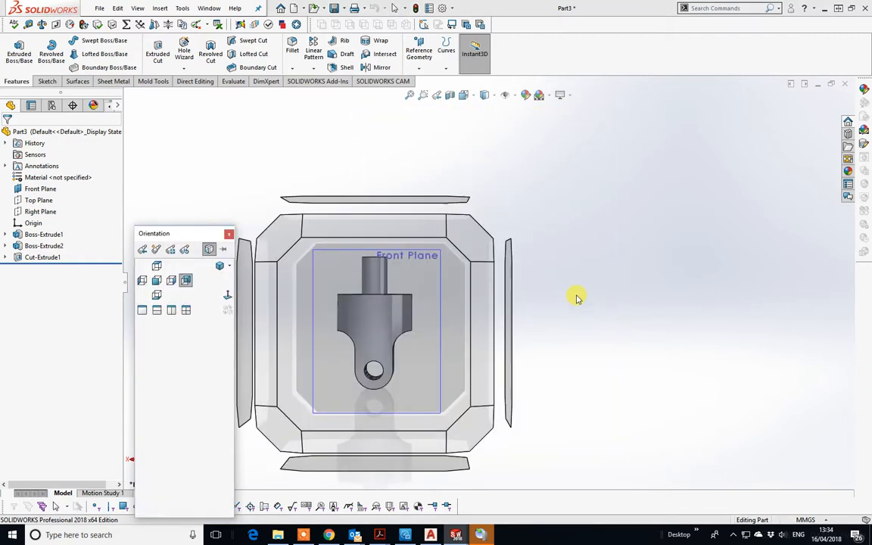
click(507, 342)
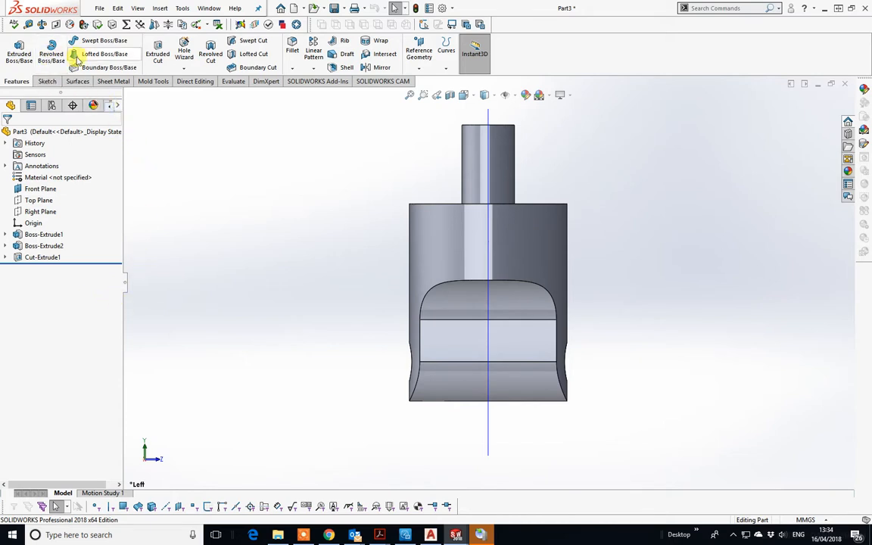
click(45, 81)
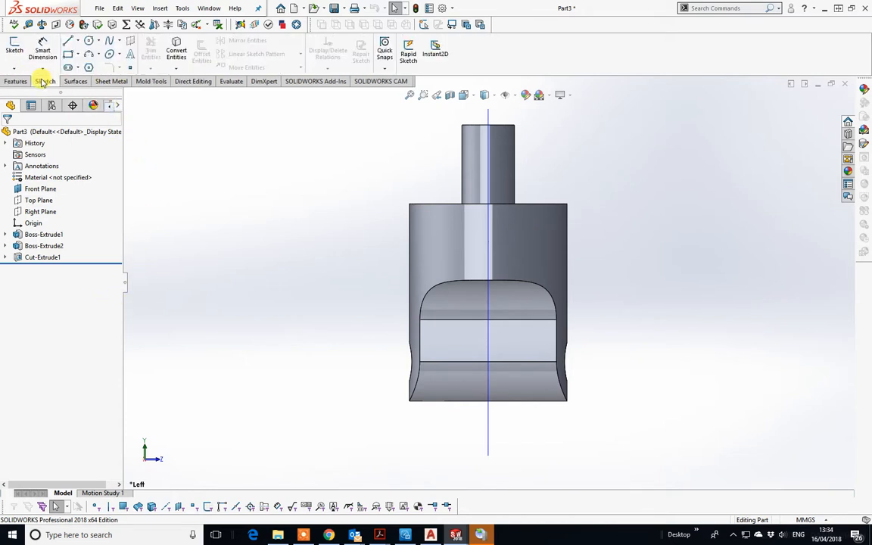
click(46, 214)
mouse_move(348, 208)
middle_down()
mouse_move(366, 347)
mouse_move(358, 220)
mouse_move(350, 219)
middle_up()
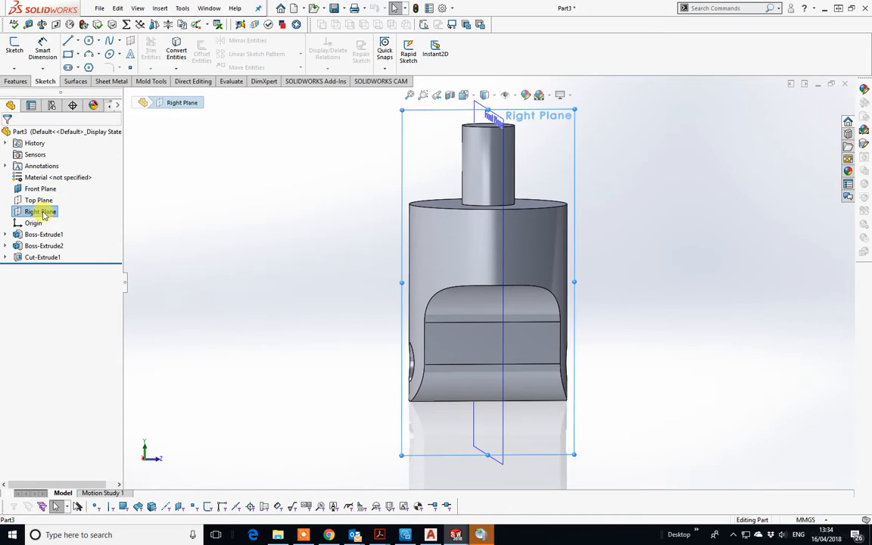
right_click(42, 212)
click(68, 196)
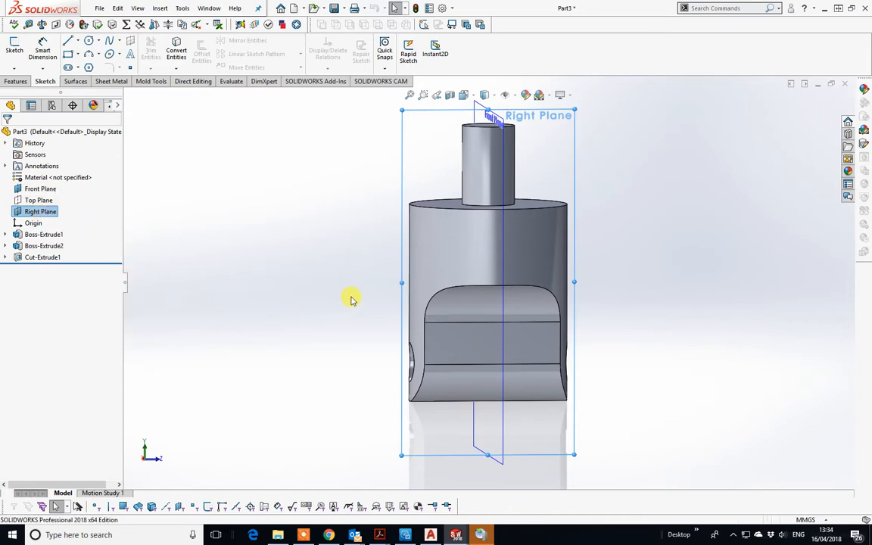
Step: Sketch a corner rectangle about 24.6 mm wide and 45.4 mm high on the Right Plane, extending below the part's lower end
middle_drag(351, 299, 317, 275)
click(14, 47)
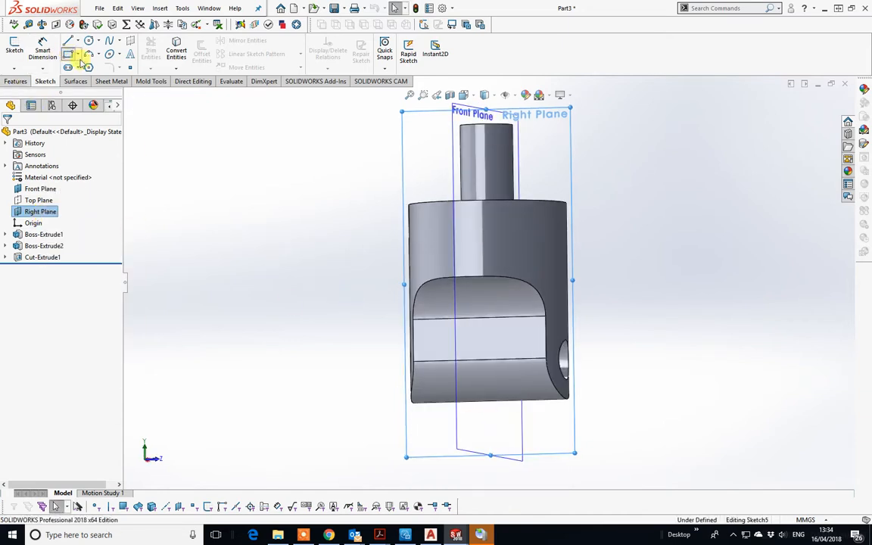
click(68, 54)
click(433, 247)
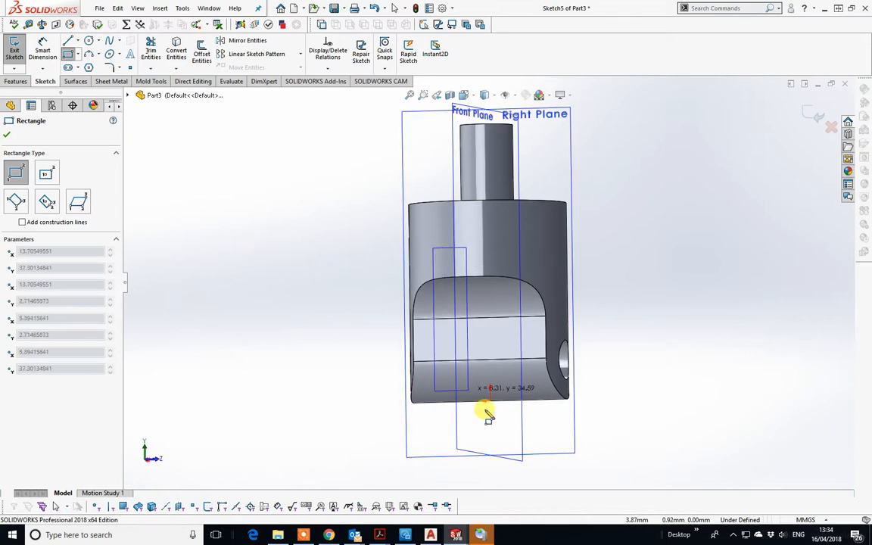
click(533, 434)
right_click(535, 436)
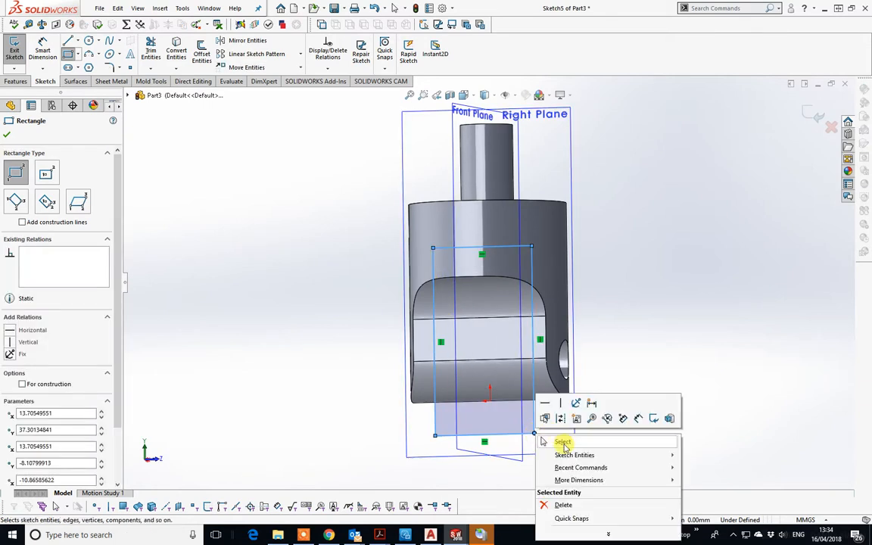
click(561, 441)
Step: Draw a vertical centerline from the middle of the shaft's top edge down to the origin
middle_drag(552, 399, 565, 415)
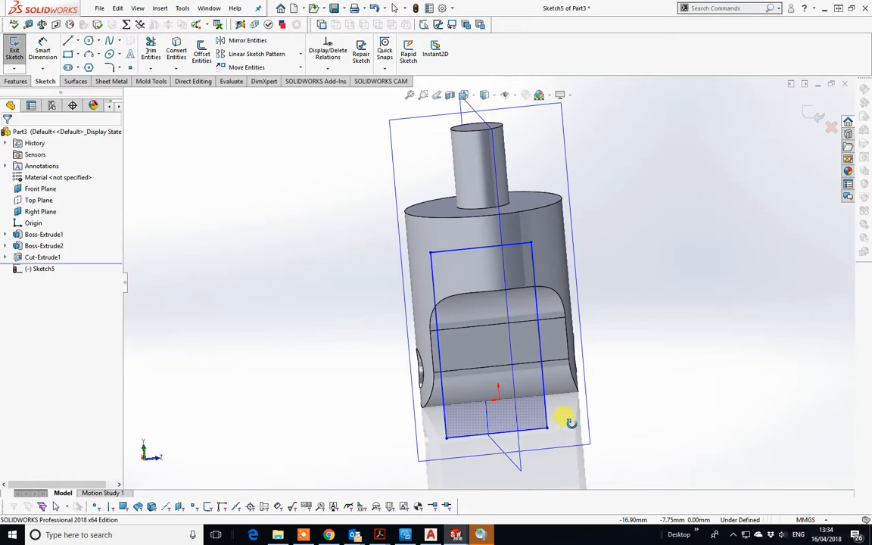
key(space)
click(442, 411)
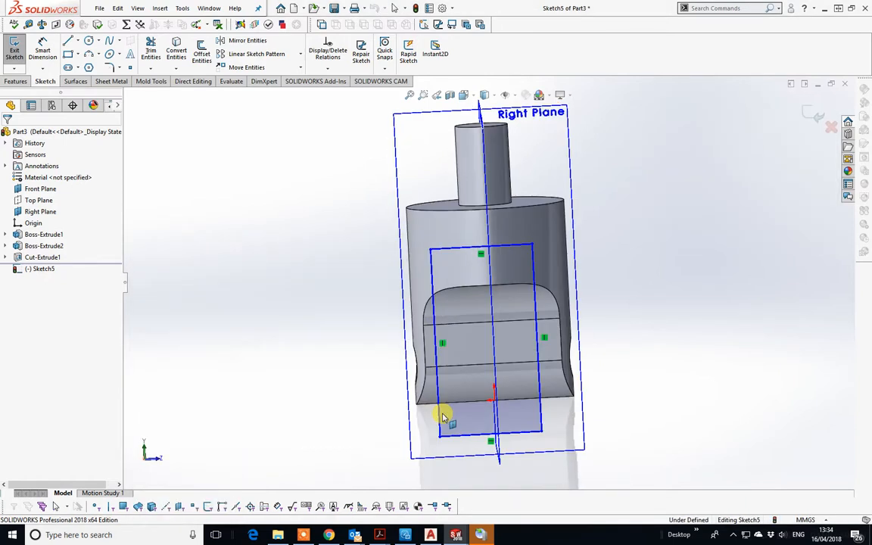
click(82, 42)
click(79, 64)
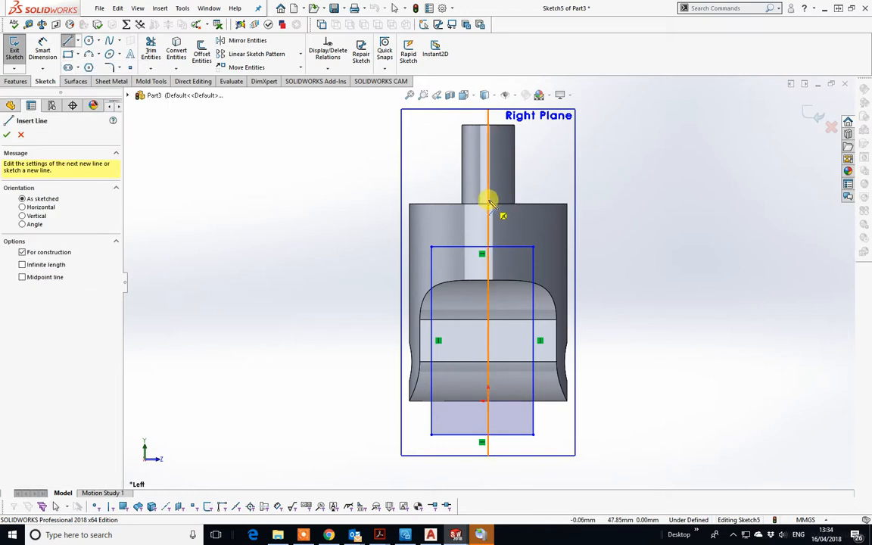
mouse_move(489, 128)
mouse_down()
mouse_move(525, 403)
mouse_move(490, 407)
mouse_up()
right_click(489, 406)
click(513, 411)
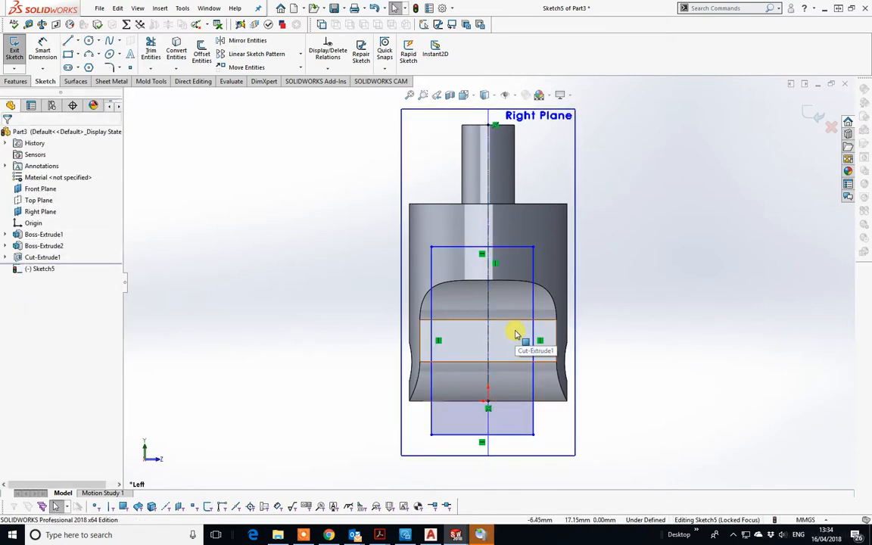
Step: Make the rectangle's two vertical sides symmetric about the centerline
click(434, 312)
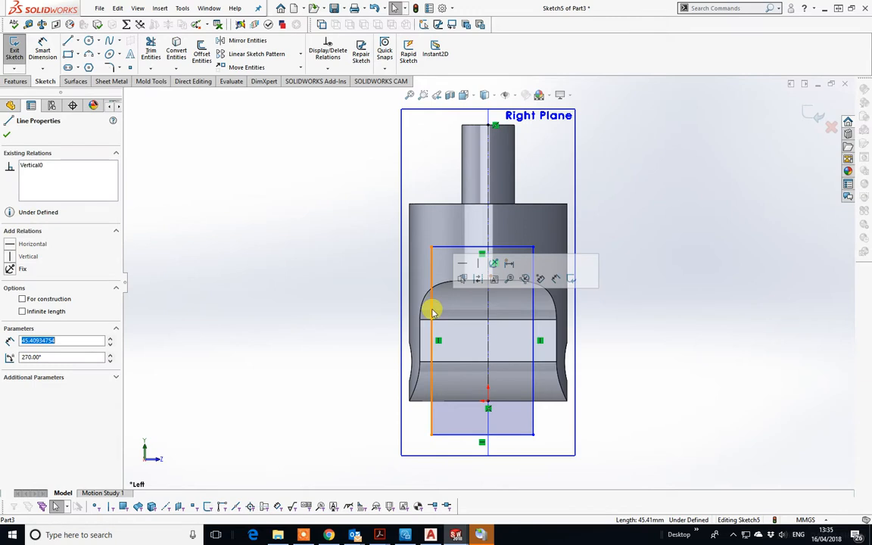
ctrl+click(489, 315)
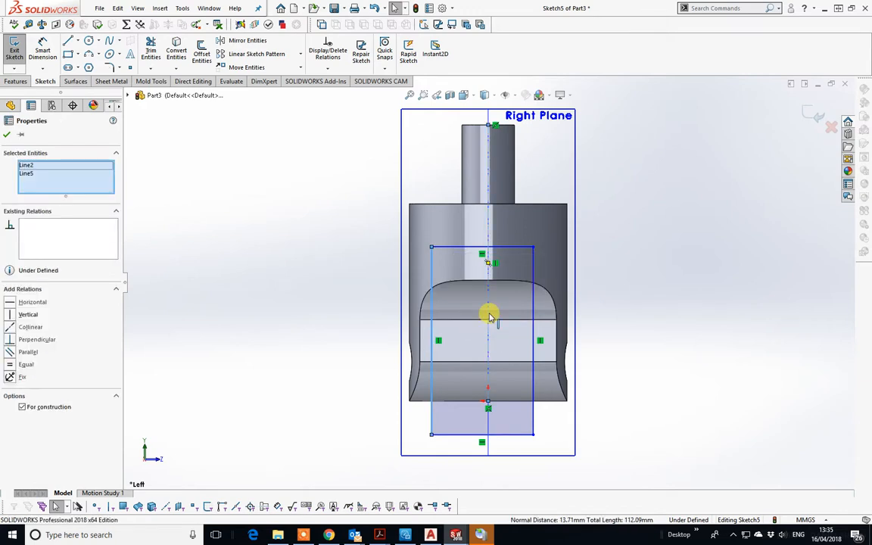
ctrl+click(535, 311)
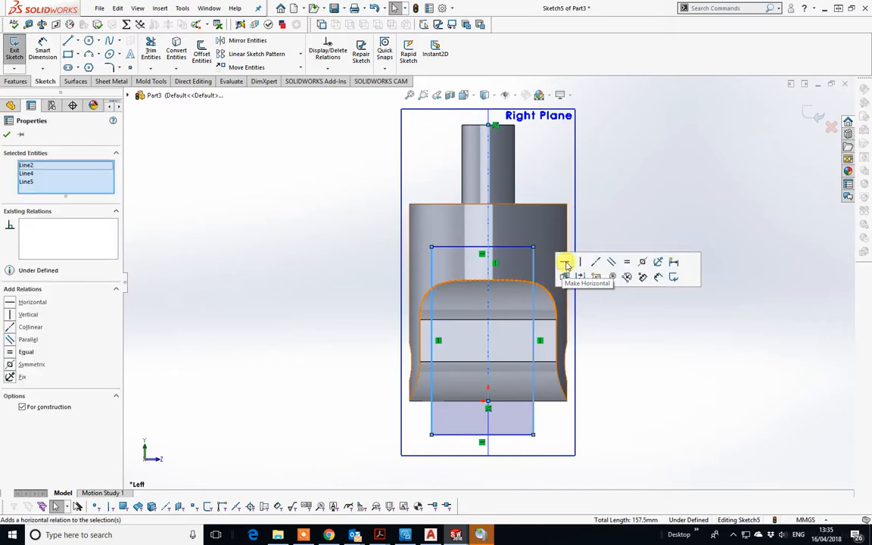
click(641, 263)
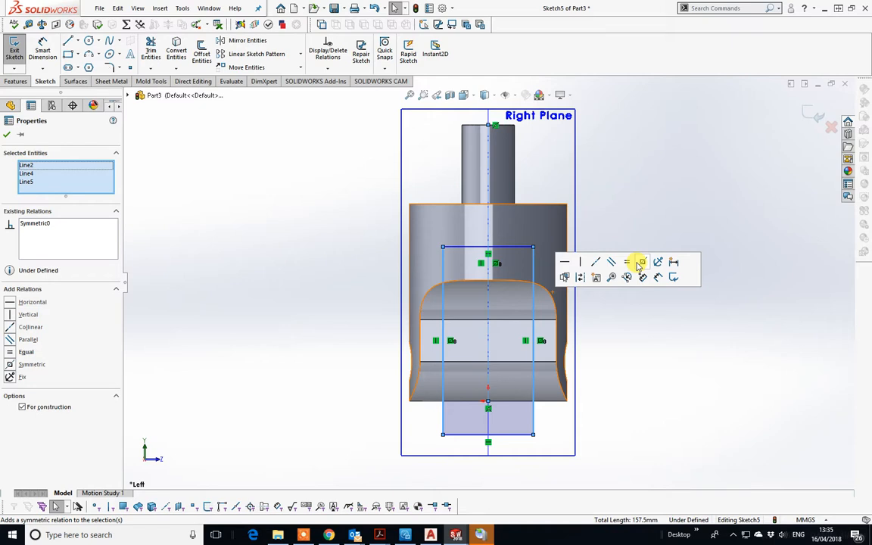
click(8, 135)
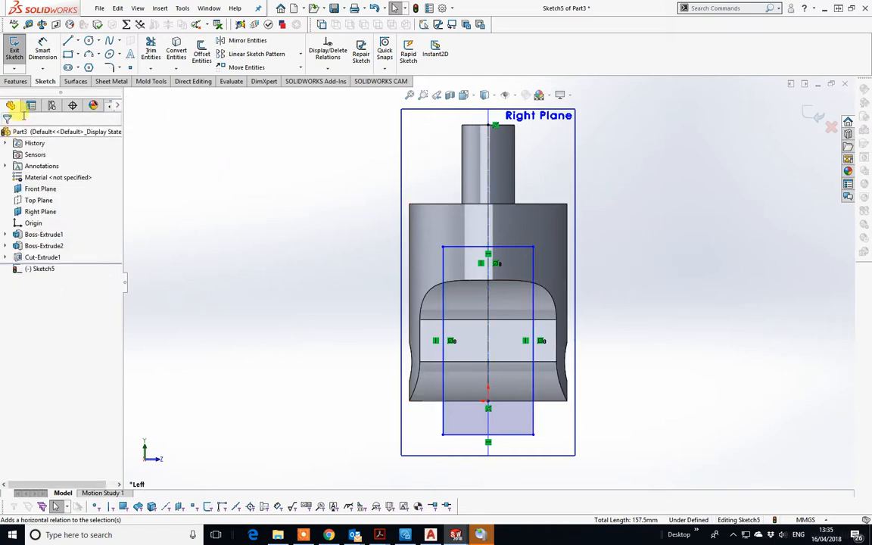
Step: Dimension the distance between the rectangle's vertical sides as 20.32 mm
click(44, 47)
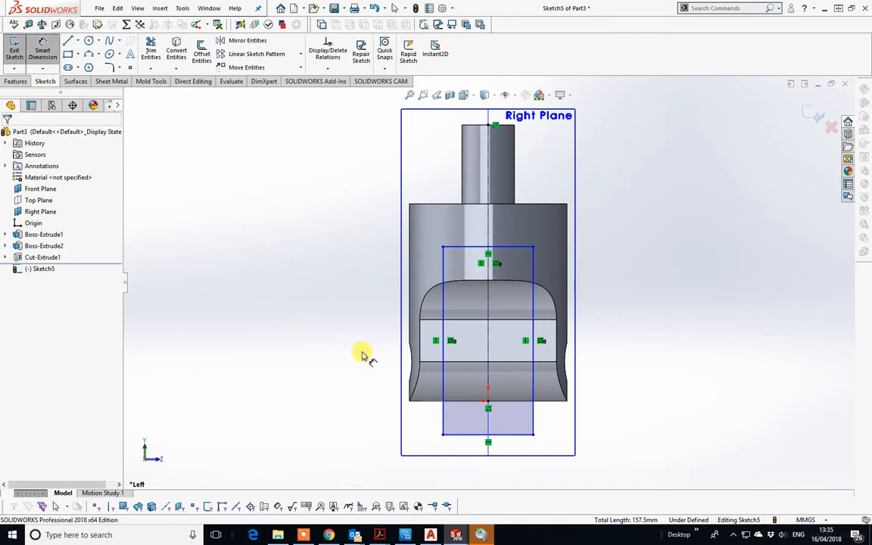
click(446, 422)
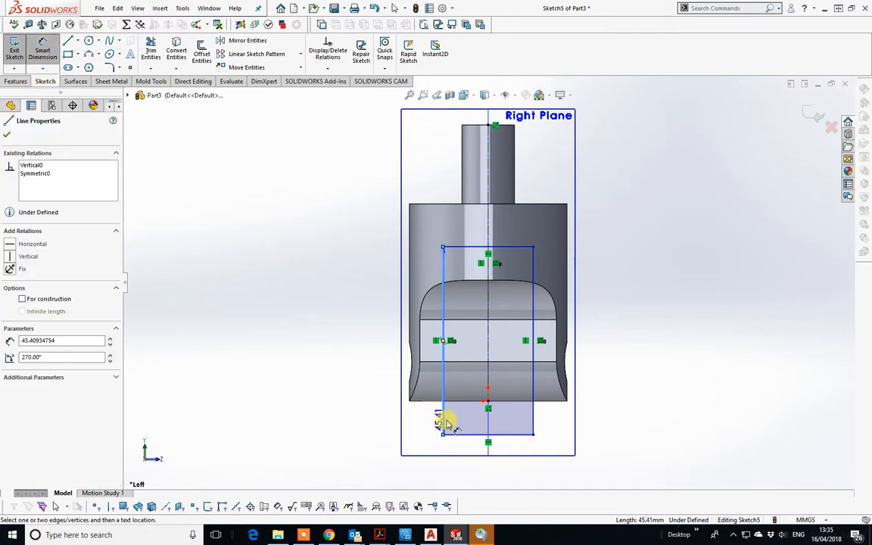
click(533, 422)
click(503, 478)
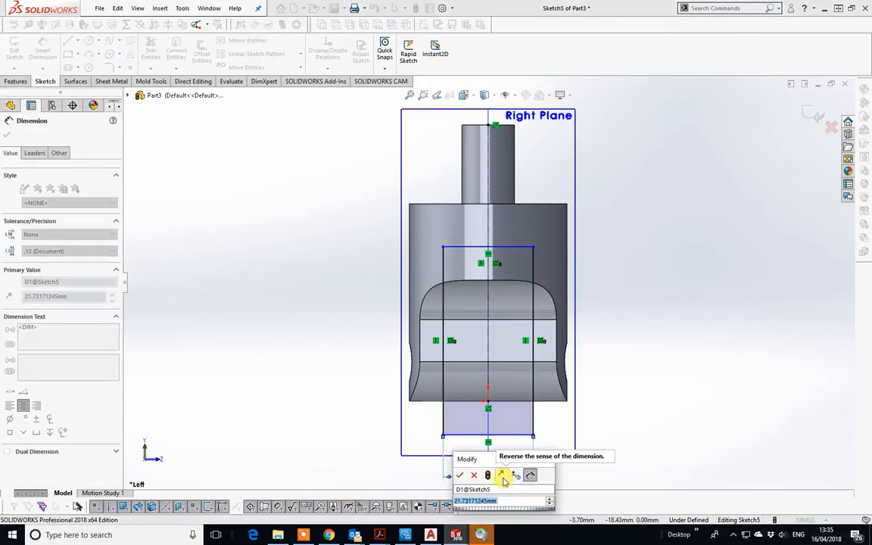
text(20.32)
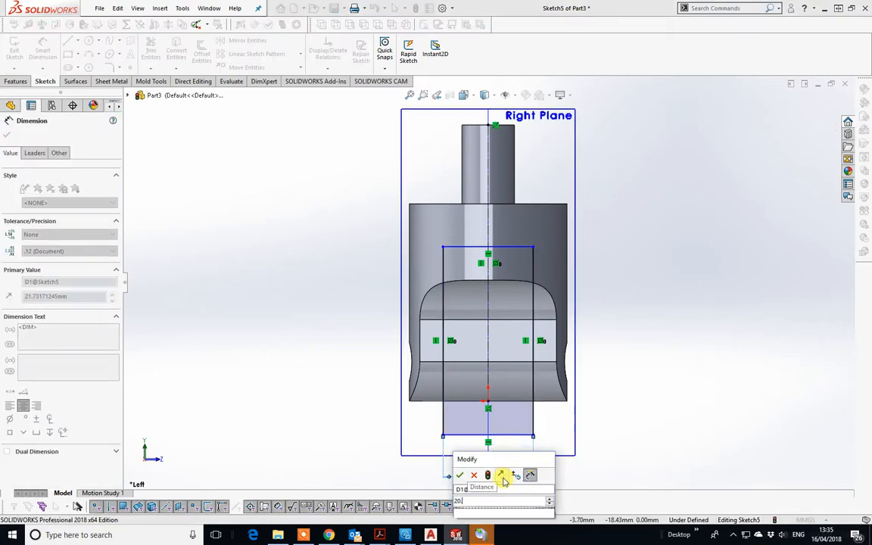
click(460, 474)
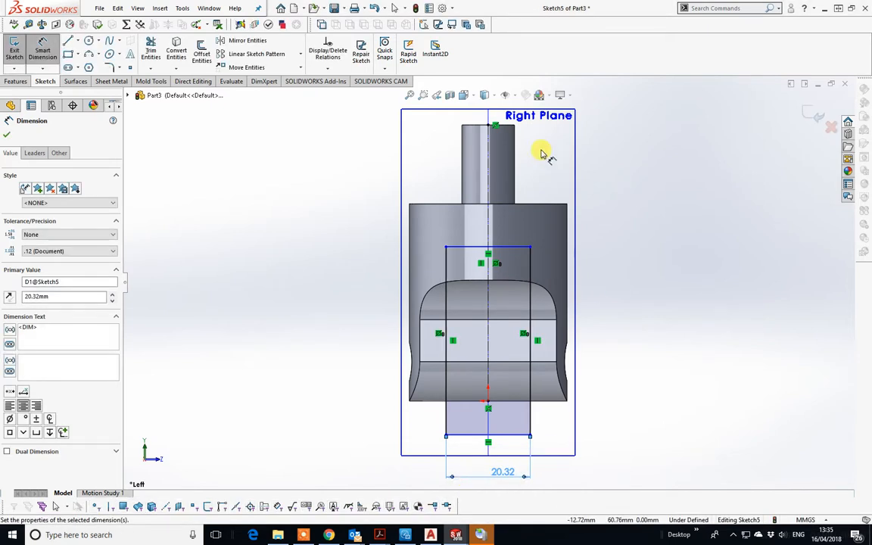
Step: Dimension the rectangle's top side 18.42 mm below the large cylinder's top edge
click(539, 203)
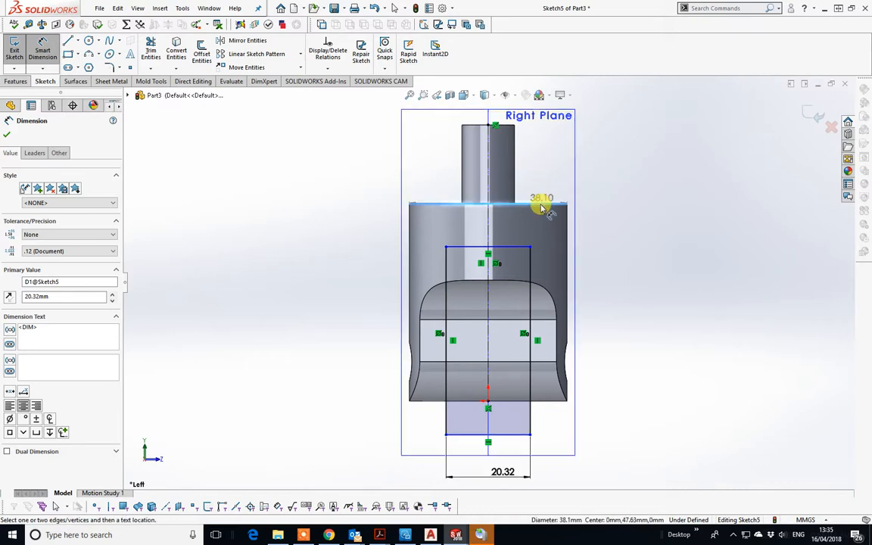
click(512, 247)
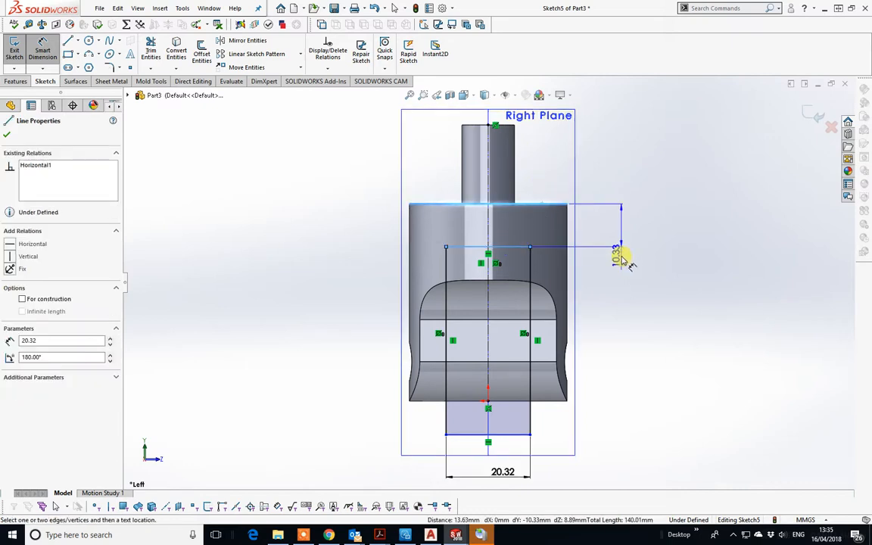
click(627, 184)
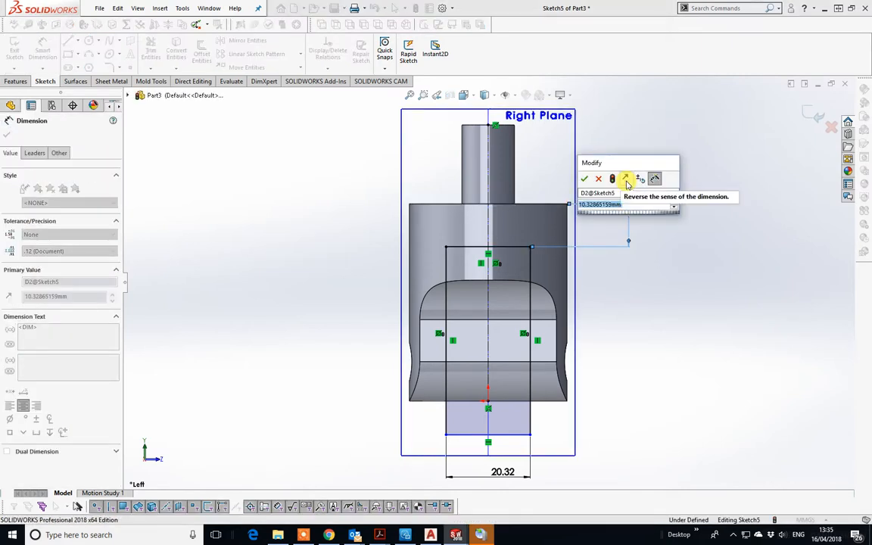
text(18.42)
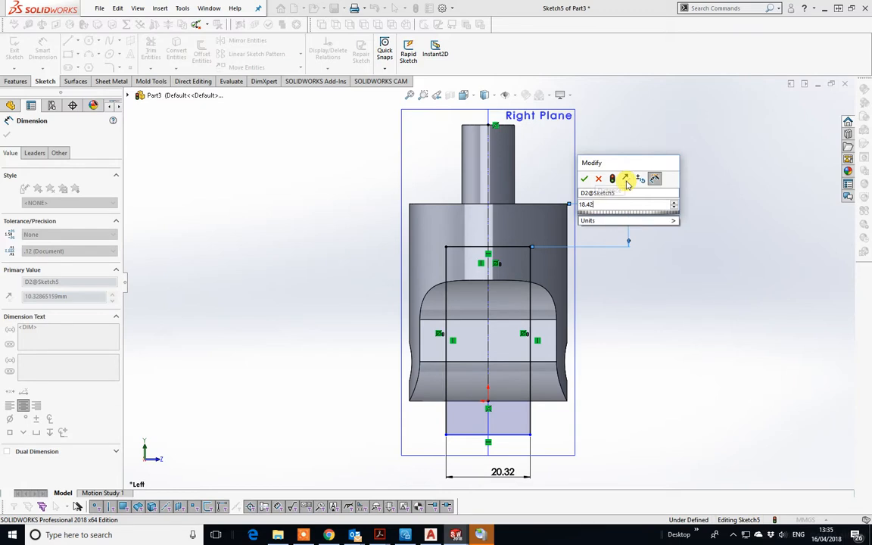
key(Return)
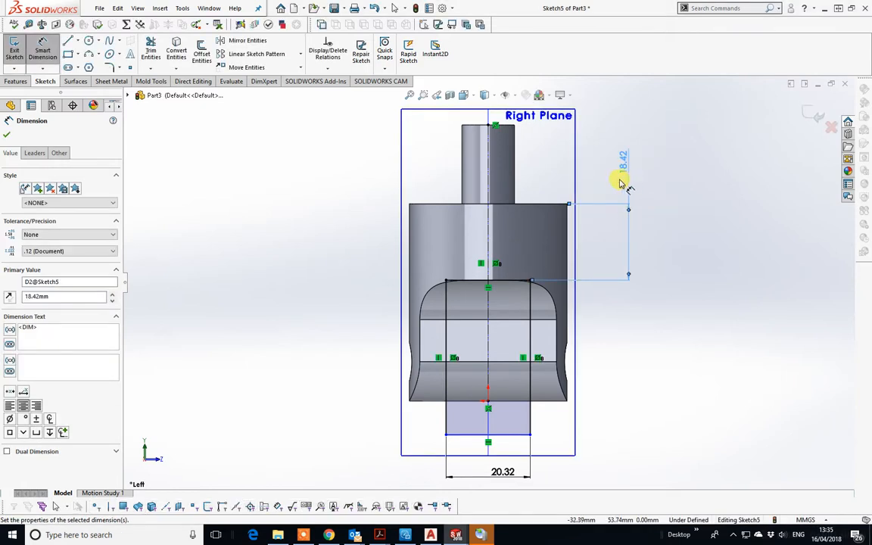
scroll(448, 280, down, 5)
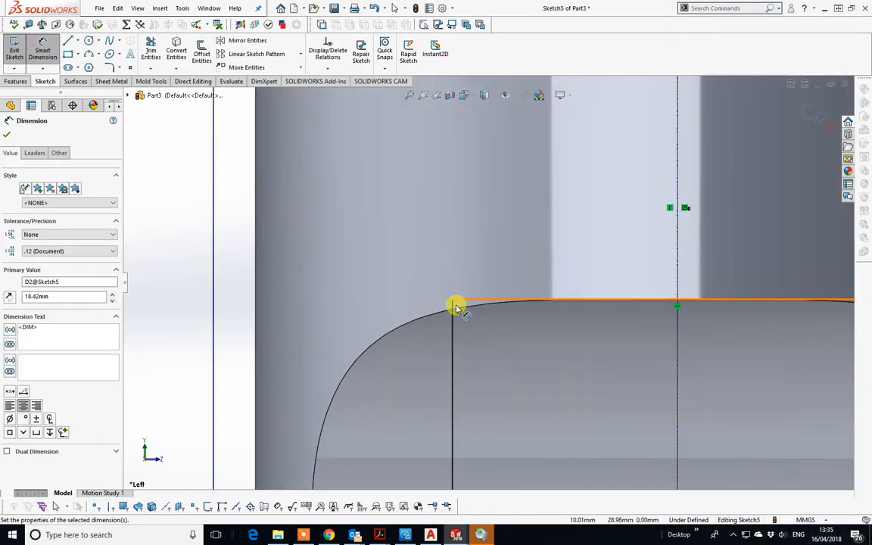
scroll(555, 306, up, 5)
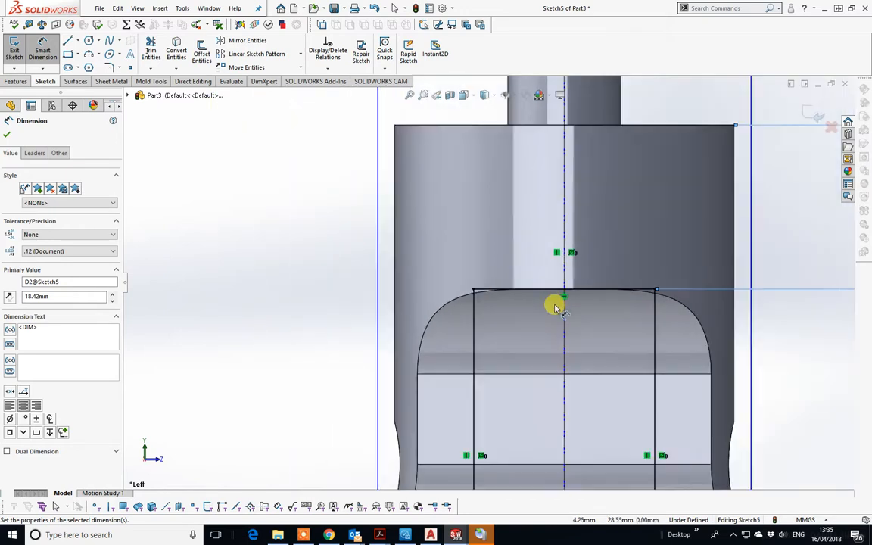
scroll(650, 277, up, 2)
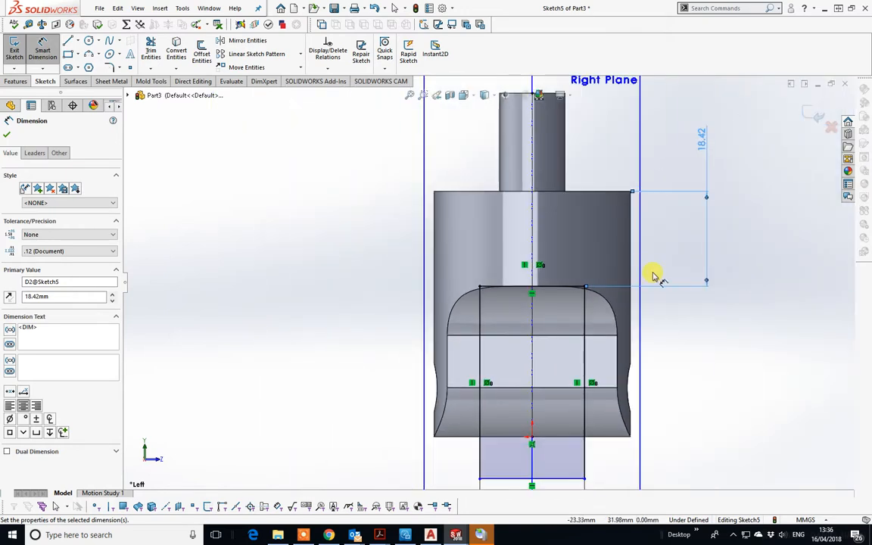
scroll(654, 275, up, 2)
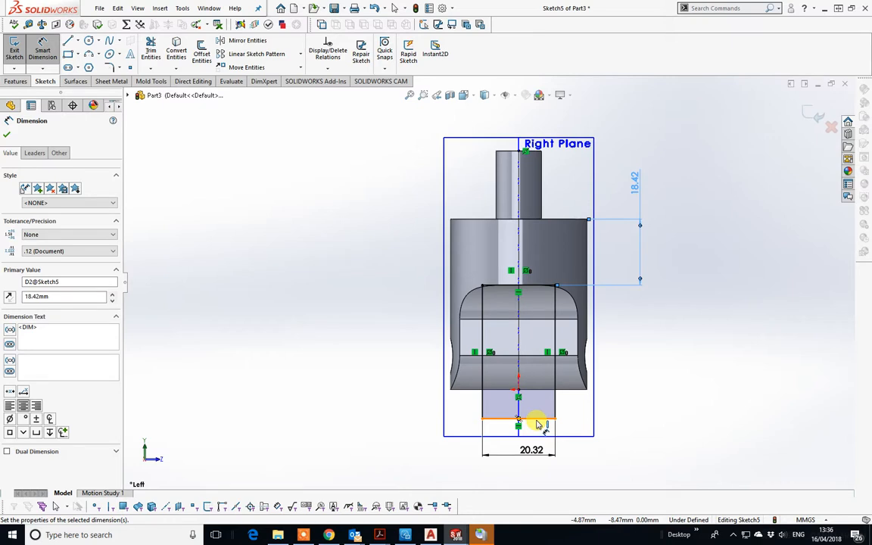
Step: Close the rectangle sketch and cut-extrude it blind 19.05 mm in both directions to form the central slot
click(815, 118)
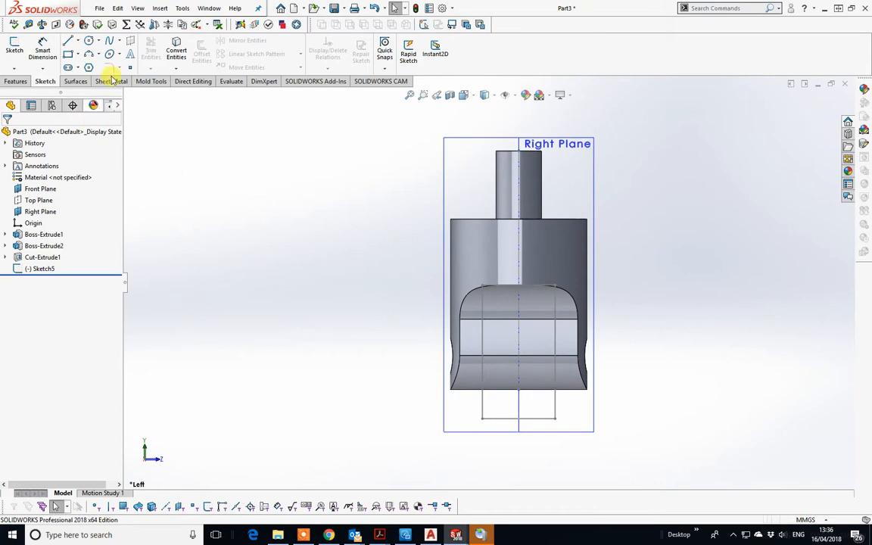
click(21, 82)
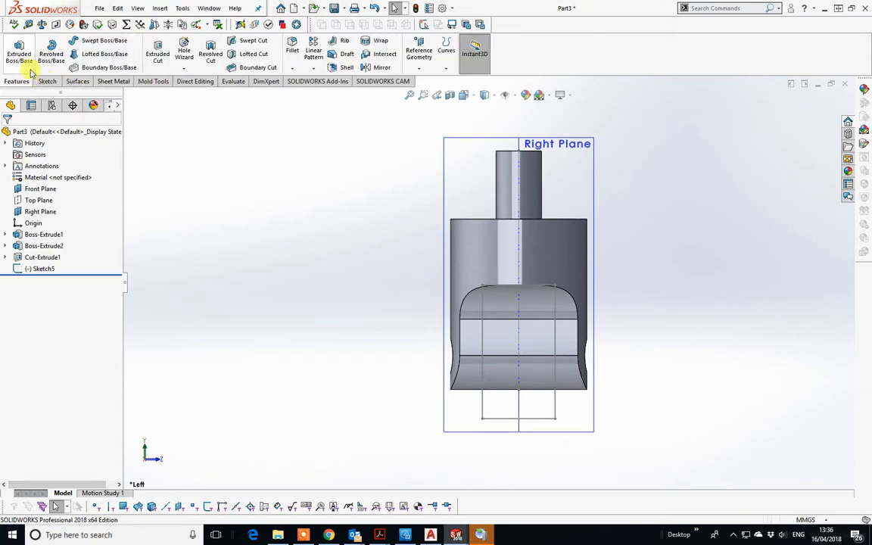
click(157, 54)
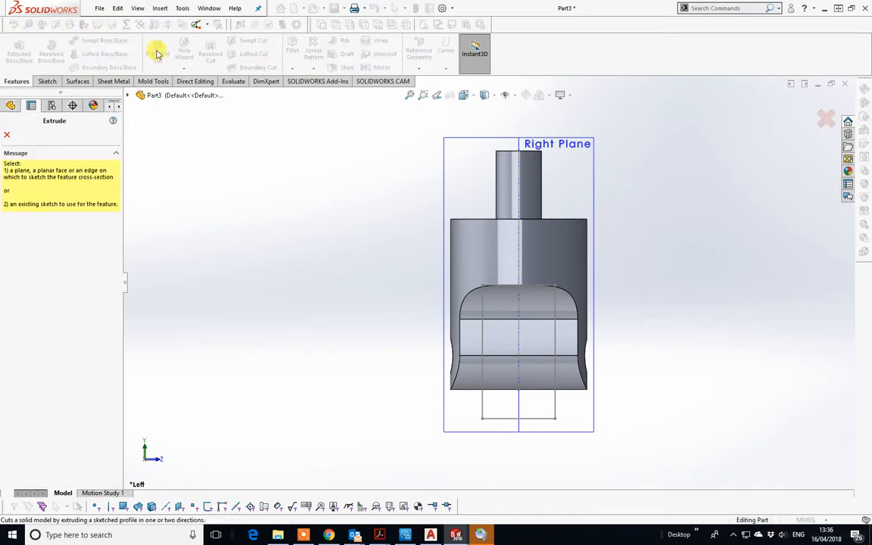
click(507, 419)
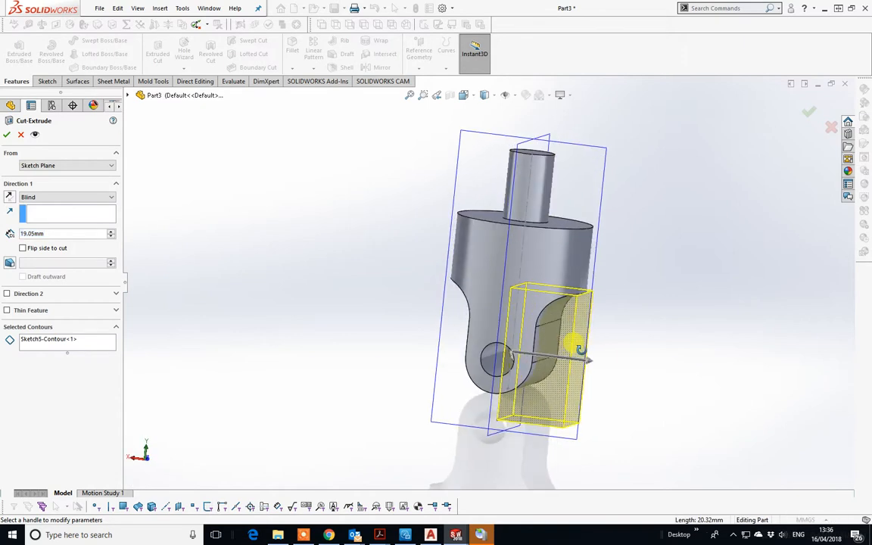
click(7, 294)
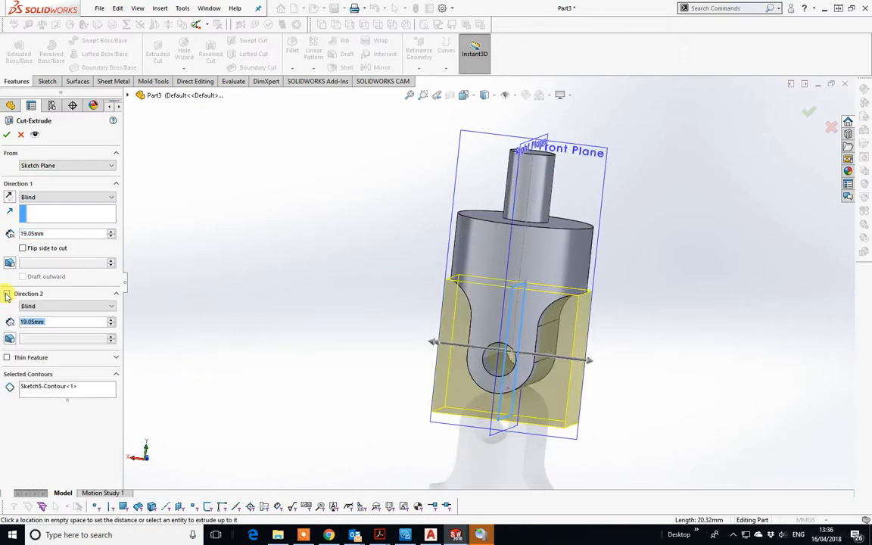
click(7, 134)
middle_drag(483, 323, 590, 371)
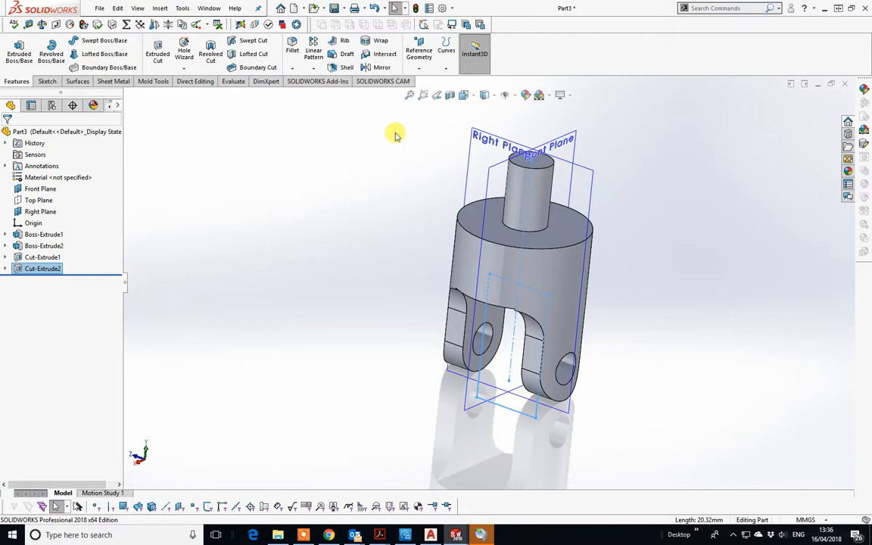
middle_drag(598, 244, 532, 243)
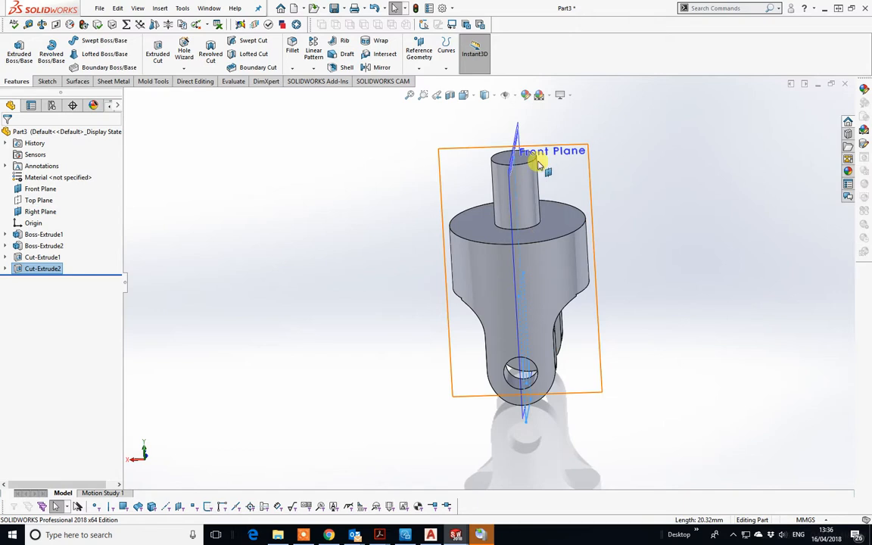
middle_drag(513, 177, 538, 227)
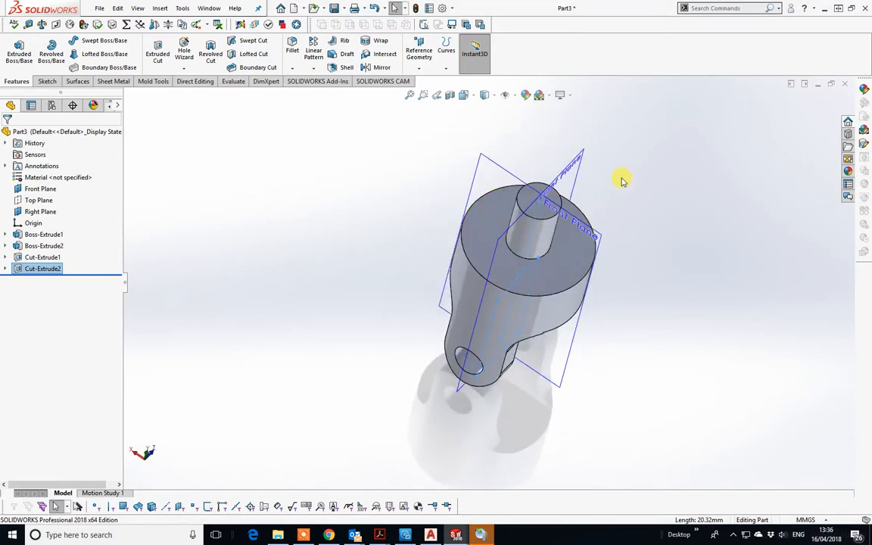
Step: Chamfer the shaft's top circular edge with a 0.79 mm distance at 45 degrees
scroll(617, 180, down, 3)
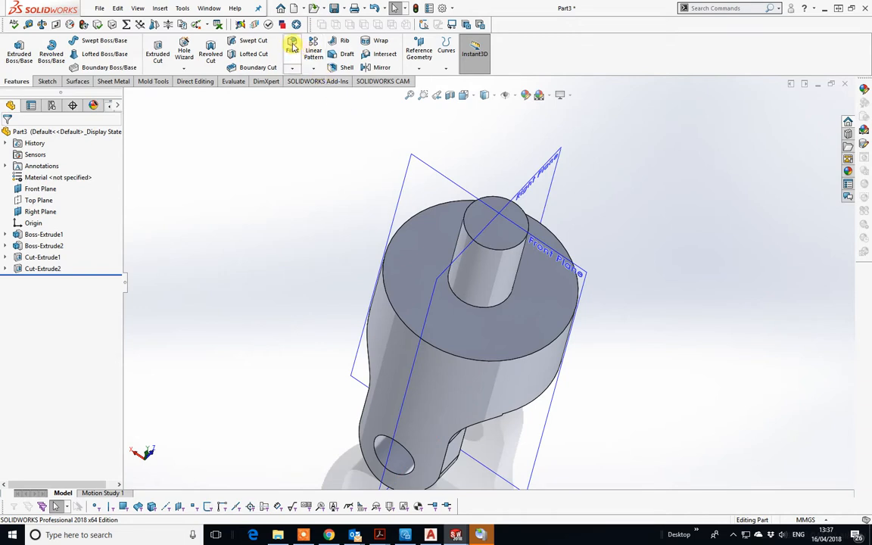
click(292, 69)
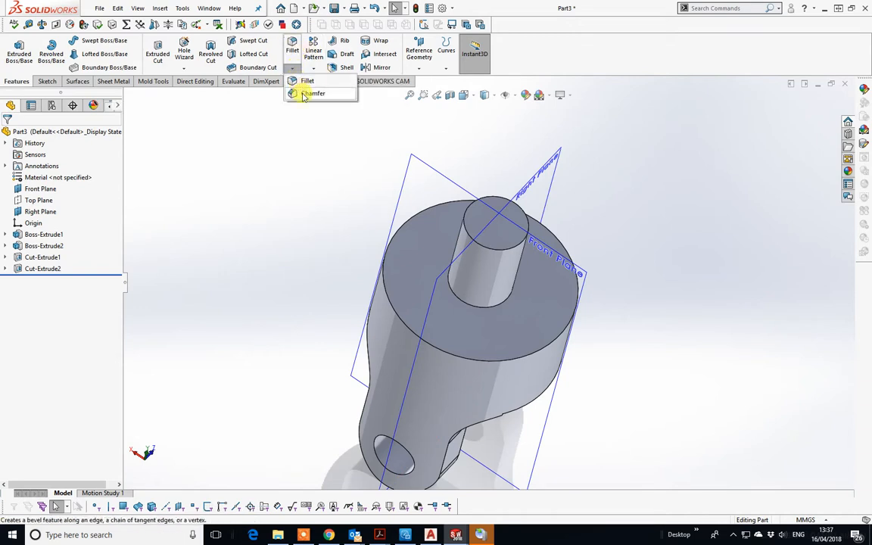
click(303, 94)
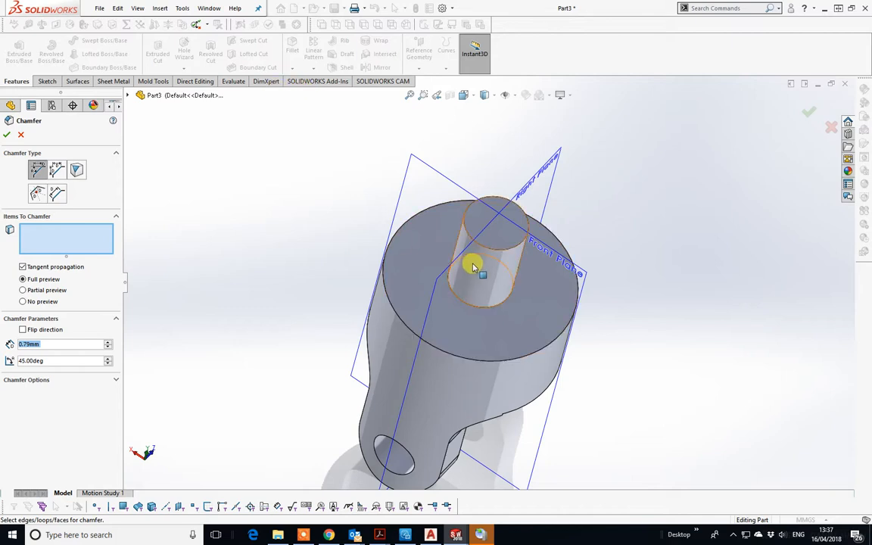
click(505, 250)
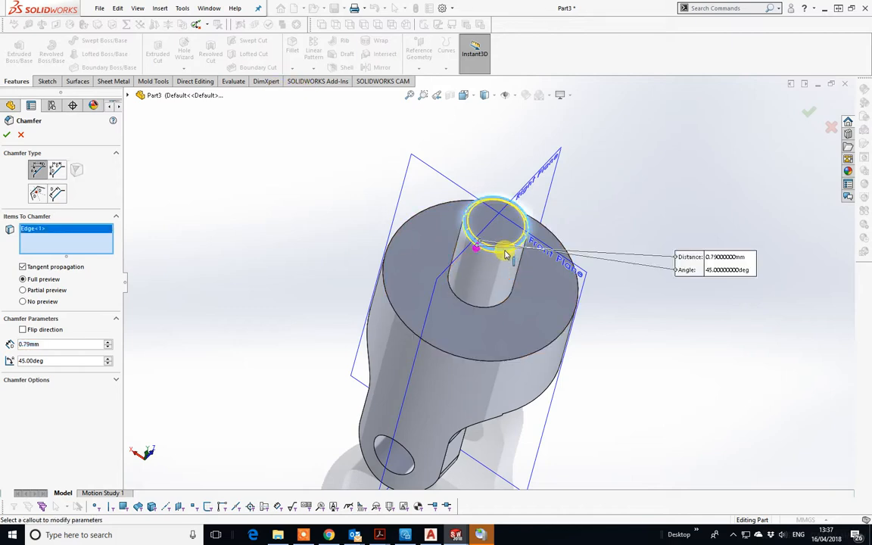
right_click(505, 250)
click(528, 323)
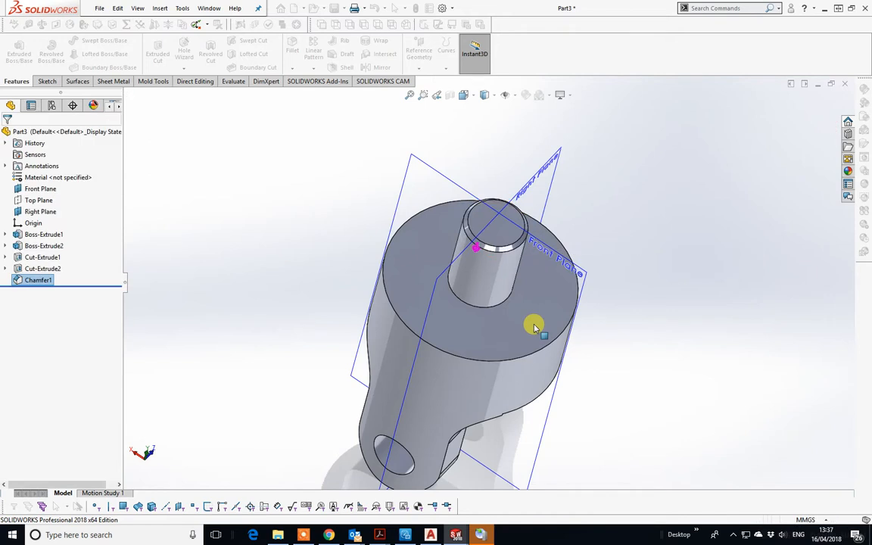
Step: Sketch a corner rectangle about 18.3 mm by 4 mm on the shaft's top face, overlapping one side of its rim
middle_drag(545, 267, 516, 188)
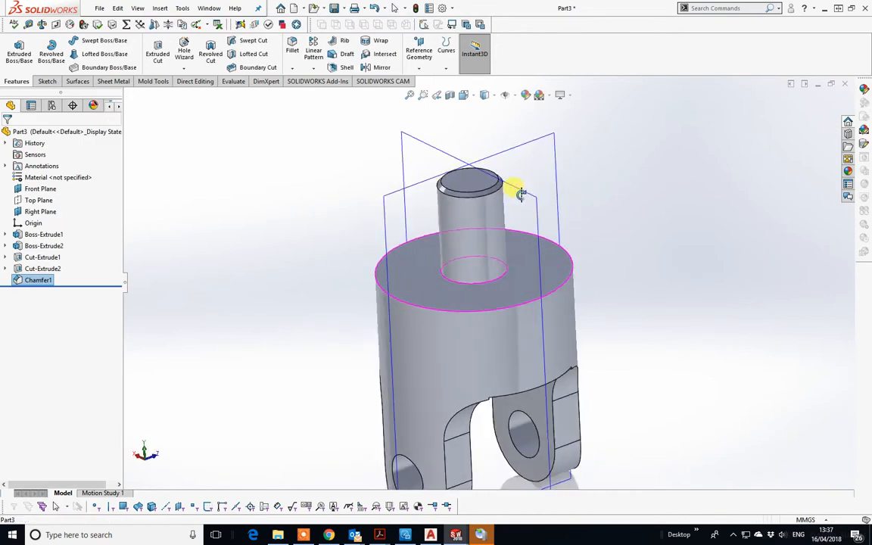
click(48, 82)
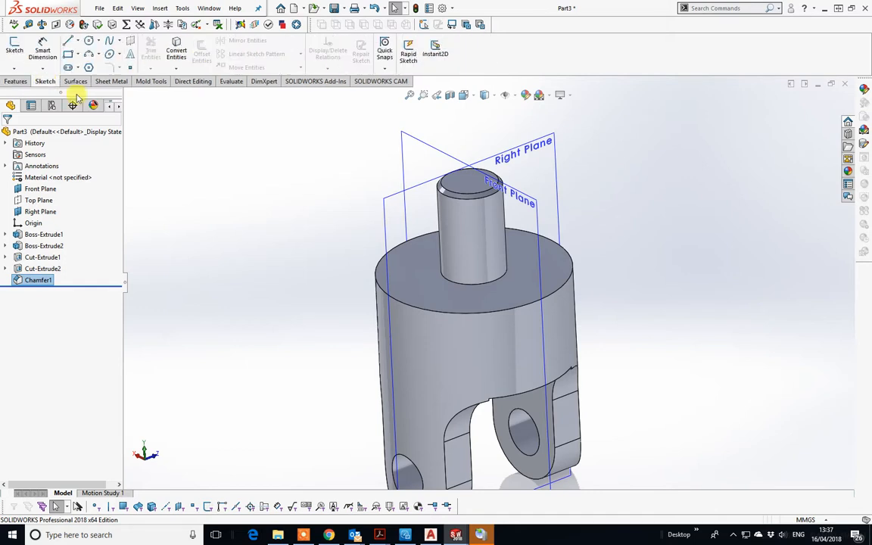
click(476, 183)
middle_drag(520, 174, 121, 83)
click(68, 56)
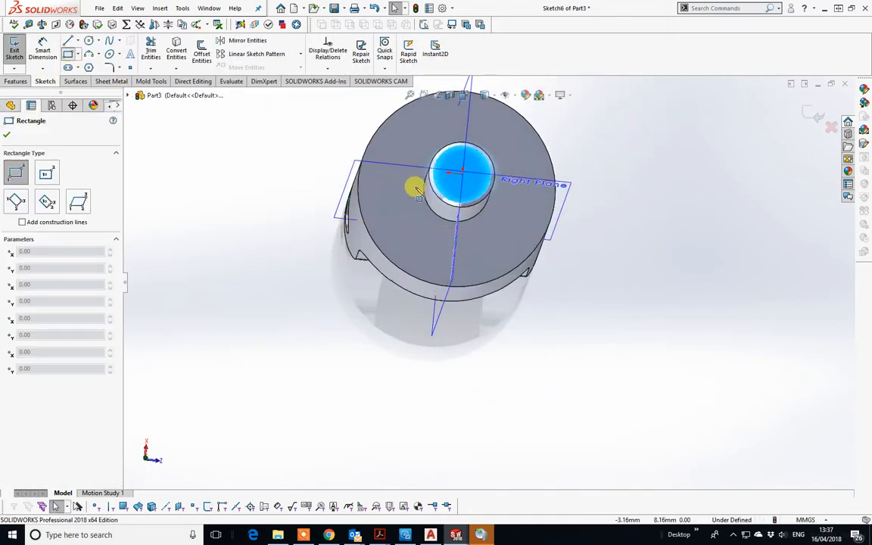
click(415, 187)
click(508, 219)
mouse_move(509, 220)
middle_down()
mouse_move(487, 247)
mouse_move(506, 239)
mouse_move(461, 327)
middle_up()
key(space)
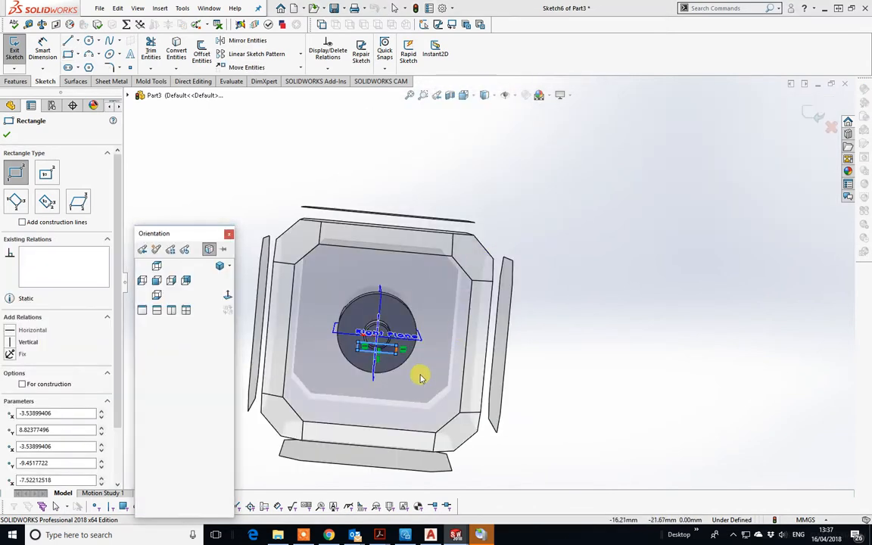
key(ctrl+8)
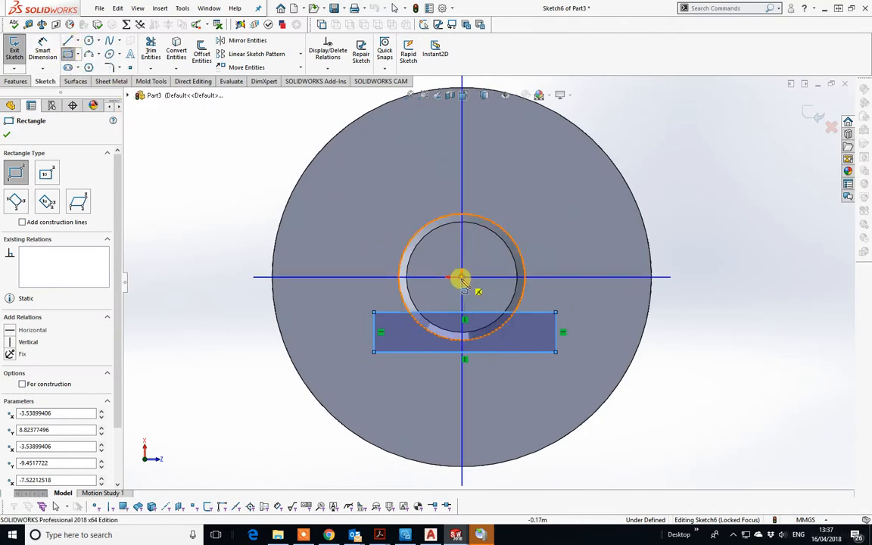
key(Escape)
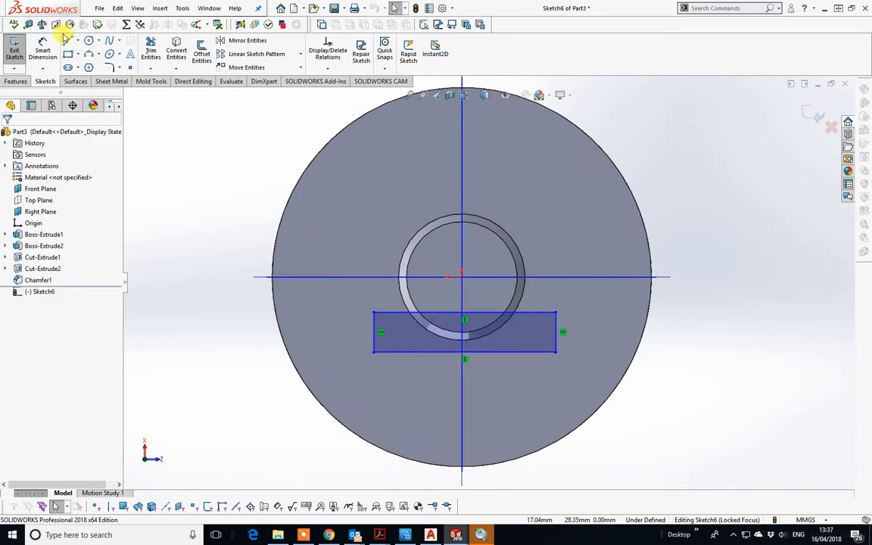
Step: Dimension the rectangle's long side nearest the origin at 4.76 mm from the origin
click(43, 46)
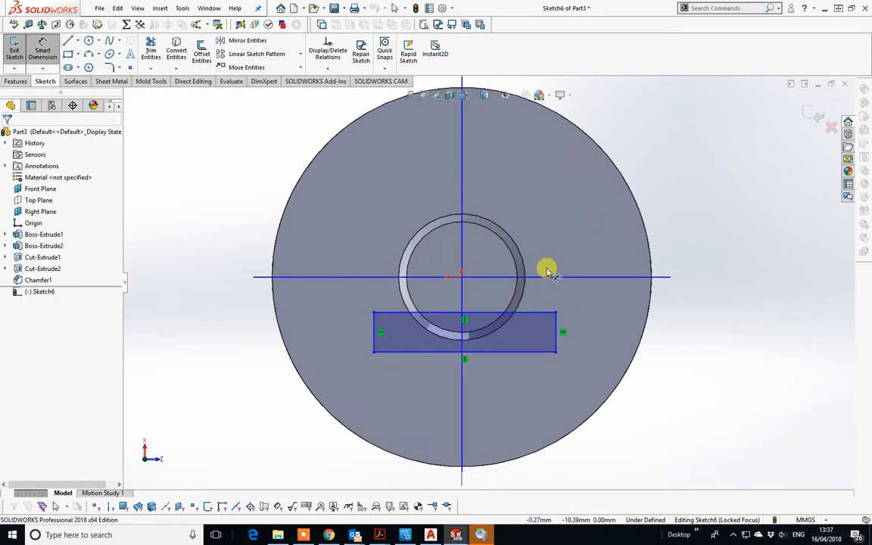
click(461, 275)
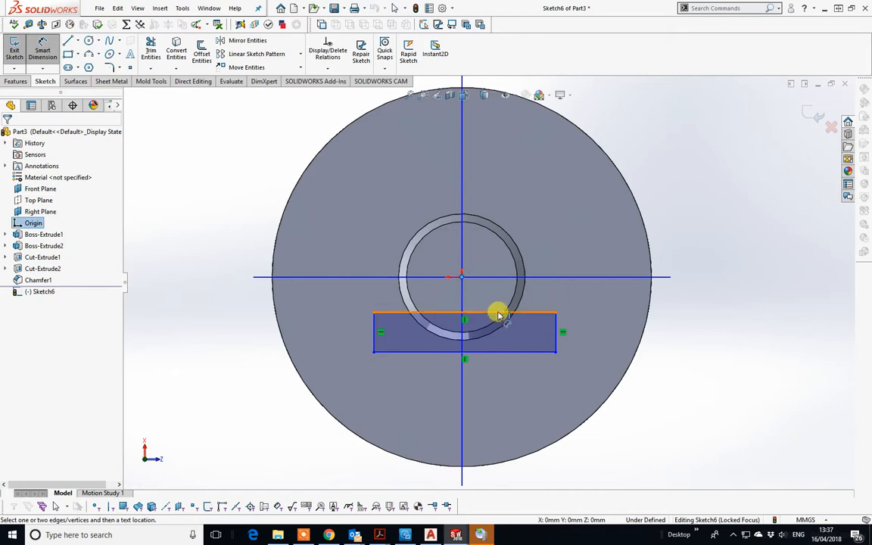
click(498, 315)
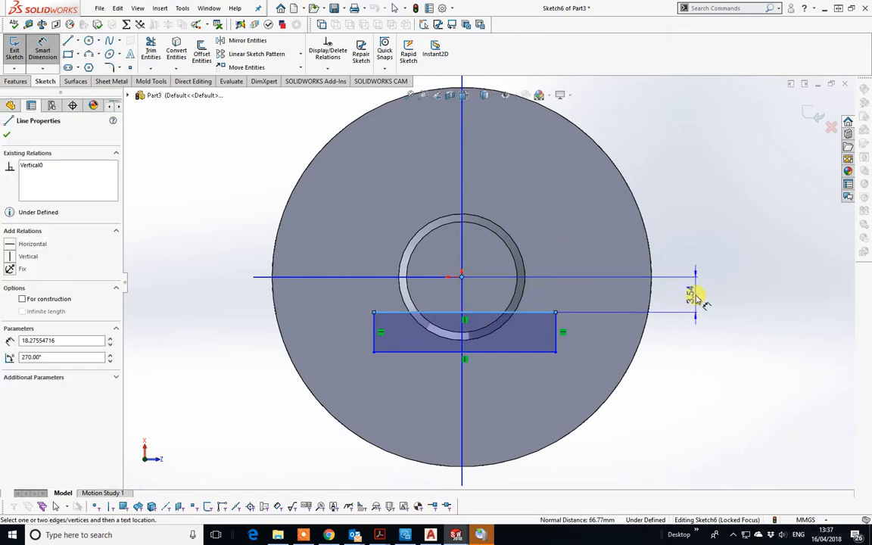
click(700, 295)
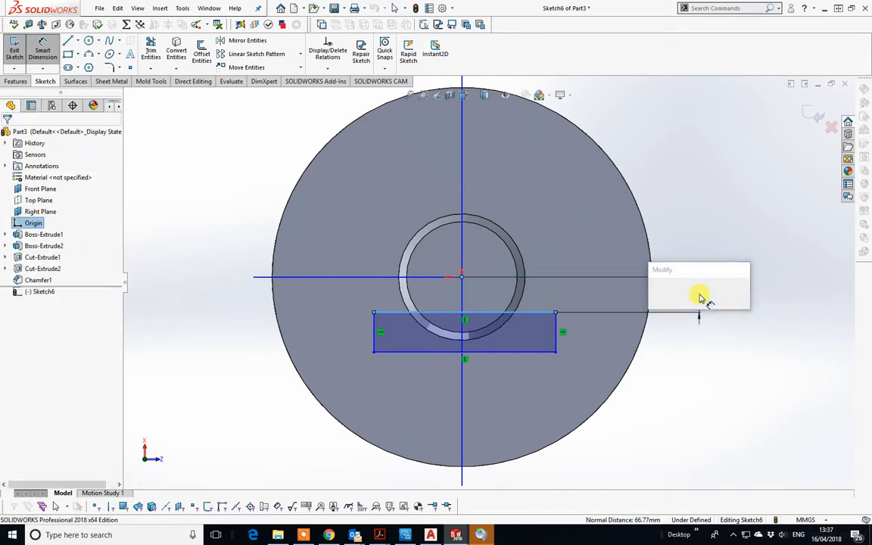
text(4.76)
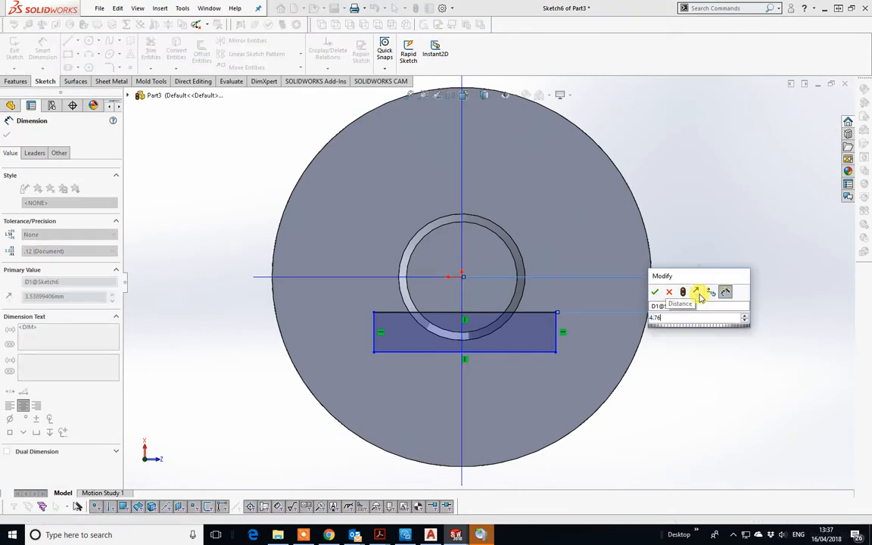
key(Return)
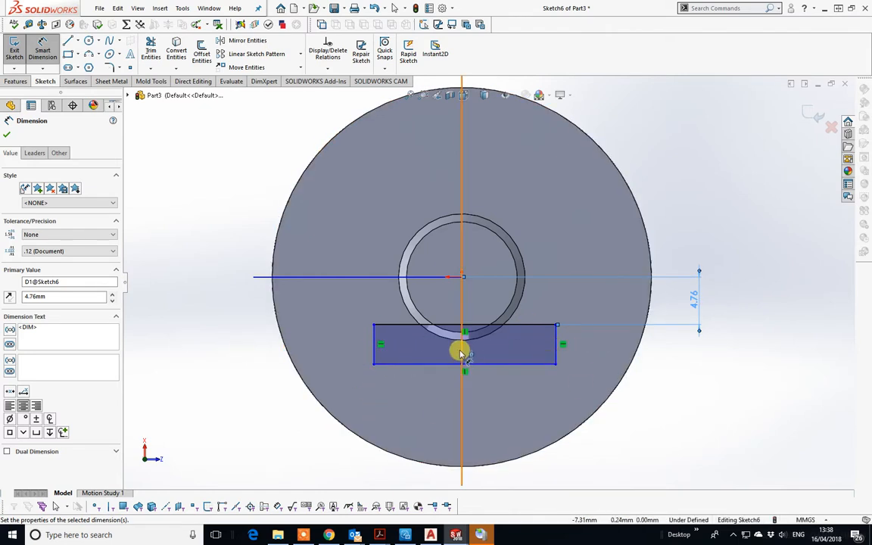
Step: Cut-extrude the rectangle down the shaft with a blind depth of 19.05 minus 6.35 mm to form a flat
mouse_move(516, 335)
middle_down()
mouse_move(493, 258)
mouse_move(451, 255)
mouse_move(502, 280)
mouse_move(501, 265)
mouse_move(502, 279)
middle_up()
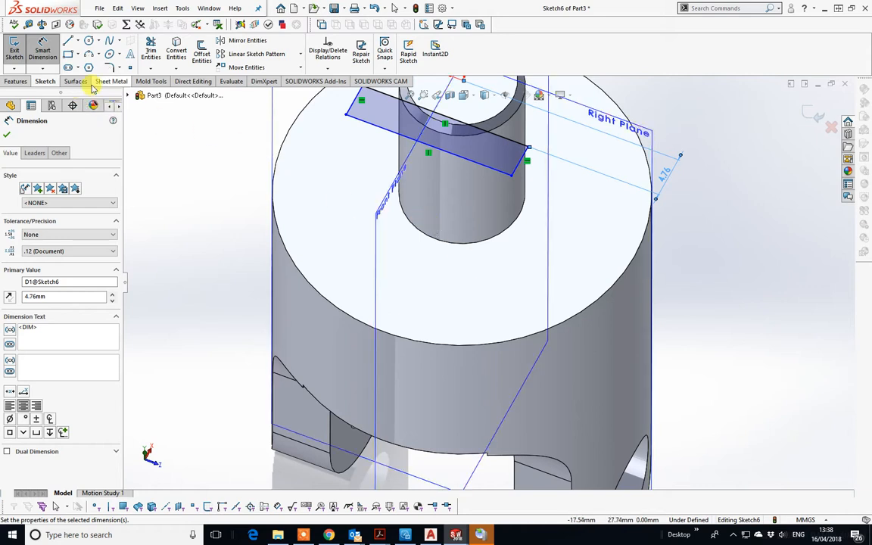
click(19, 81)
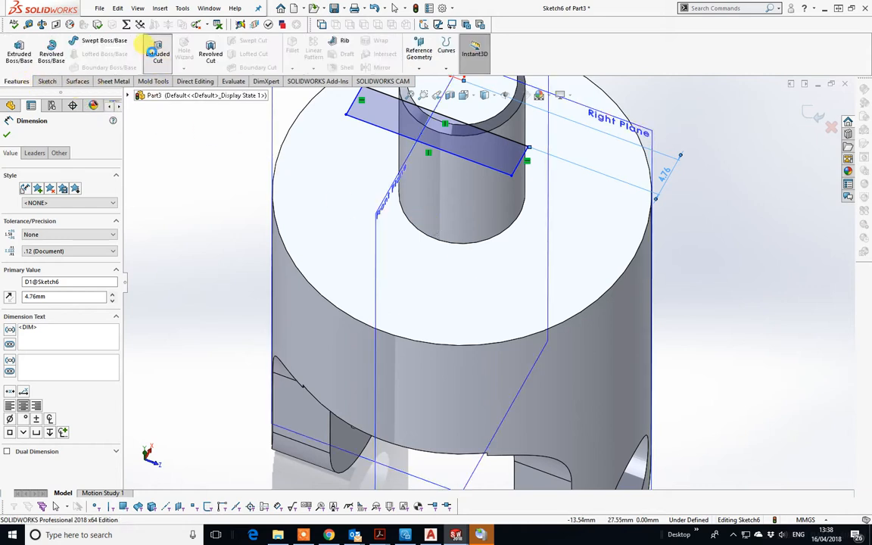
click(157, 51)
middle_drag(473, 214, 286, 184)
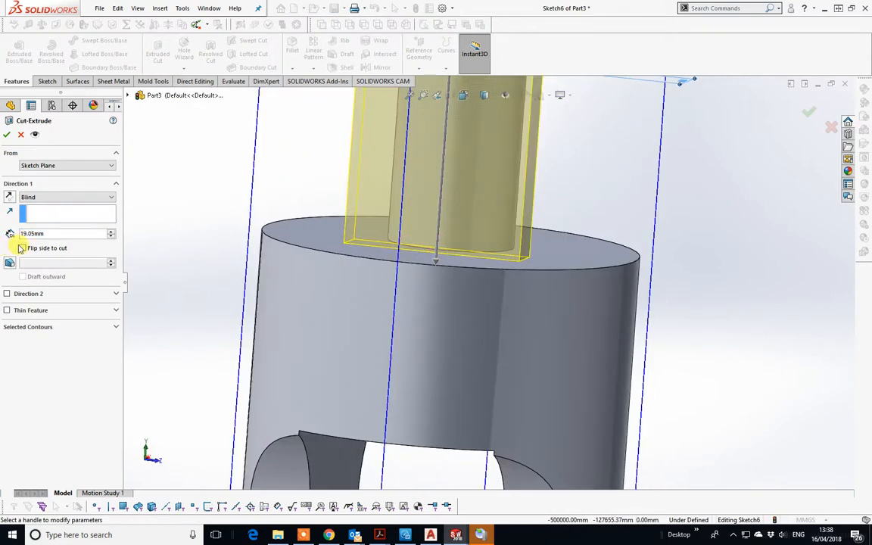
double_click(53, 232)
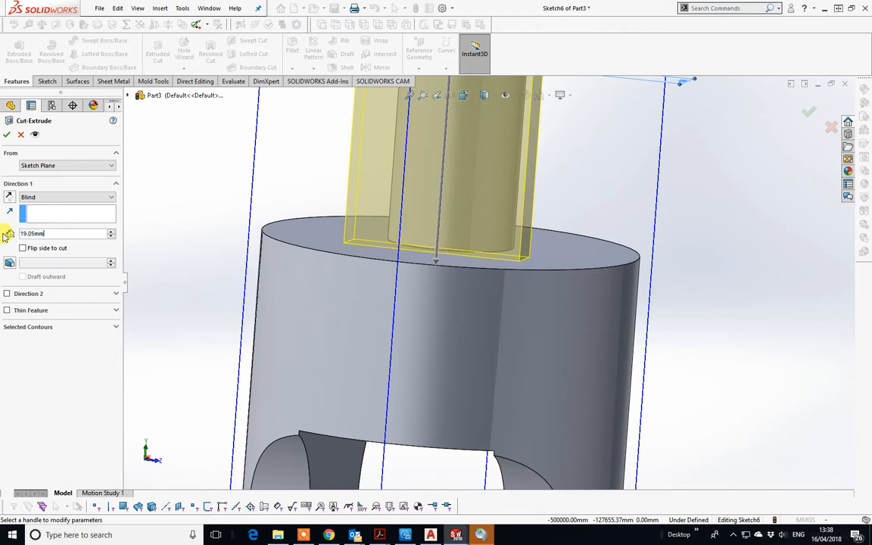
text(-6.35)
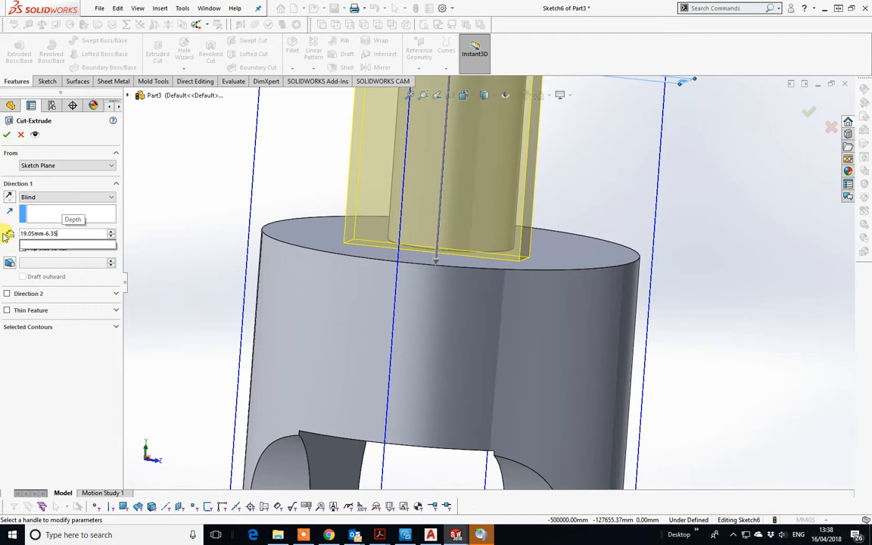
key(Return)
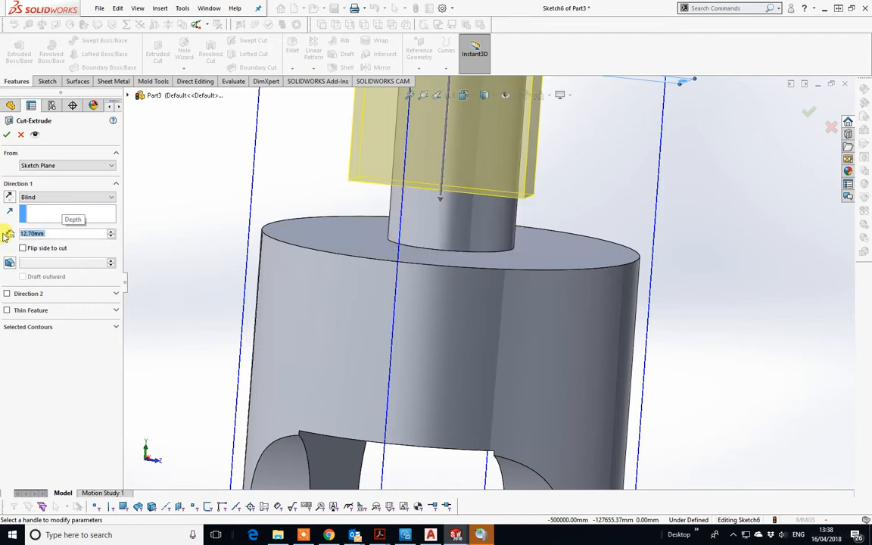
click(7, 134)
mouse_move(409, 174)
middle_down()
mouse_move(422, 165)
mouse_move(475, 170)
mouse_move(486, 263)
middle_up()
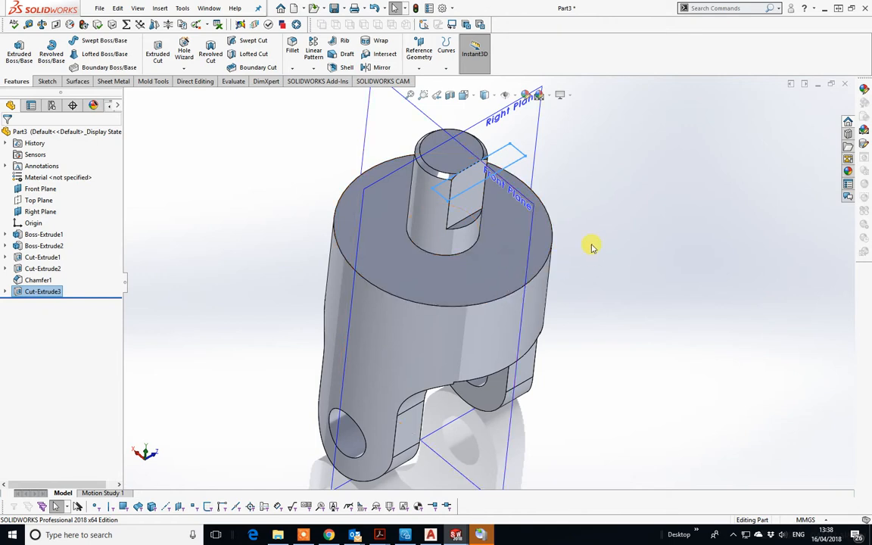
middle_drag(583, 226, 584, 163)
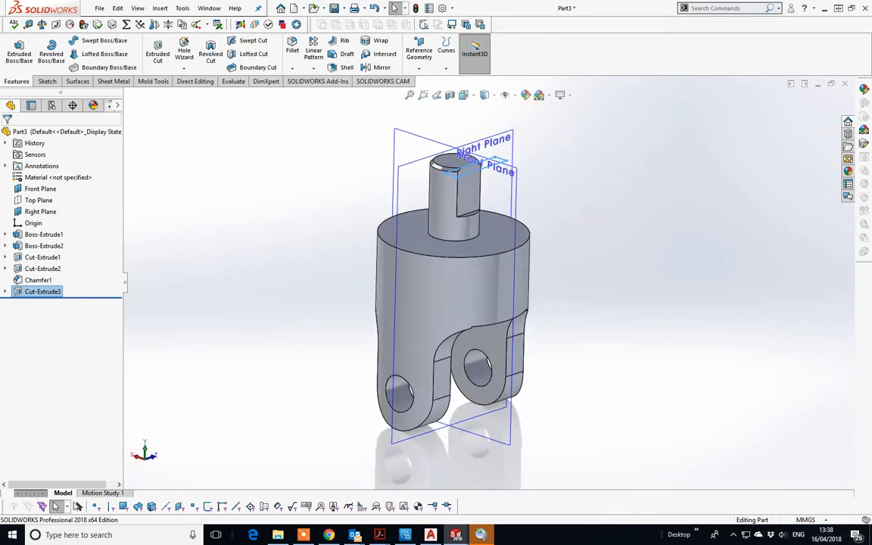